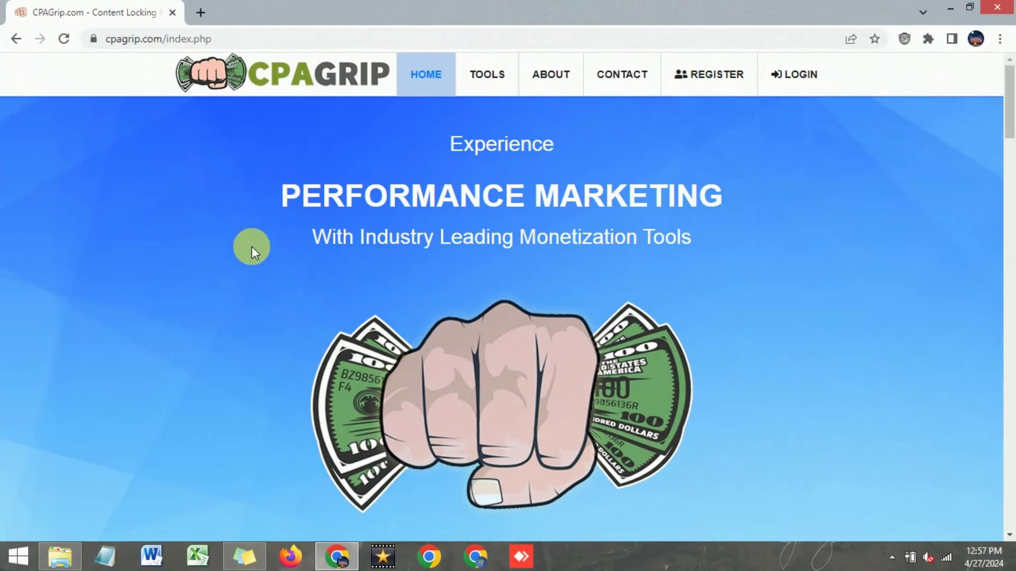
Step: Scroll through CPAGrip's publisher sign-up page to view the registration form
{"action": "scroll", "coordinate": [236, 246], "scroll_direction": "down", "scroll_amount": 2}
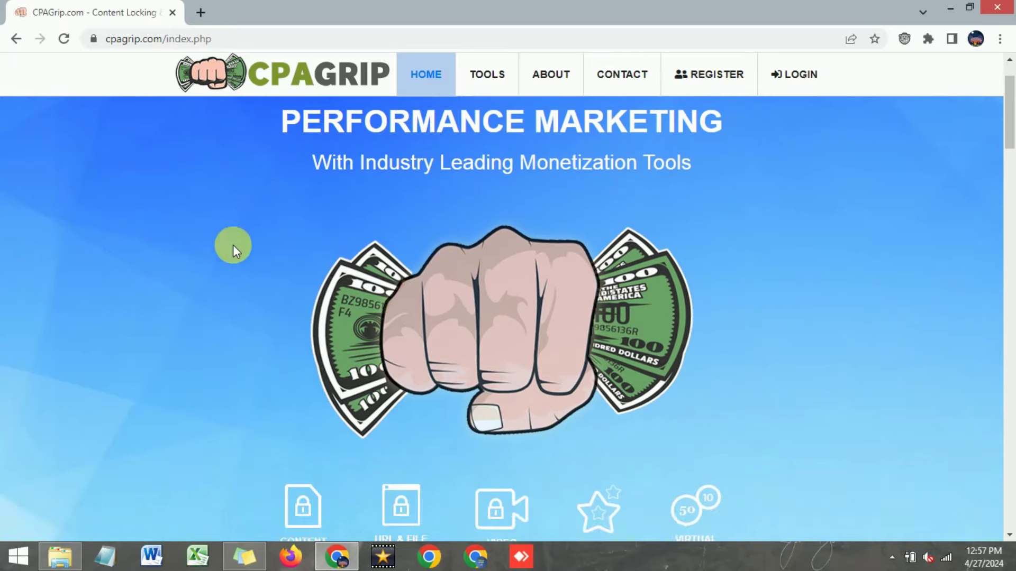
{"action": "scroll", "coordinate": [234, 246], "scroll_direction": "up", "scroll_amount": 2}
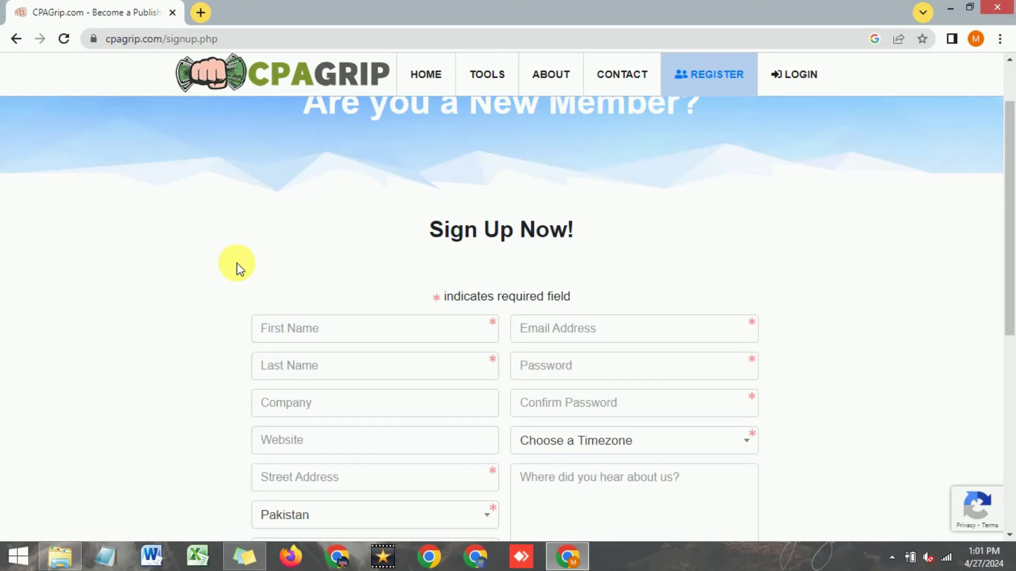
{"action": "scroll", "coordinate": [236, 267], "scroll_direction": "down", "scroll_amount": 1}
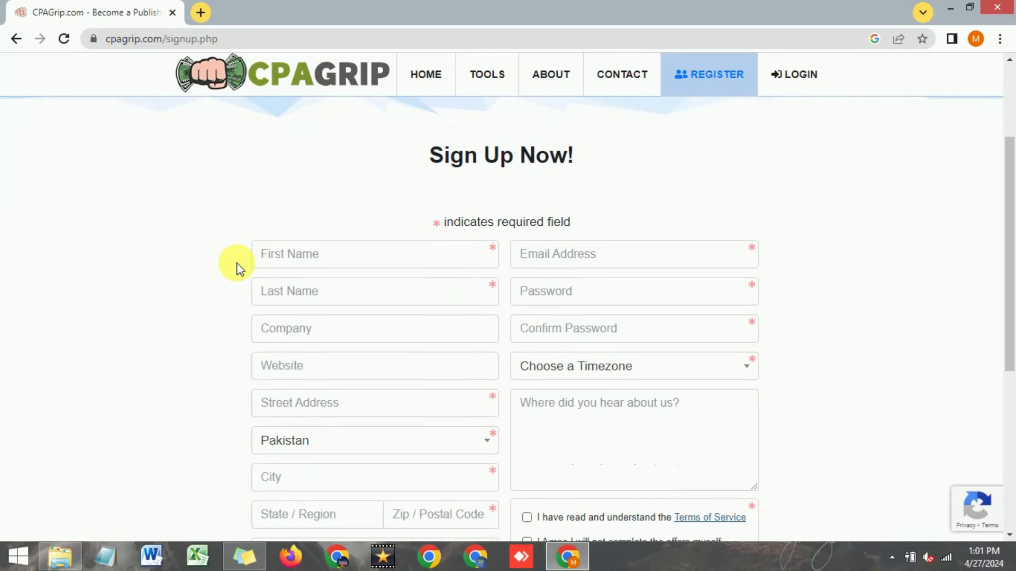
Step: Enter the applicant's first name and last name in the sign-up form
{"action": "scroll", "coordinate": [238, 265], "scroll_direction": "down", "scroll_amount": 1}
{"action": "left_click", "coordinate": [309, 188]}
{"action": "scroll", "coordinate": [309, 188], "scroll_direction": "up", "scroll_amount": 4}
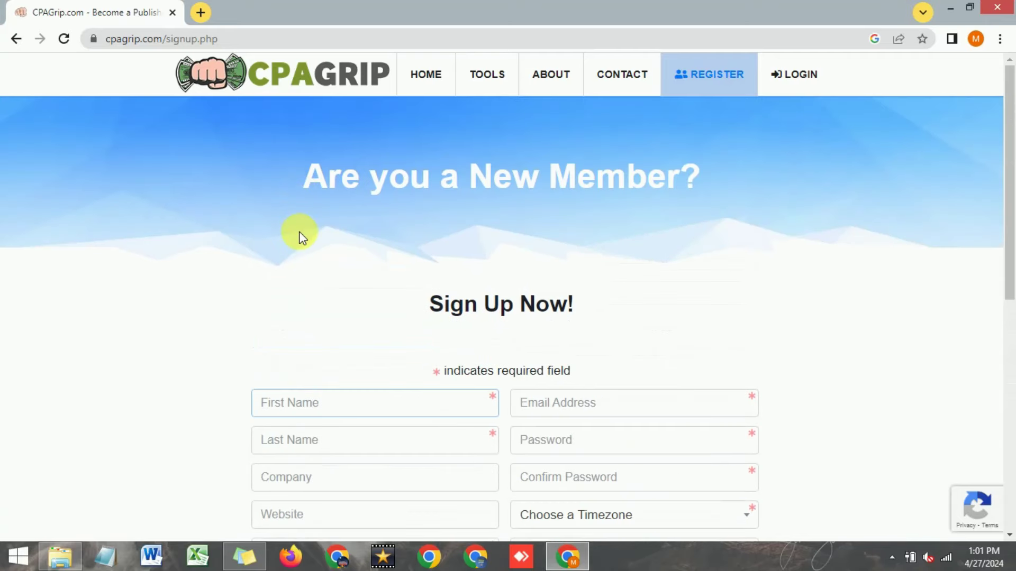
{"action": "scroll", "coordinate": [297, 233], "scroll_direction": "down", "scroll_amount": 4}
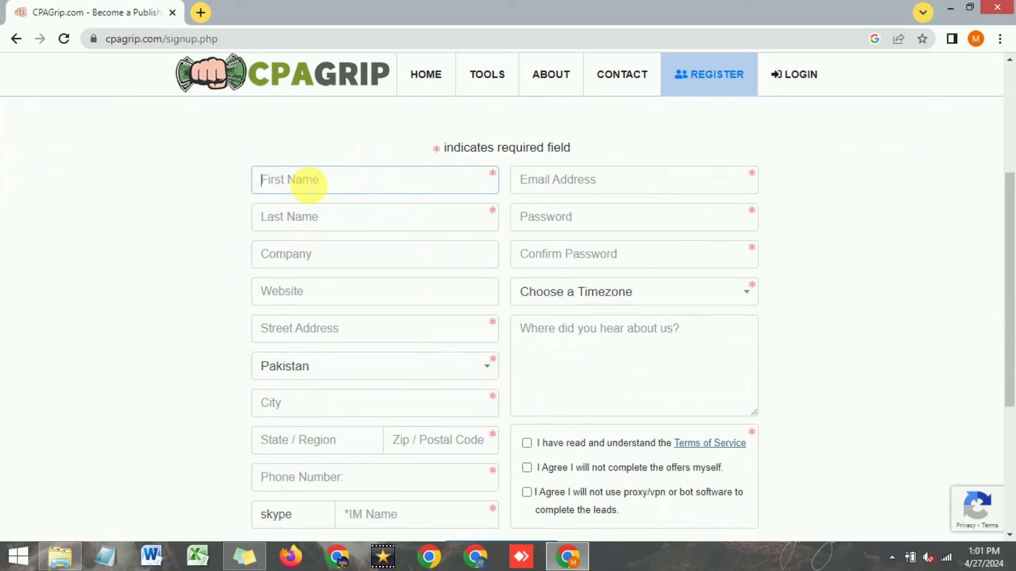
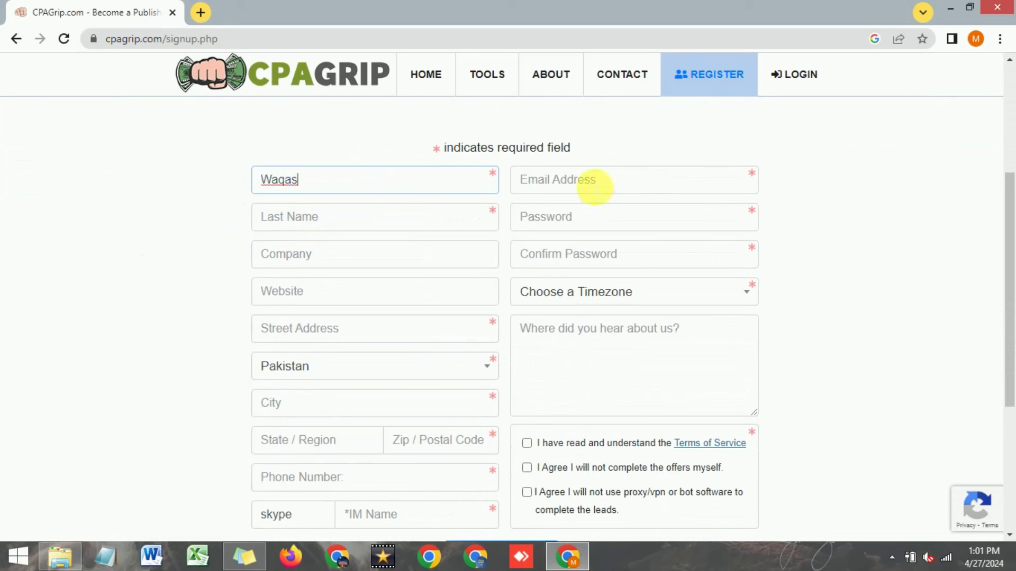
{"action": "left_click", "coordinate": [352, 222]}
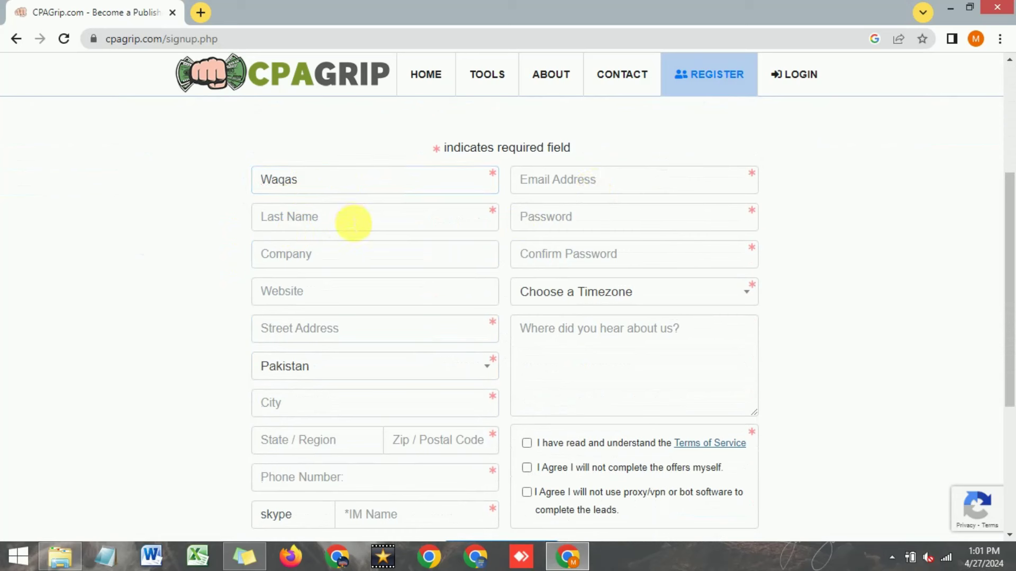
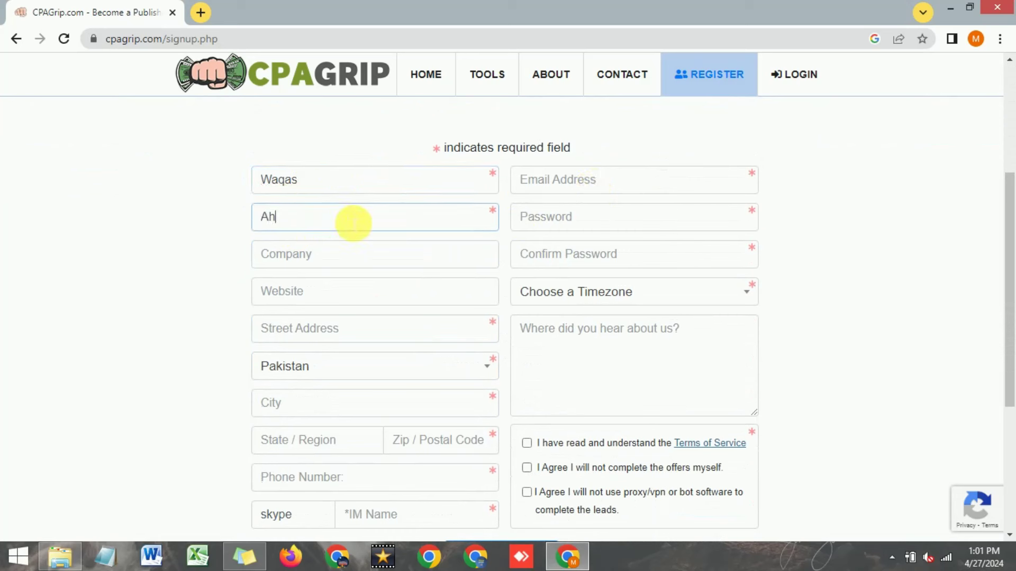
Step: Leave Company and Website blank and paste the street address
{"action": "left_click", "coordinate": [353, 256]}
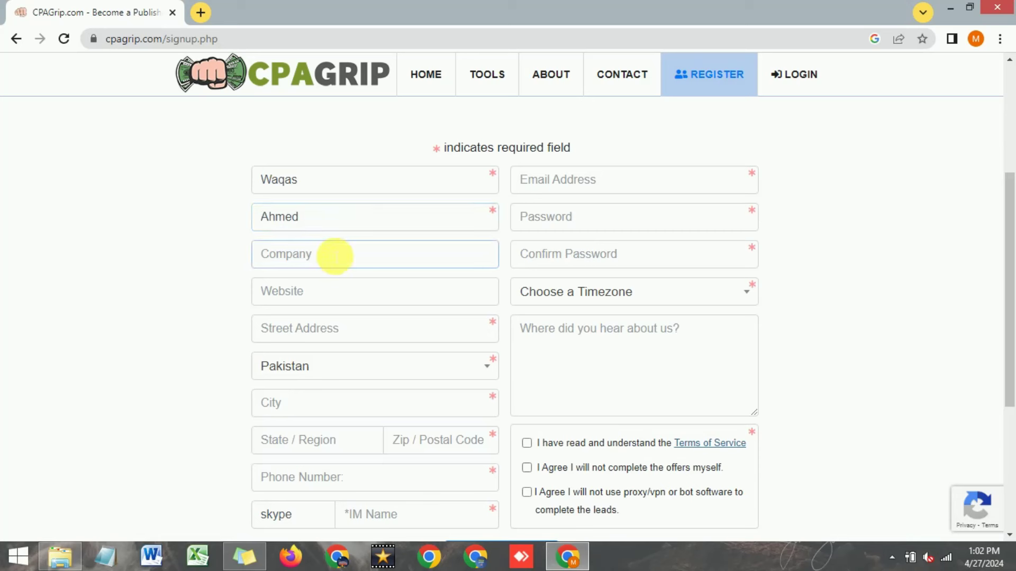
{"action": "left_click", "coordinate": [347, 302]}
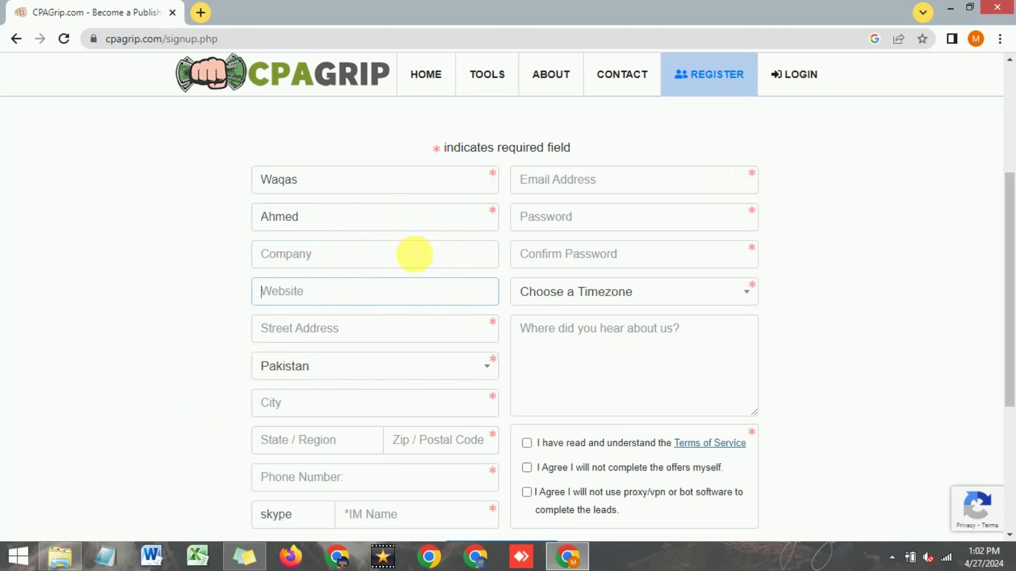
{"action": "left_click", "coordinate": [401, 265]}
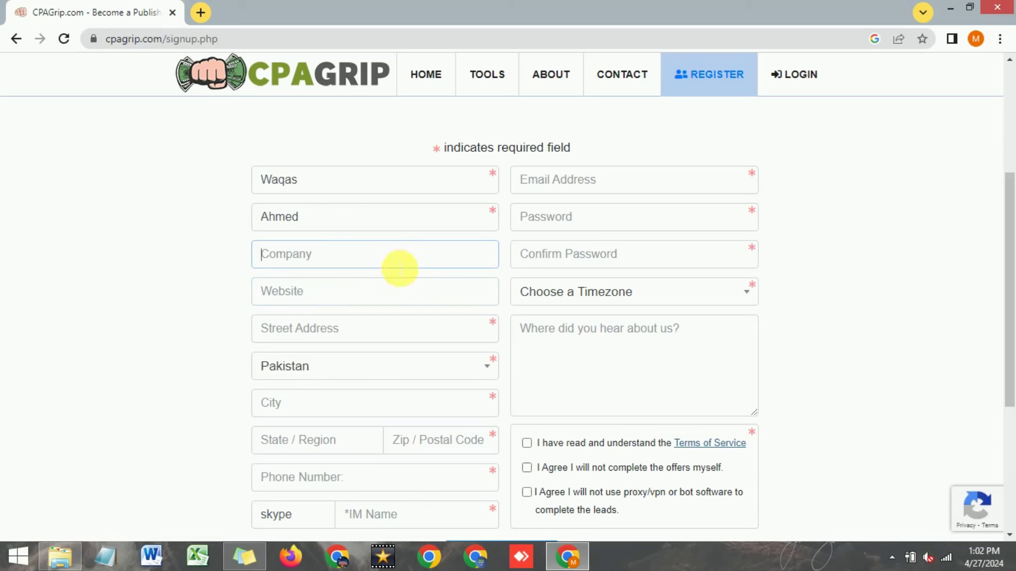
{"action": "left_click", "coordinate": [379, 299]}
{"action": "left_click", "coordinate": [370, 256]}
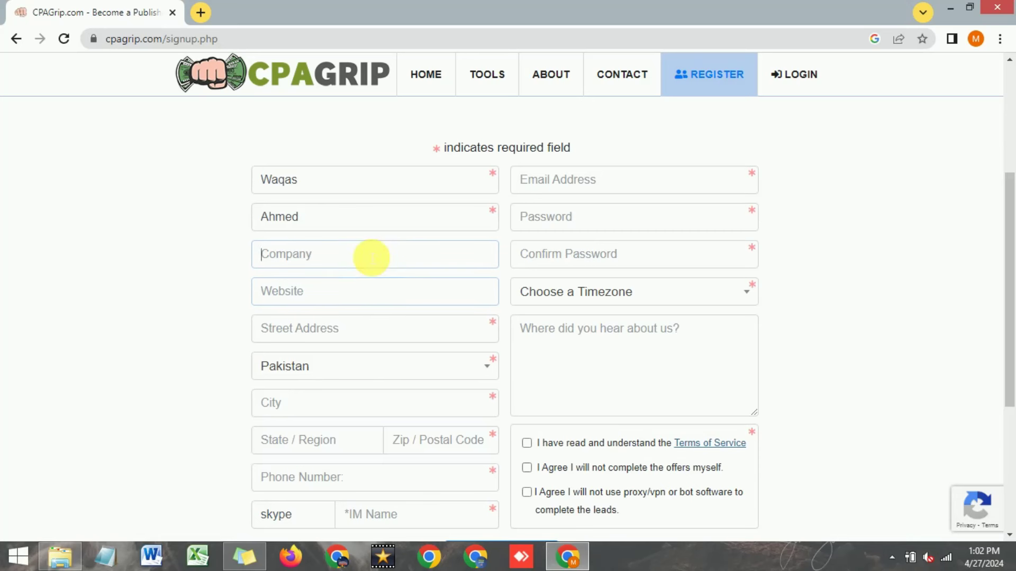
{"action": "left_click", "coordinate": [374, 301]}
{"action": "left_click", "coordinate": [345, 264]}
{"action": "left_click", "coordinate": [352, 300]}
{"action": "left_click", "coordinate": [358, 338]}
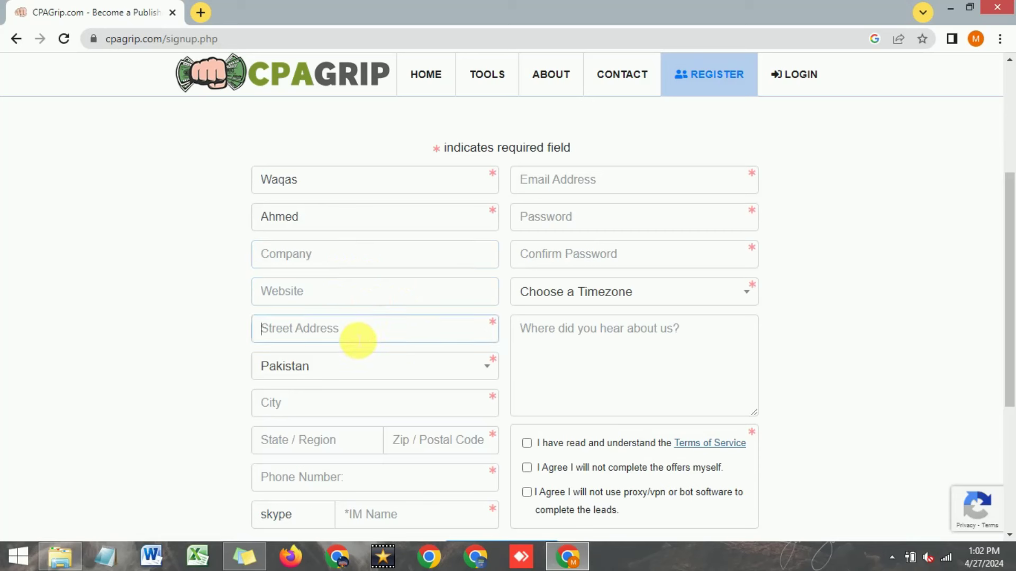
Step: Fill in the city, state/region, postal code and phone fields of the sign-up form
{"action": "scroll", "coordinate": [374, 331], "scroll_direction": "down", "scroll_amount": 1}
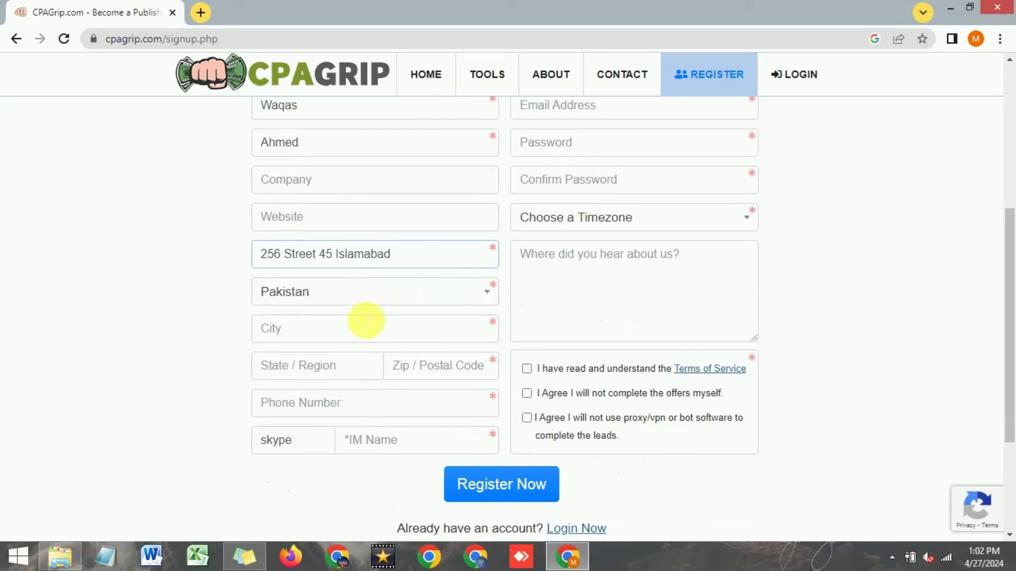
{"action": "left_click", "coordinate": [322, 339]}
{"action": "type", "text": "Isla"}
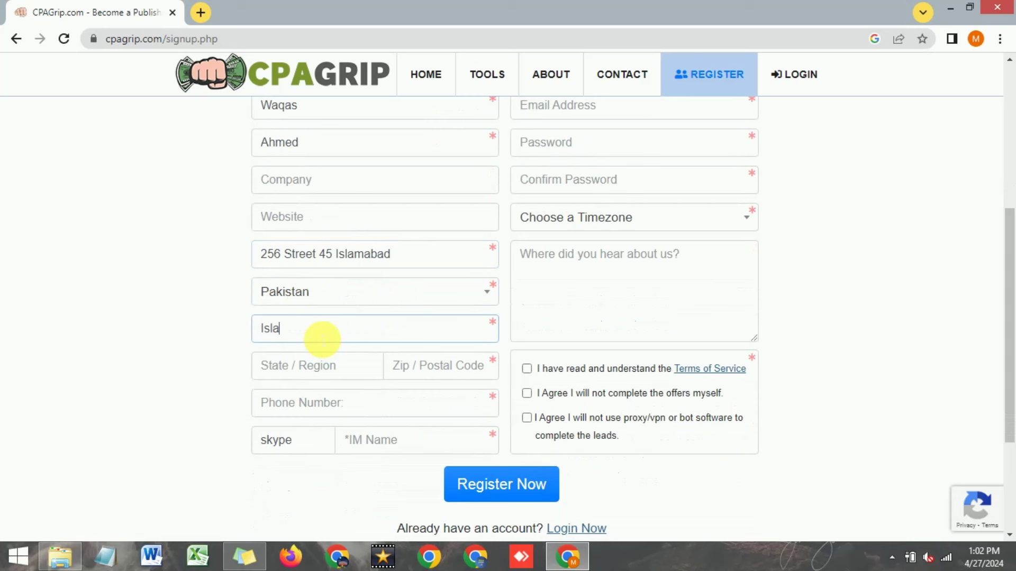
{"action": "type", "text": "mabad"}
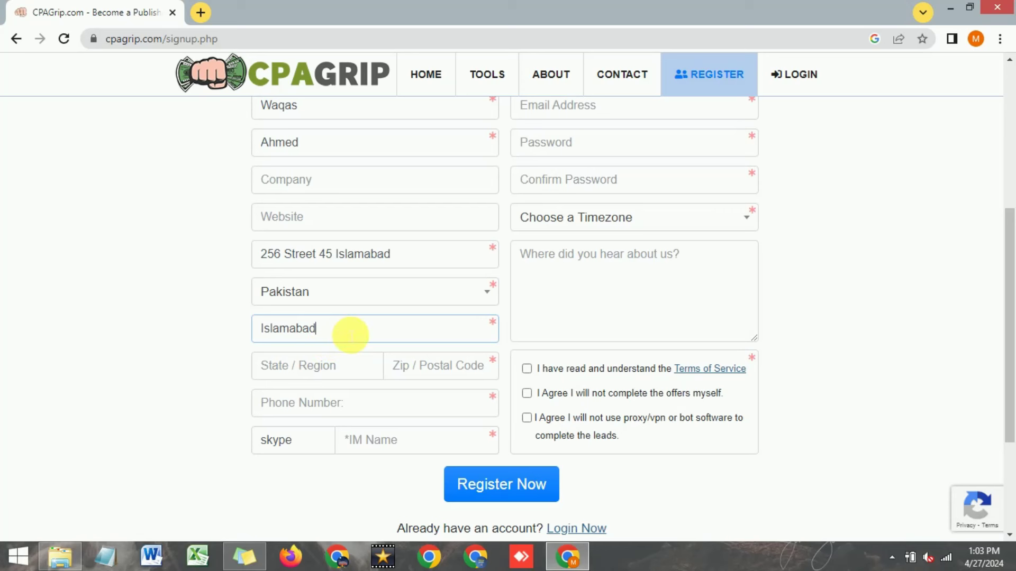
{"action": "scroll", "coordinate": [351, 296], "scroll_direction": "down", "scroll_amount": 1}
{"action": "scroll", "coordinate": [352, 298], "scroll_direction": "up", "scroll_amount": 1}
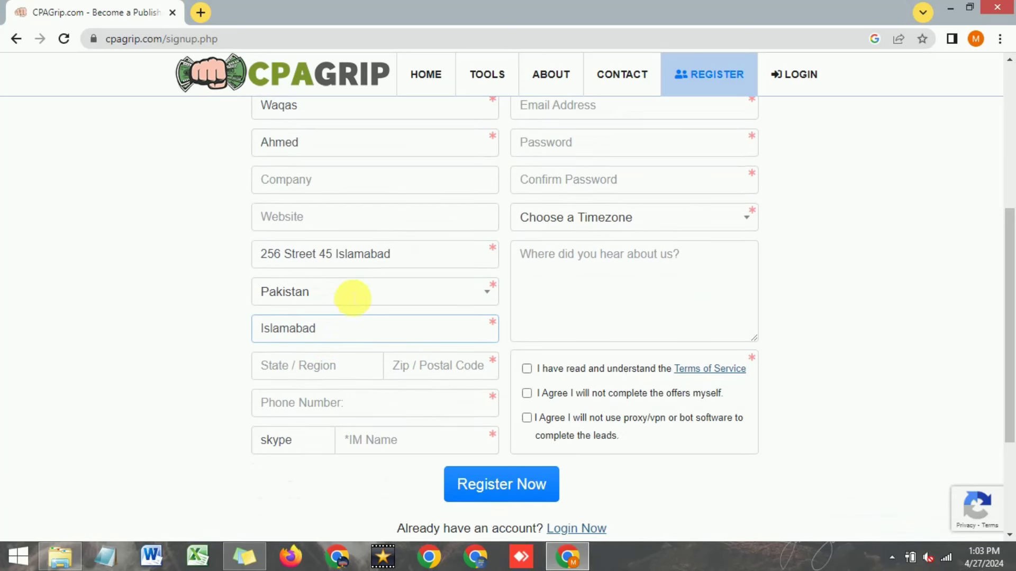
{"action": "left_click", "coordinate": [330, 372]}
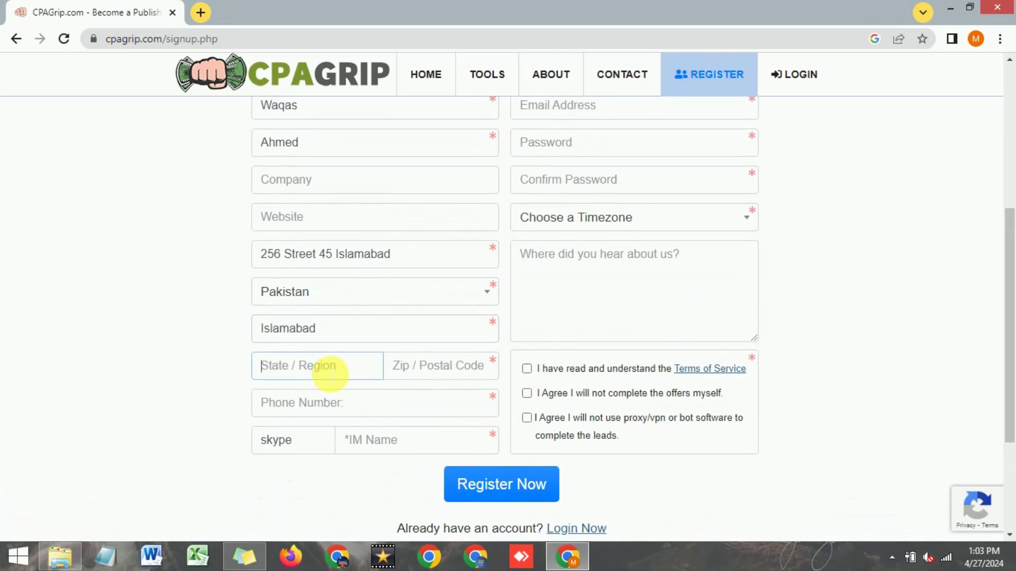
{"action": "scroll", "coordinate": [329, 378], "scroll_direction": "up", "scroll_amount": 1}
{"action": "scroll", "coordinate": [310, 426], "scroll_direction": "down", "scroll_amount": 1}
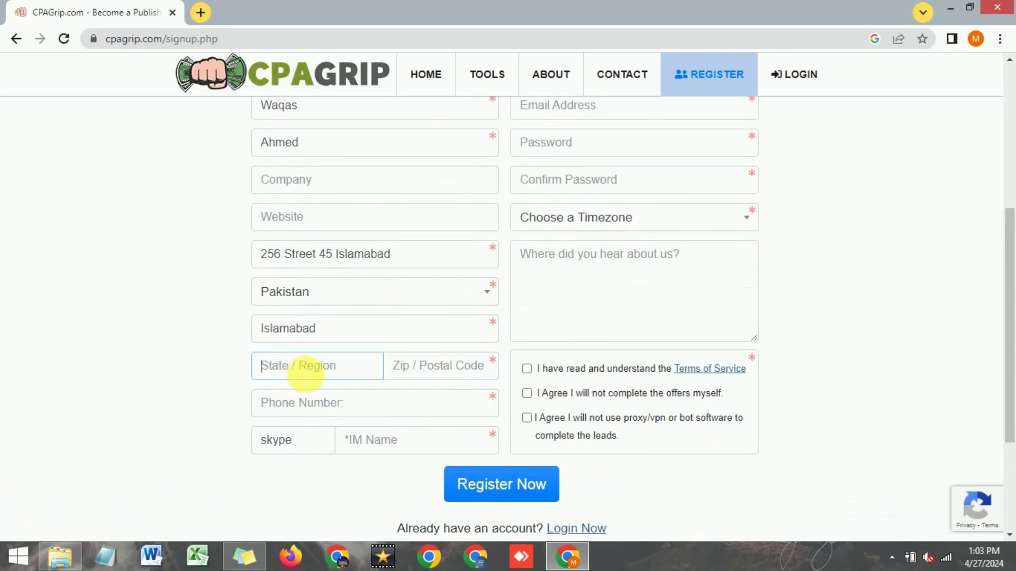
{"action": "type", "text": "Islamabad"}
{"action": "left_click", "coordinate": [440, 369]}
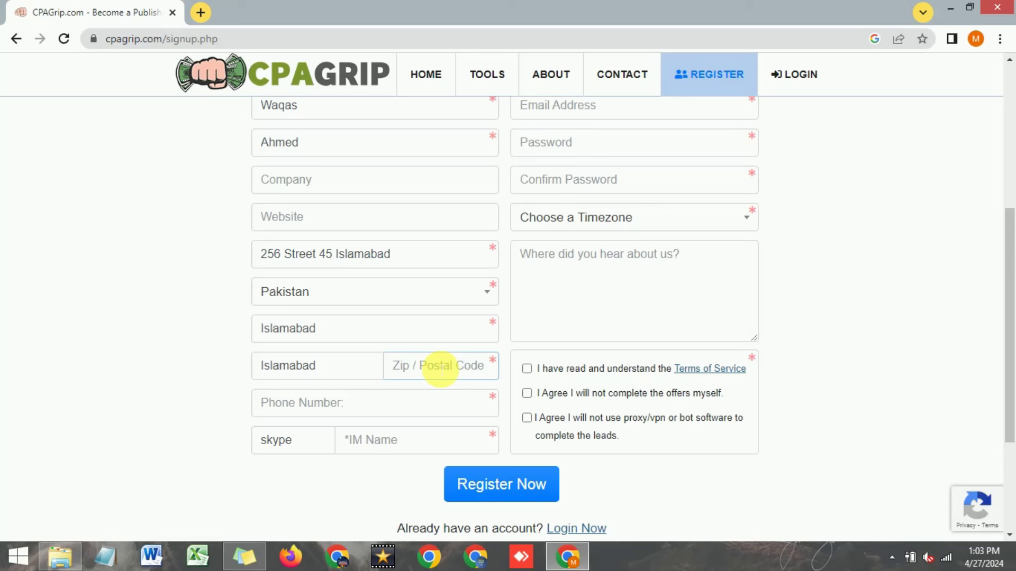
{"action": "type", "text": "44000"}
{"action": "left_click", "coordinate": [336, 408]}
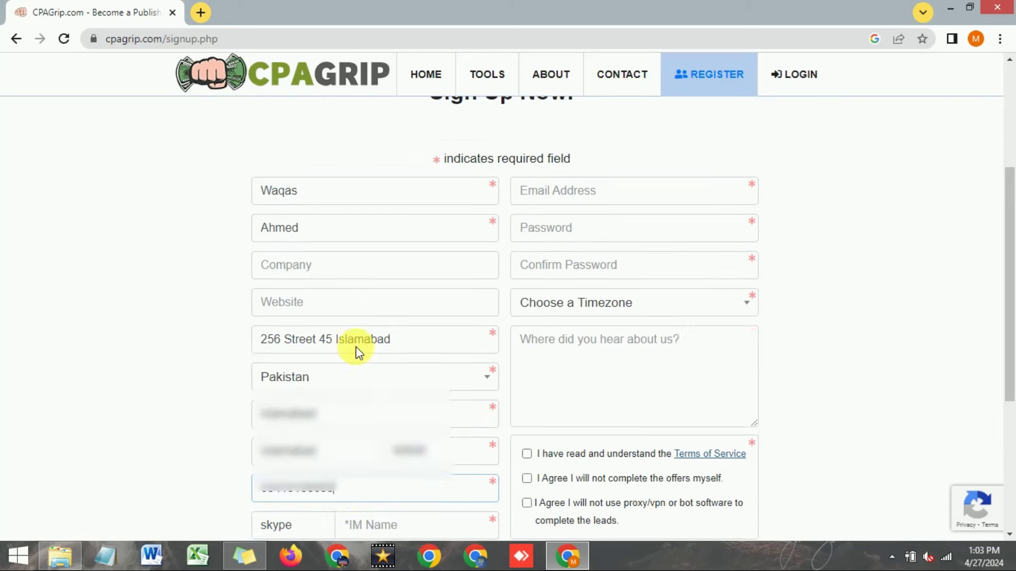
{"action": "scroll", "coordinate": [354, 352], "scroll_direction": "up", "scroll_amount": 1}
{"action": "scroll", "coordinate": [354, 351], "scroll_direction": "down", "scroll_amount": 3}
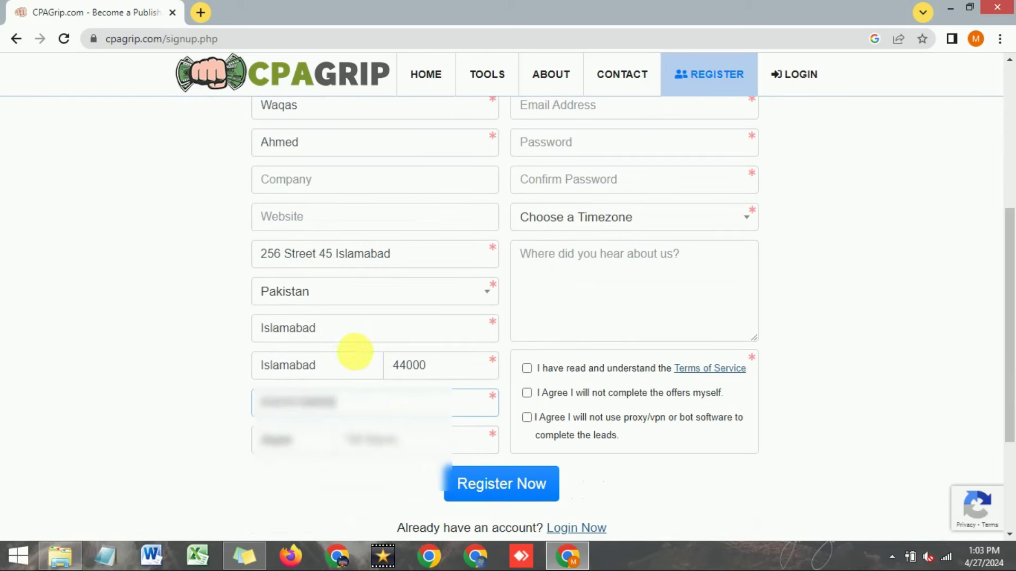
Step: Set the IM service to Skype and enter the Skype username
{"action": "left_click", "coordinate": [394, 444]}
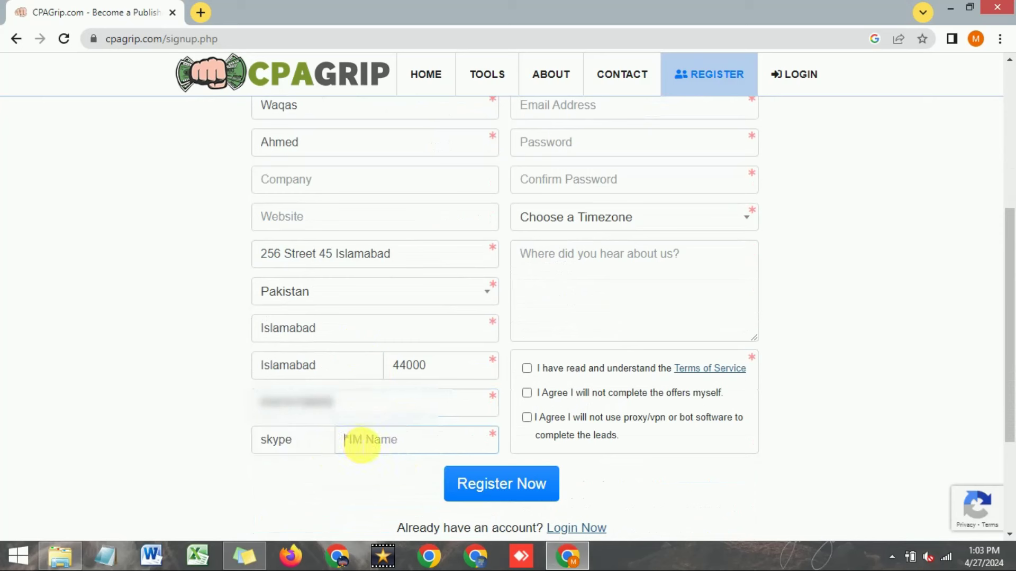
{"action": "left_click_drag", "start_coordinate": [329, 447], "coordinate": [245, 443]}
{"action": "type", "text": "whas"}
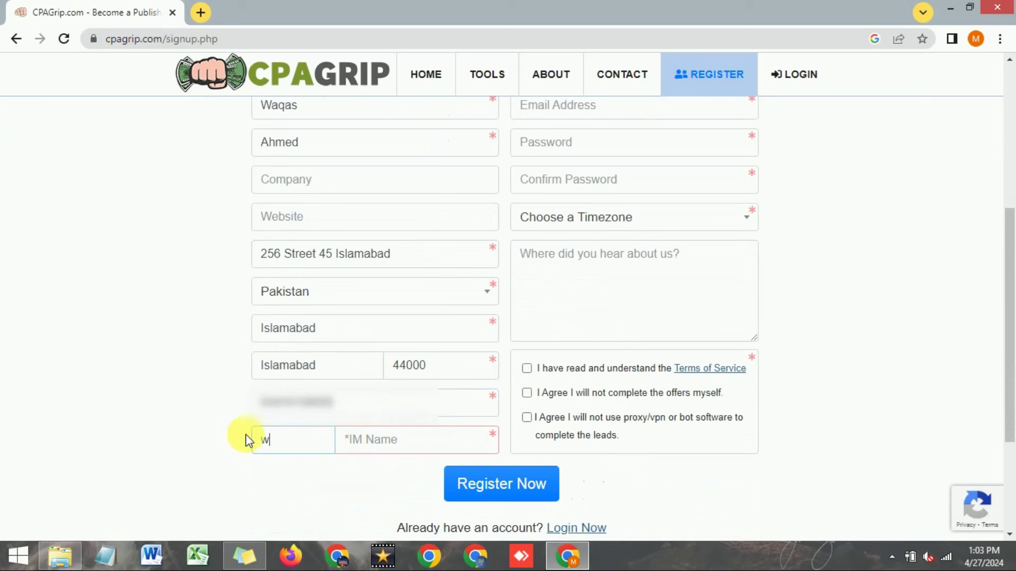
{"action": "key", "text": "BackSpace"}
{"action": "key", "text": "BackSpace"}
{"action": "key", "text": "BackSpace"}
{"action": "key", "text": "BackSpace"}
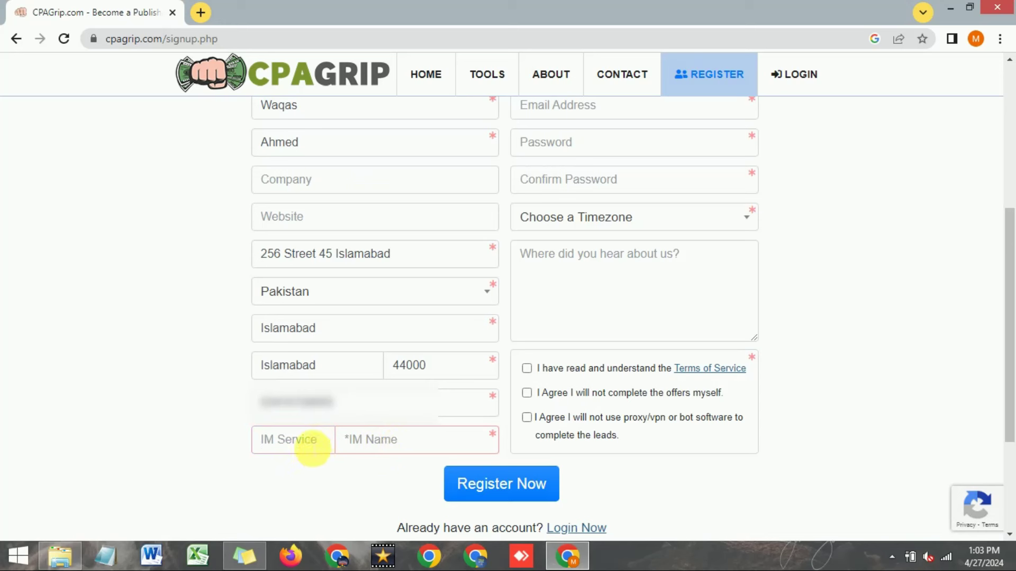
{"action": "type", "text": "skype"}
{"action": "left_click", "coordinate": [407, 451]}
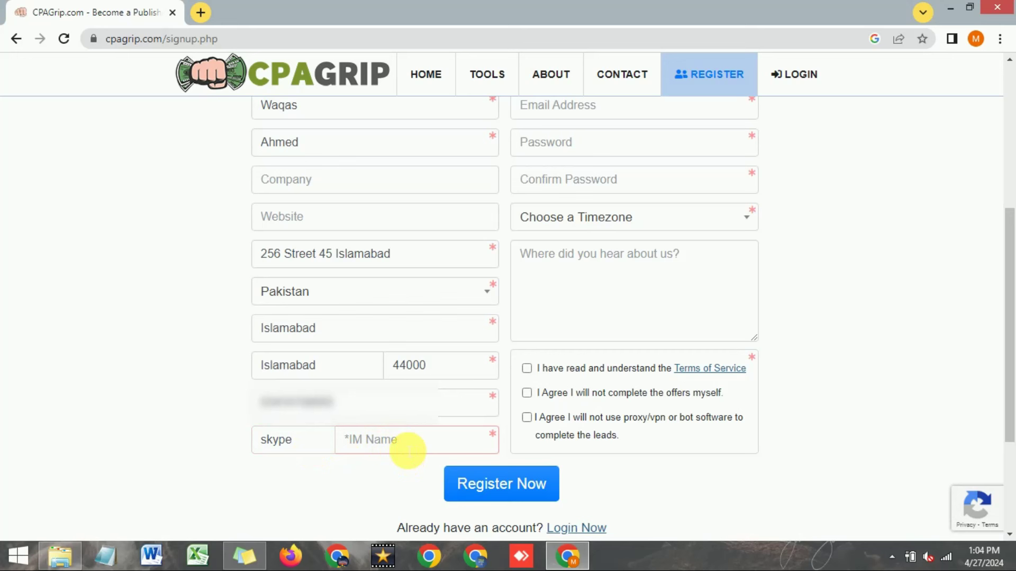
{"action": "type", "text": "waqas8654"}
{"action": "left_click", "coordinate": [346, 439]}
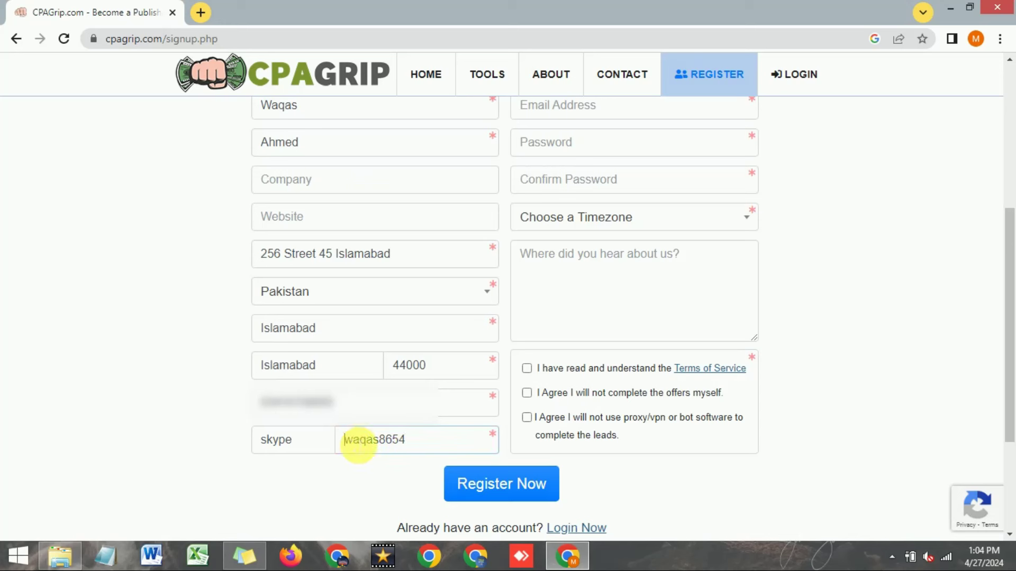
{"action": "type", "text": "@"}
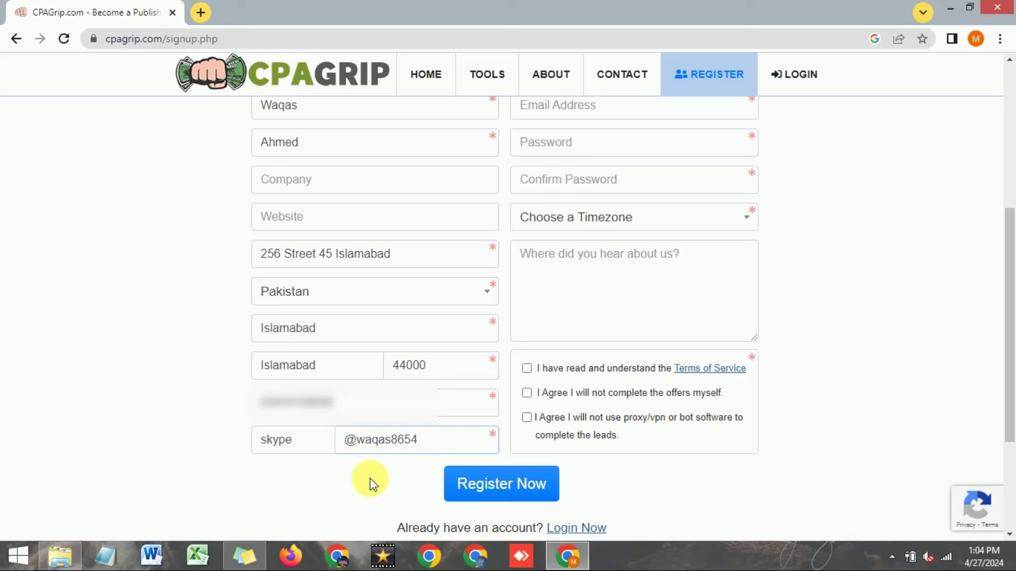
{"action": "scroll", "coordinate": [502, 354], "scroll_direction": "up", "scroll_amount": 3}
{"action": "left_click", "coordinate": [567, 263]}
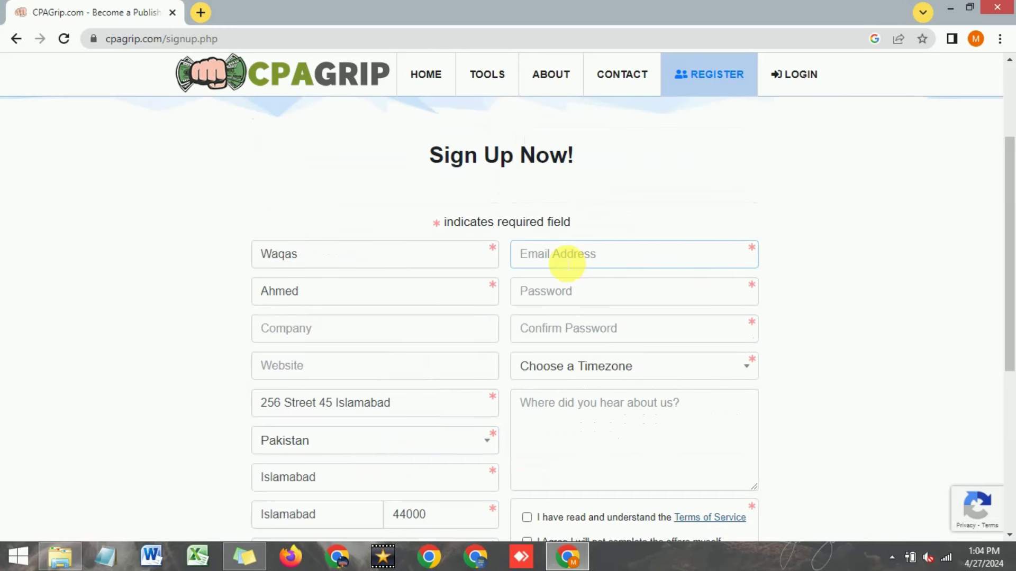
Step: Paste the e-mail address and enter the account password
{"action": "key", "text": "ctrl+v"}
{"action": "left_click", "coordinate": [567, 298]}
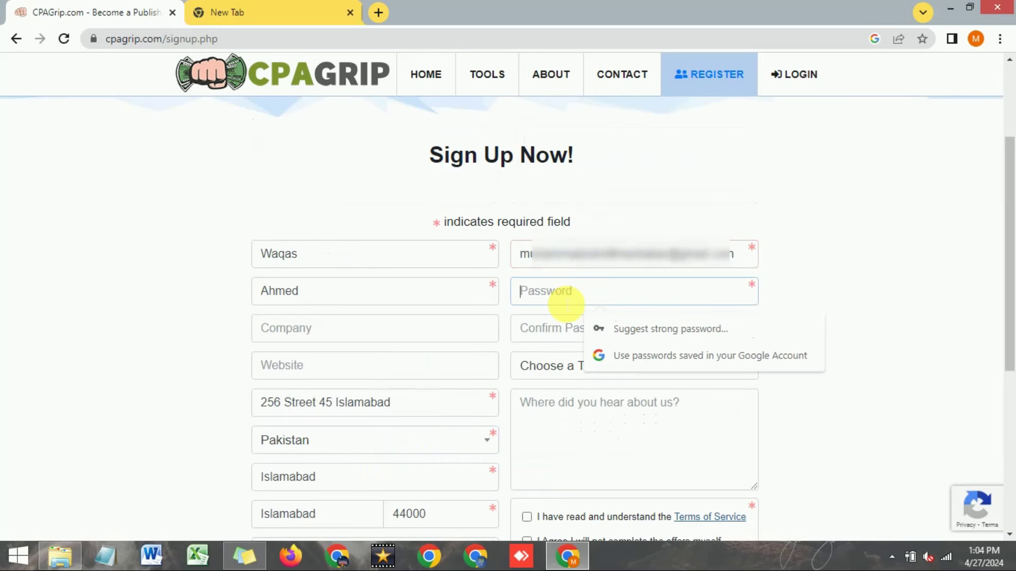
{"action": "type", "text": "wa"}
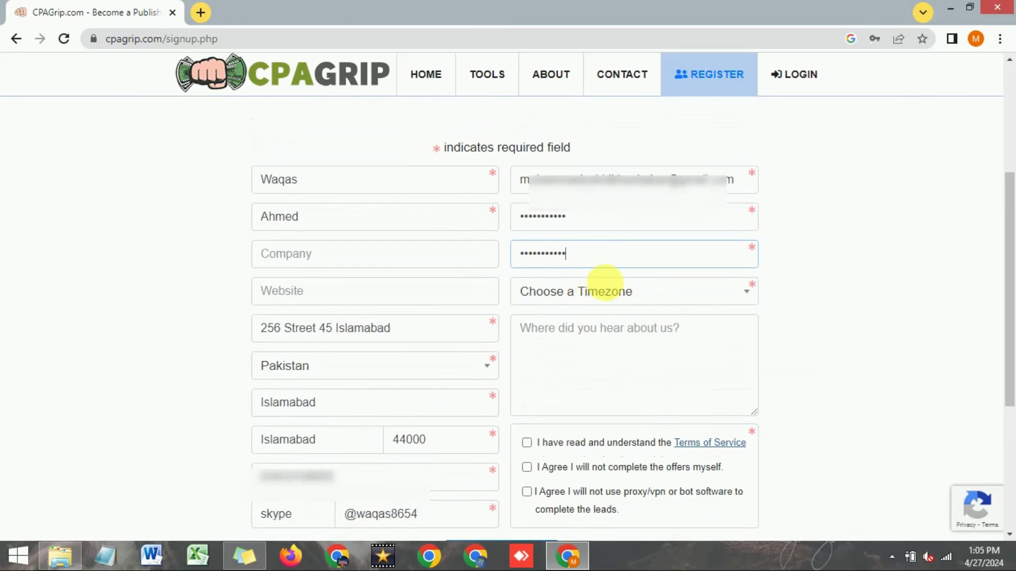
Step: Set the timezone to (GMT+05:00) Islamabad, Karachi, Tashkent
{"action": "left_click", "coordinate": [644, 295]}
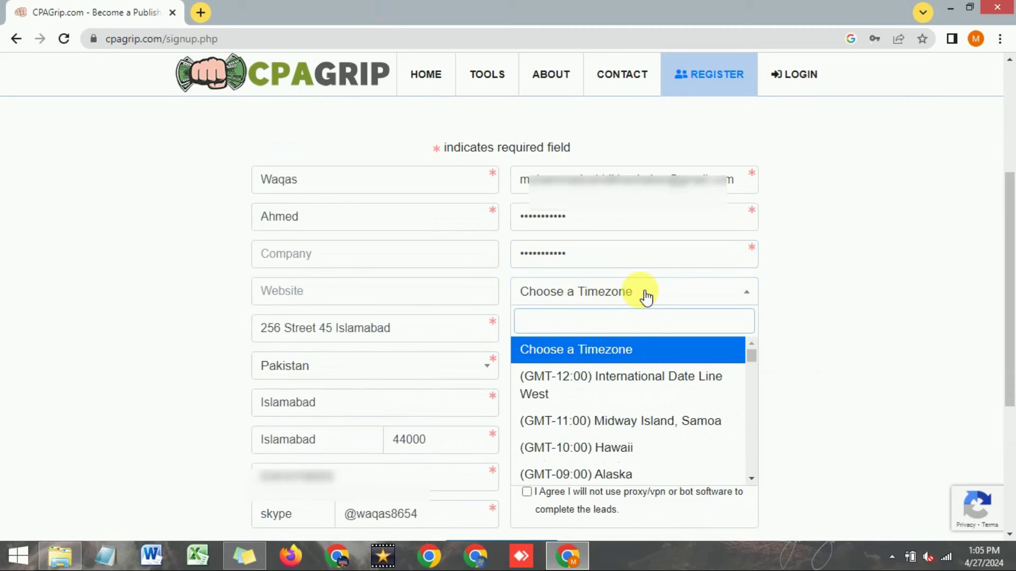
{"action": "type", "text": "is"}
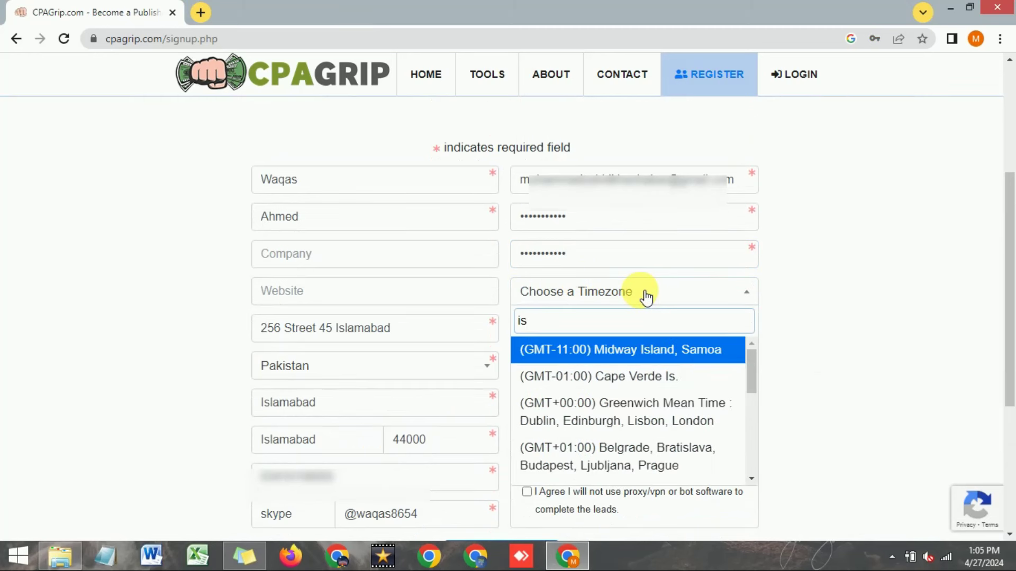
{"action": "type", "text": "lam"}
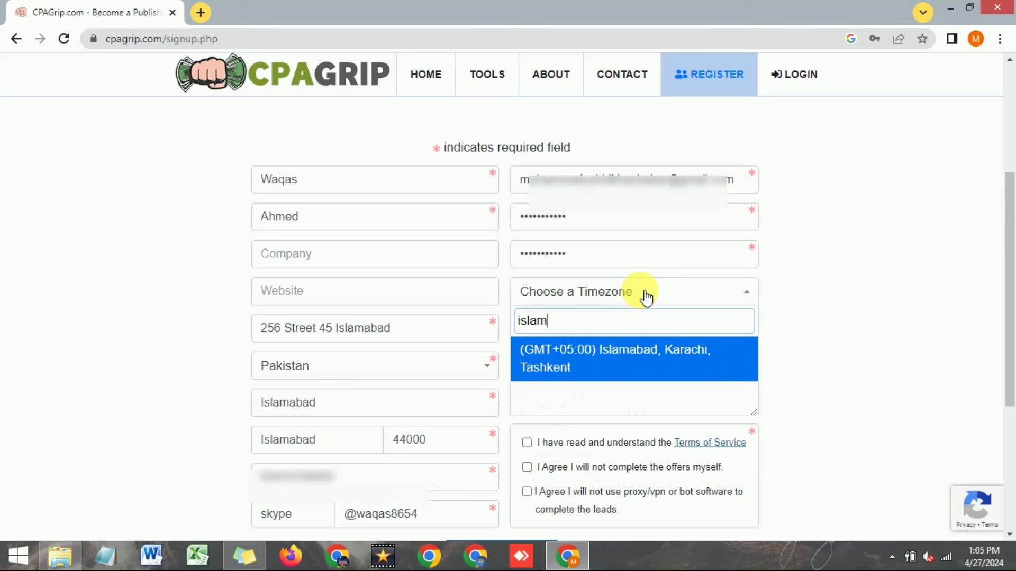
{"action": "left_click", "coordinate": [620, 362]}
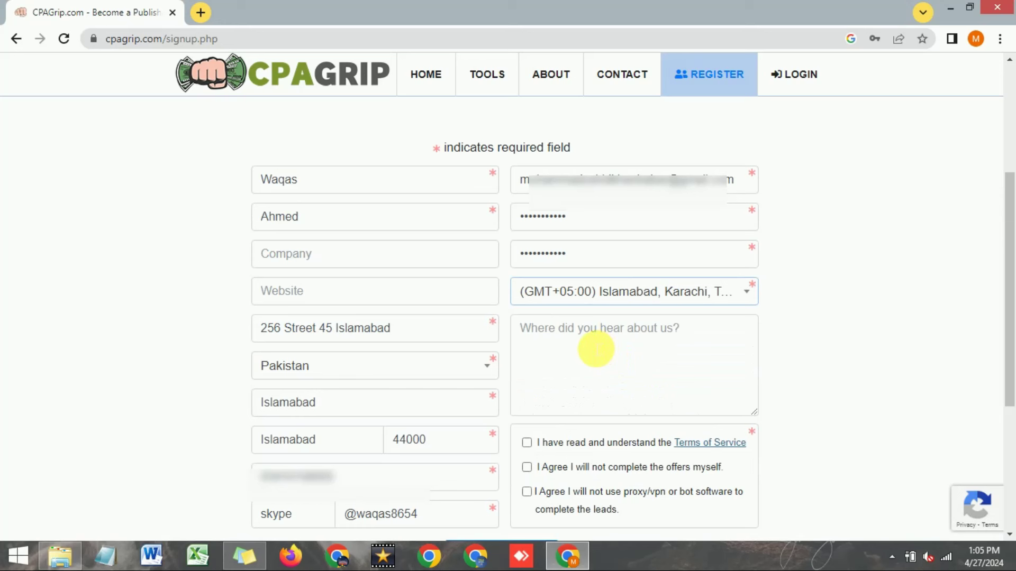
{"action": "left_click", "coordinate": [602, 364]}
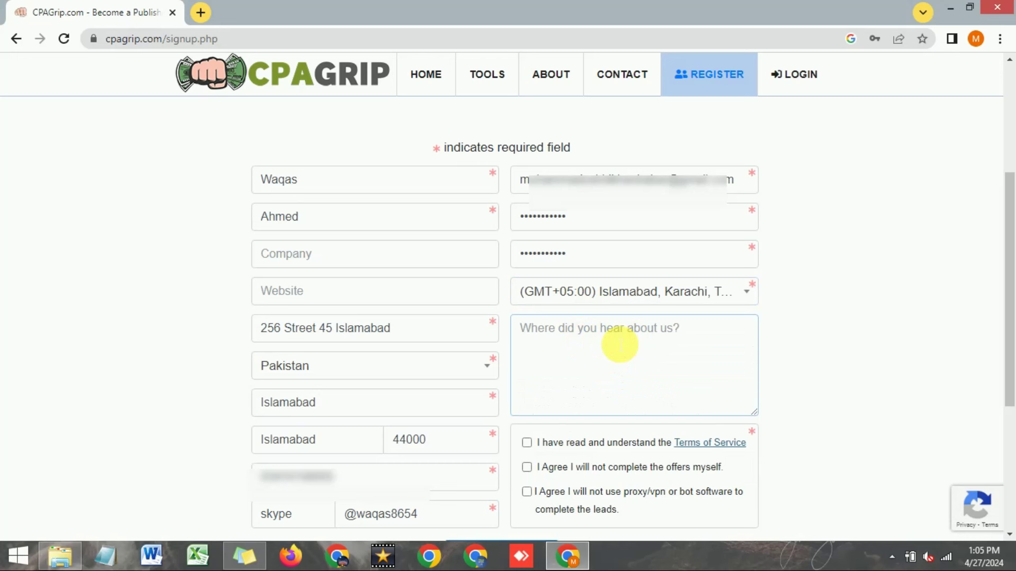
Step: Enter 'Social Media' as the referral source, accept all three agreements and submit the registration
{"action": "type", "text": "Social Media"}
{"action": "scroll", "coordinate": [543, 276], "scroll_direction": "down", "scroll_amount": 3}
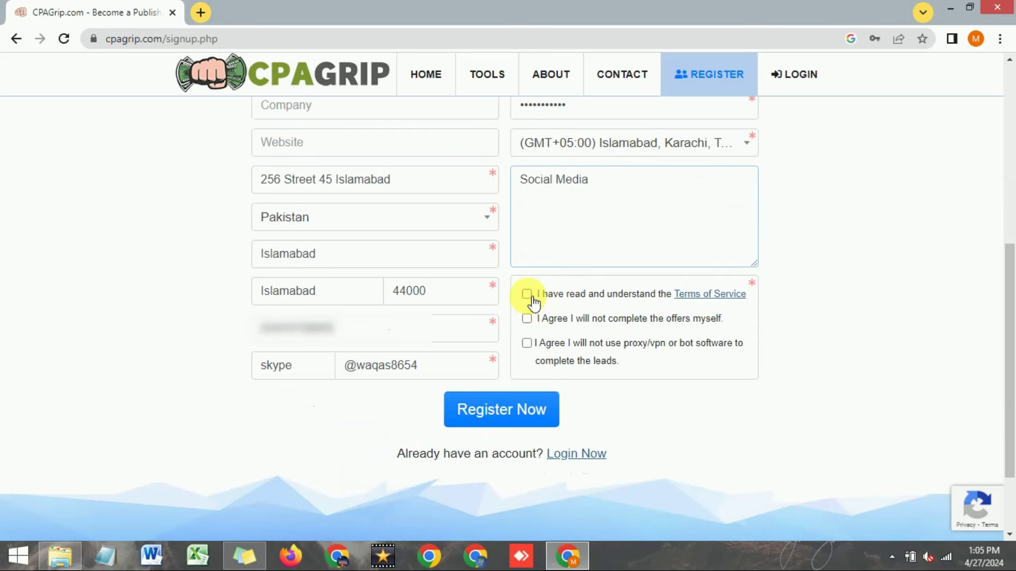
{"action": "left_click", "coordinate": [527, 294]}
{"action": "left_click", "coordinate": [526, 319]}
{"action": "left_click", "coordinate": [526, 343]}
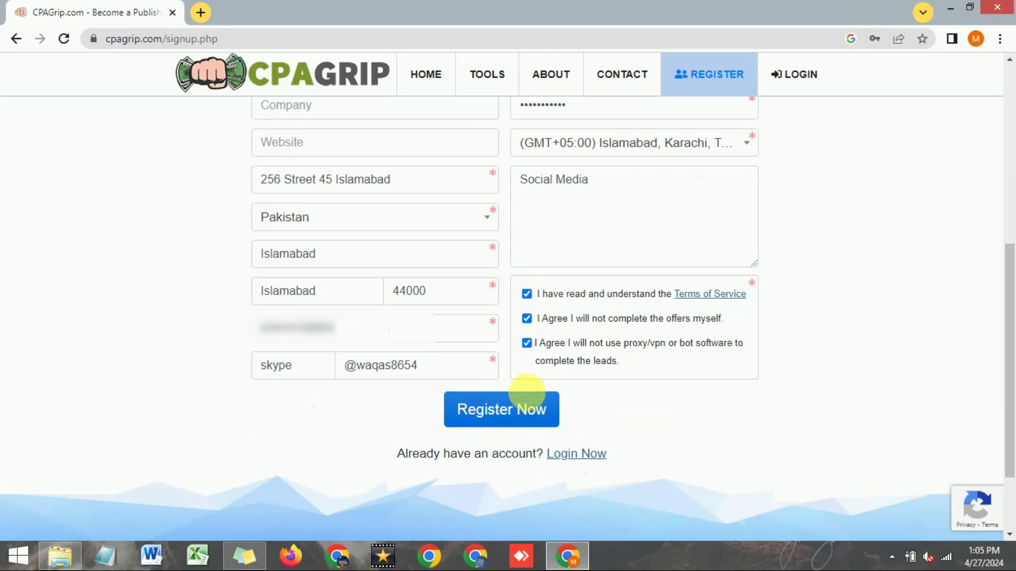
{"action": "left_click", "coordinate": [505, 417]}
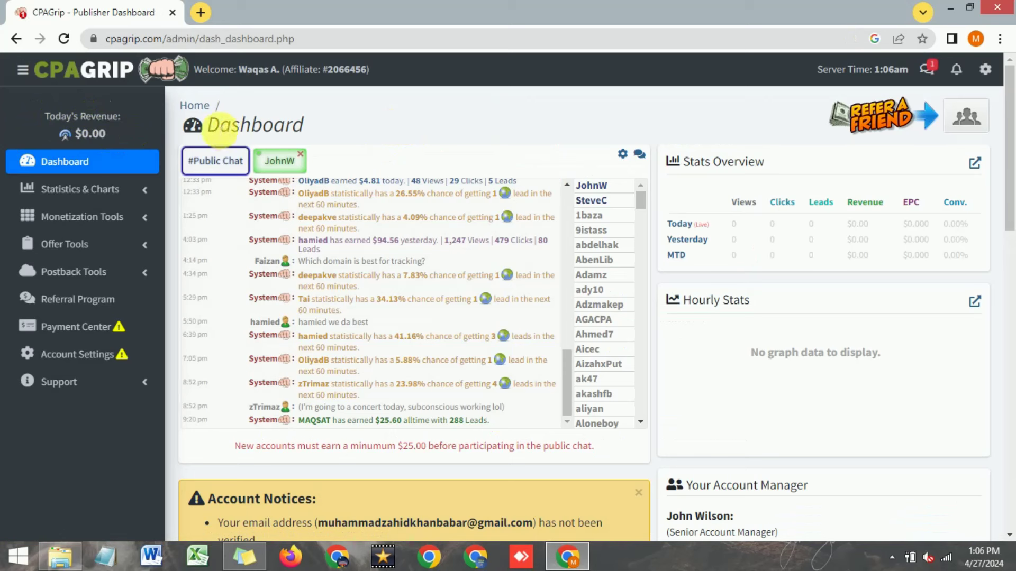
{"action": "left_click_drag", "start_coordinate": [208, 125], "coordinate": [263, 127]}
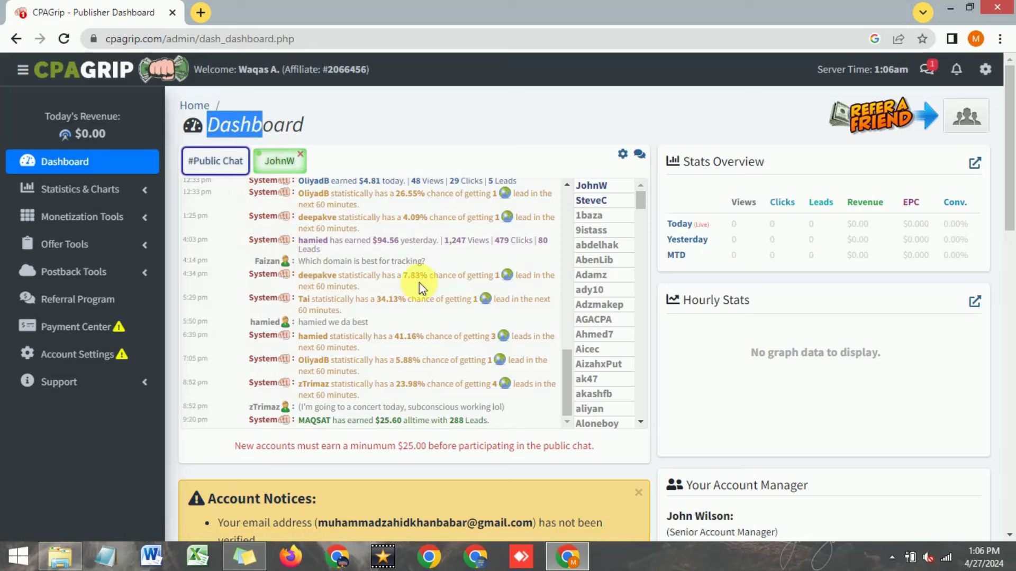
{"action": "left_click", "coordinate": [460, 465]}
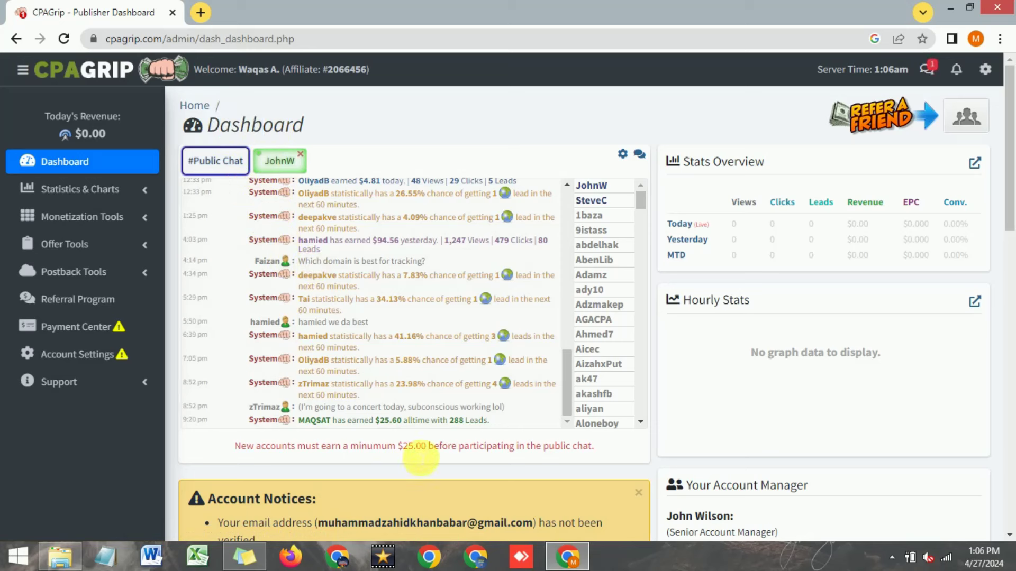
{"action": "scroll", "coordinate": [1011, 170], "scroll_direction": "down", "scroll_amount": 3}
{"action": "scroll", "coordinate": [1011, 211], "scroll_direction": "down", "scroll_amount": 2}
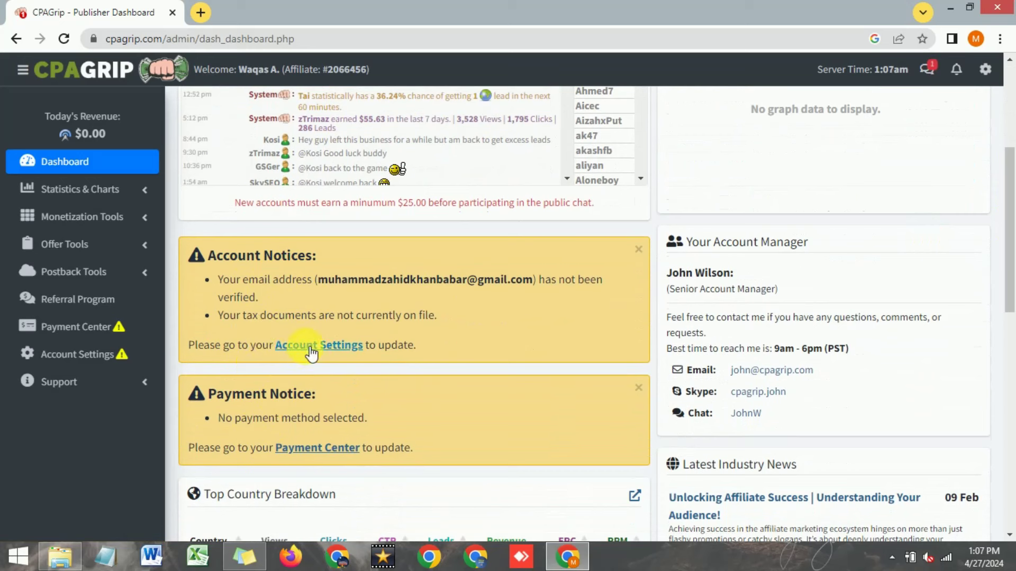
Step: Send a new validation e-mail from Account Settings, then open a new browser tab
{"action": "left_click", "coordinate": [307, 347]}
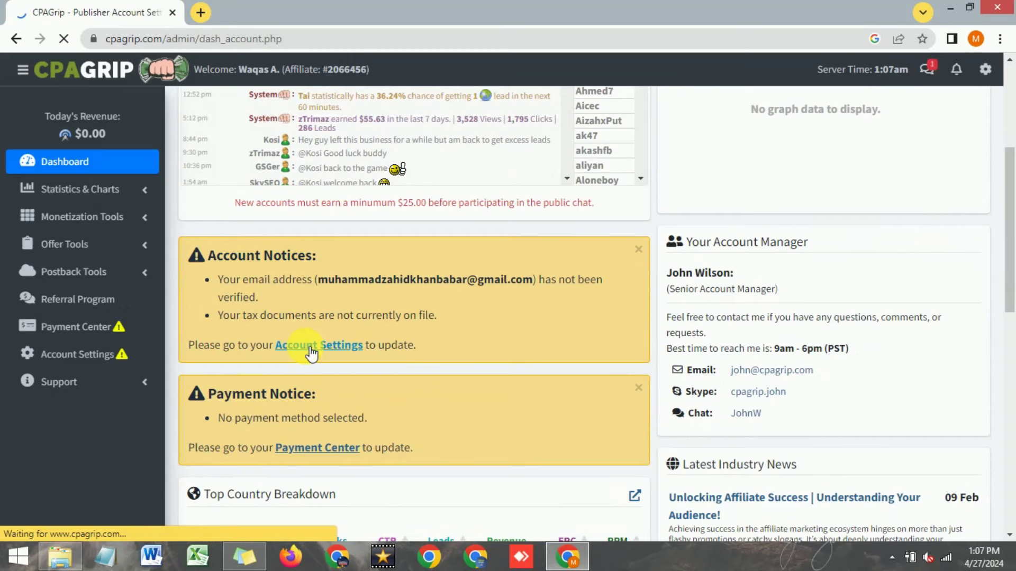
{"action": "scroll", "coordinate": [275, 247], "scroll_direction": "down", "scroll_amount": 3}
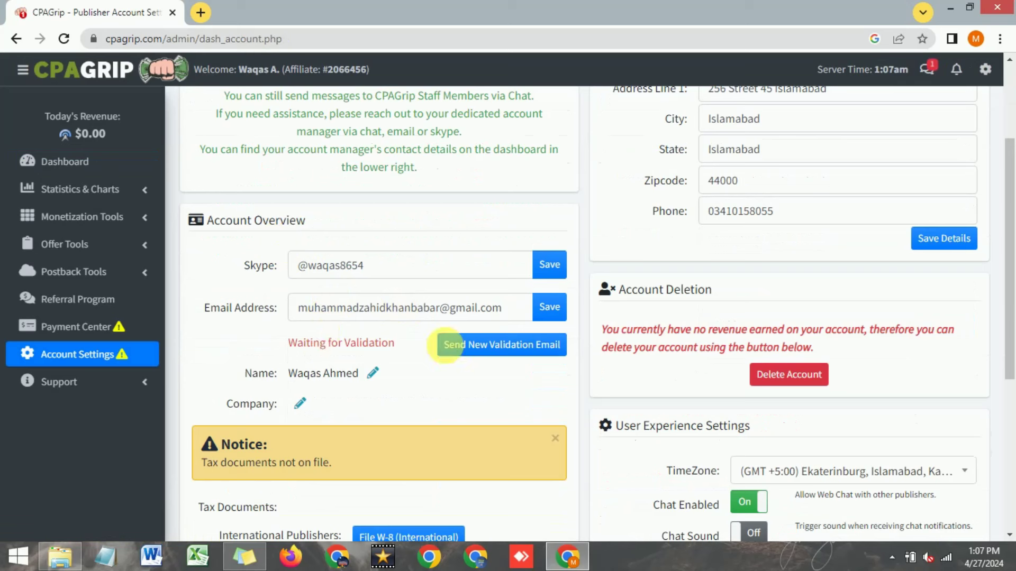
{"action": "left_click", "coordinate": [475, 348]}
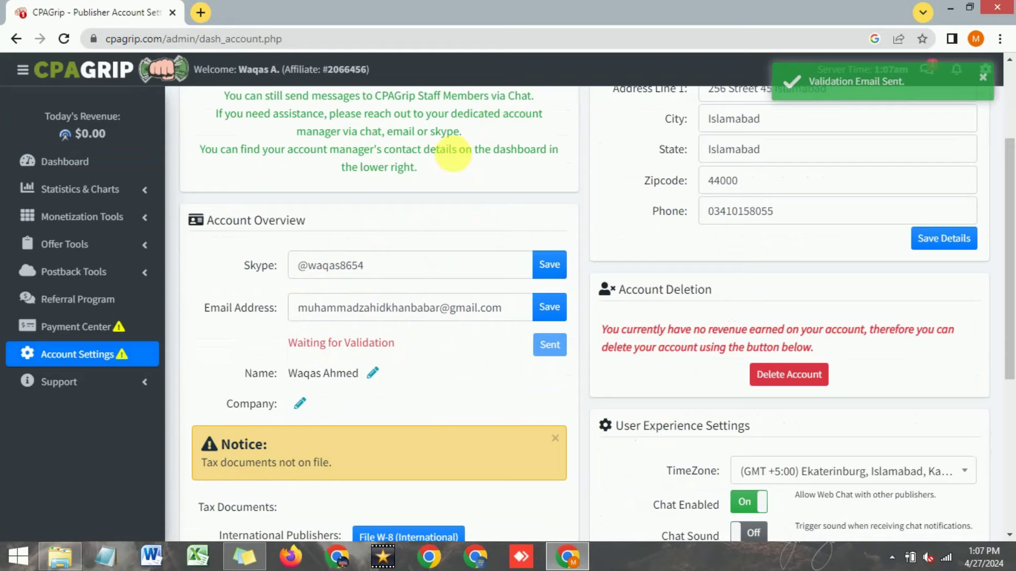
{"action": "left_click", "coordinate": [201, 12]}
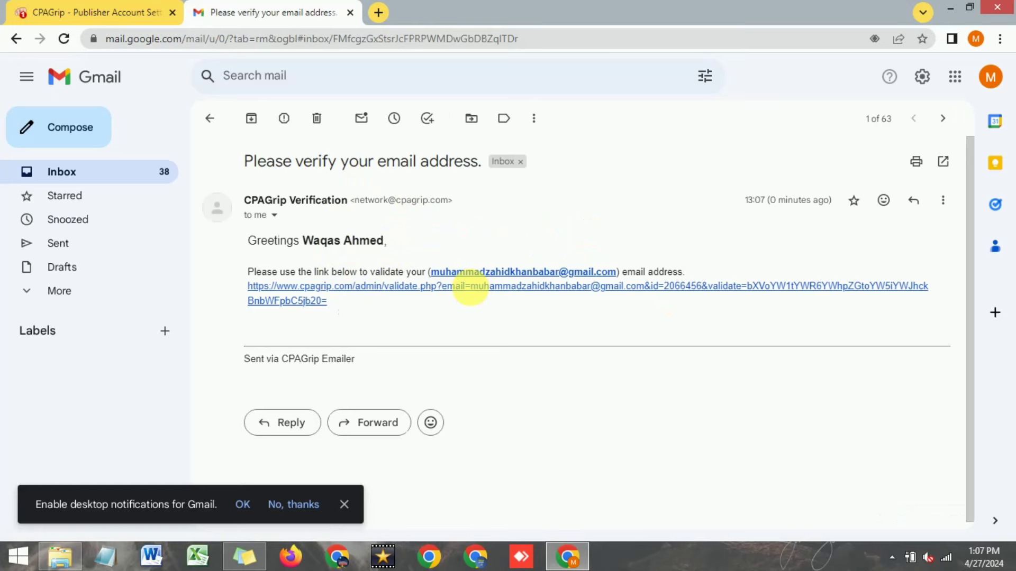
Step: Follow the verification link in the 'Please verify your email address' Gmail message
{"action": "left_click", "coordinate": [470, 288]}
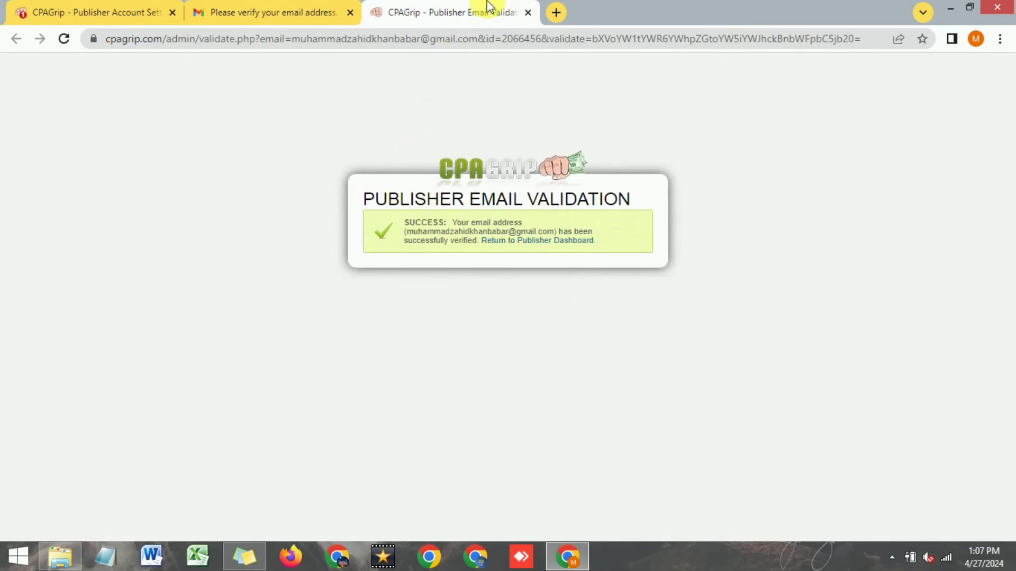
Step: Return to Account Settings and open the File W-8 (International) tax form
{"action": "left_click", "coordinate": [528, 13]}
{"action": "left_click", "coordinate": [143, 12]}
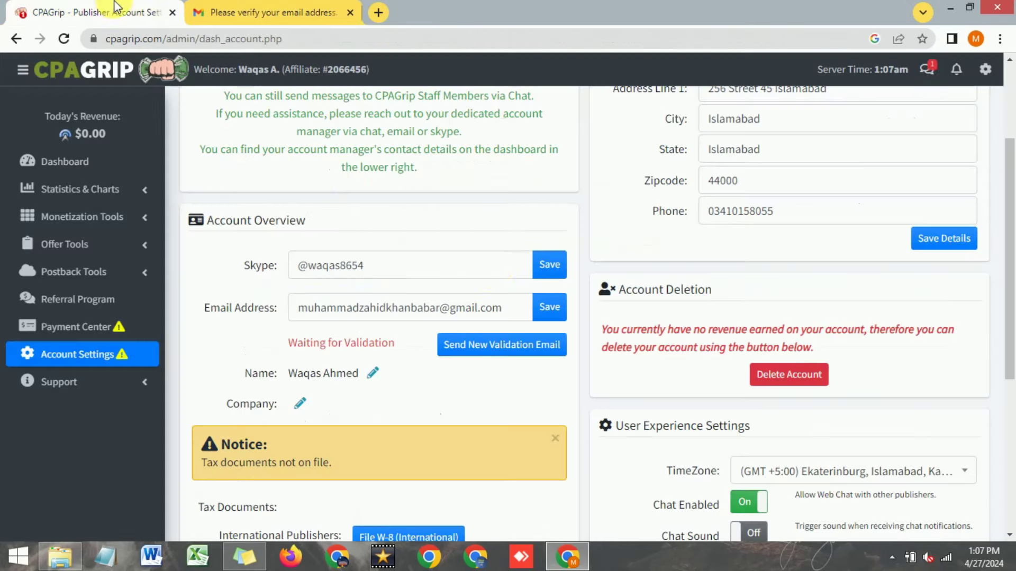
{"action": "scroll", "coordinate": [411, 366], "scroll_direction": "down", "scroll_amount": 3}
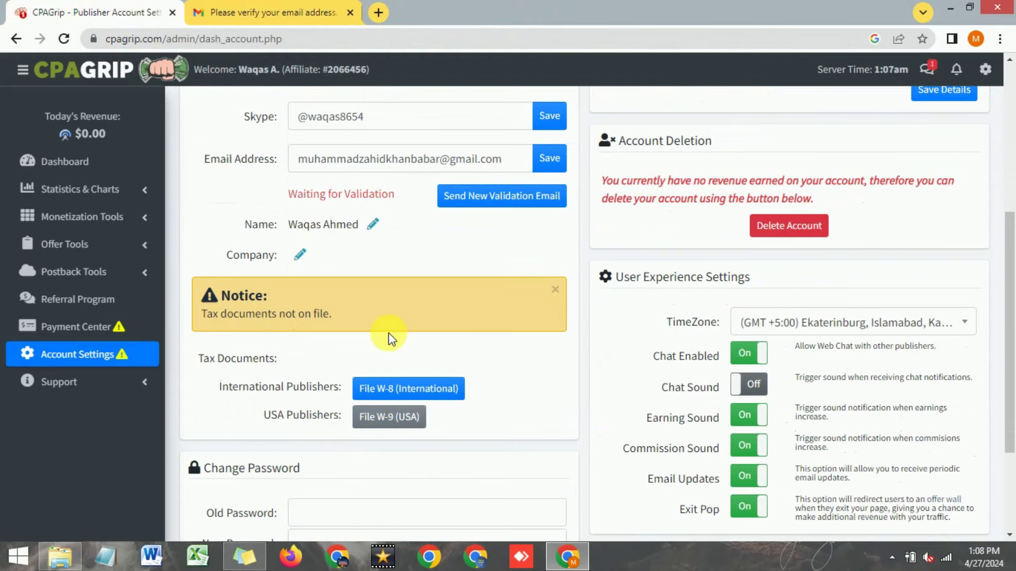
{"action": "scroll", "coordinate": [388, 332], "scroll_direction": "down", "scroll_amount": 2}
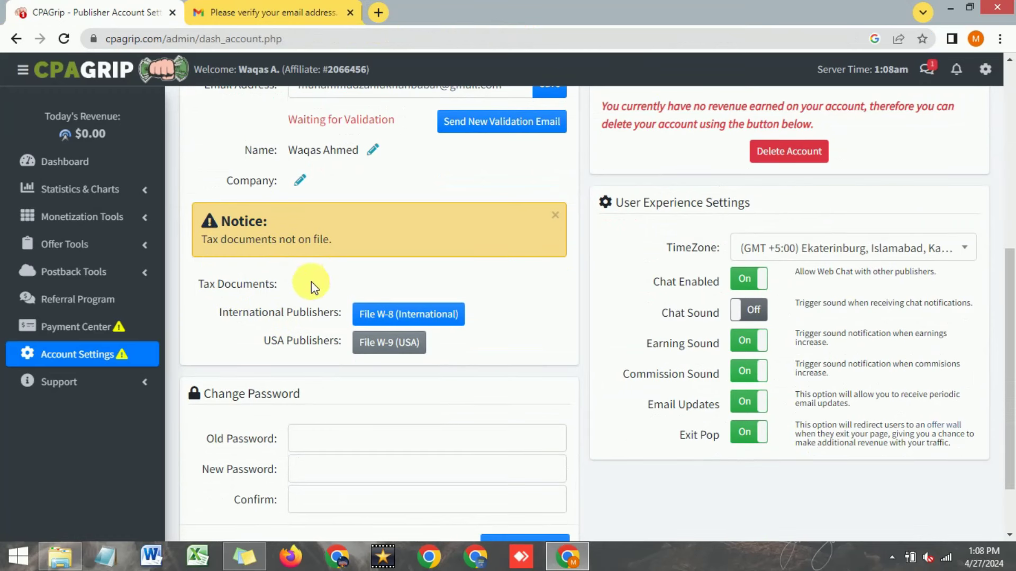
{"action": "scroll", "coordinate": [338, 288], "scroll_direction": "down", "scroll_amount": 1}
{"action": "scroll", "coordinate": [339, 289], "scroll_direction": "down", "scroll_amount": 2}
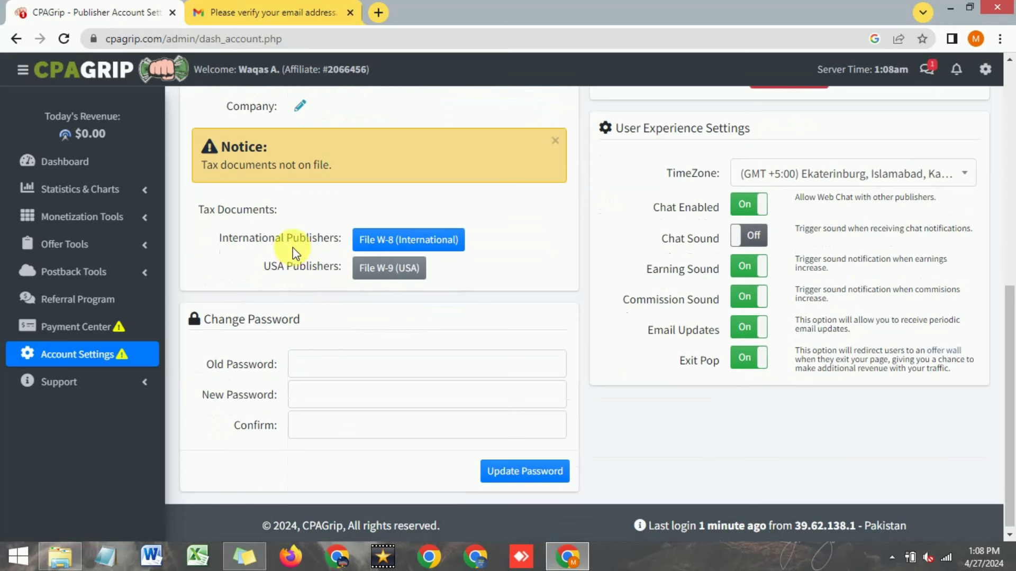
{"action": "left_click", "coordinate": [405, 246]}
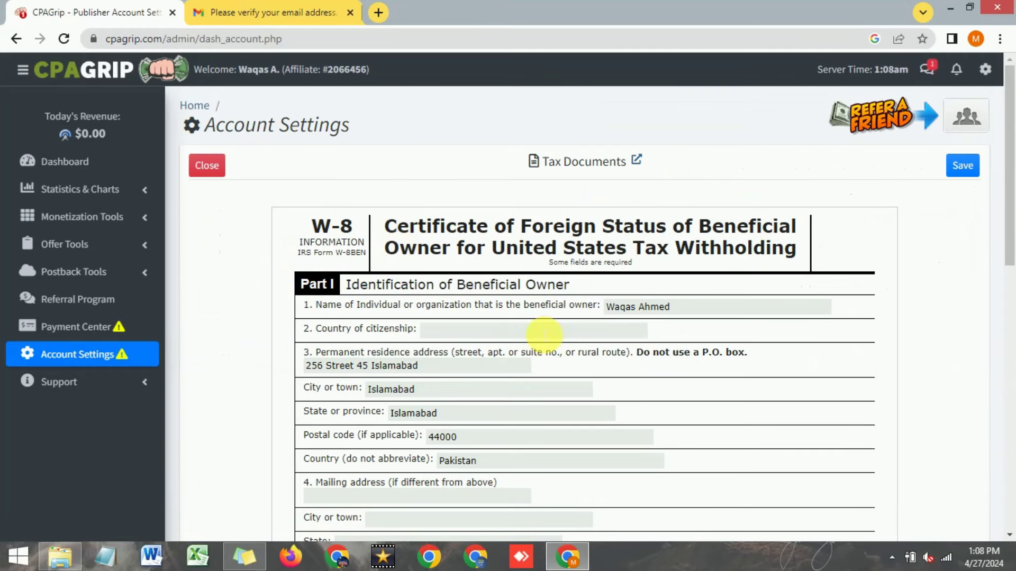
{"action": "scroll", "coordinate": [545, 334], "scroll_direction": "down", "scroll_amount": 1}
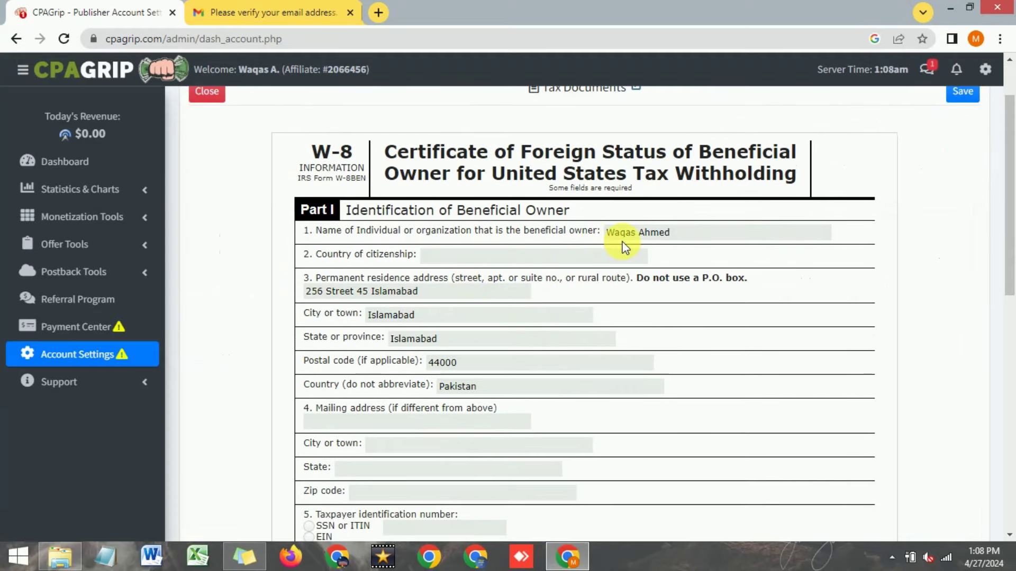
{"action": "scroll", "coordinate": [392, 265], "scroll_direction": "down", "scroll_amount": 1}
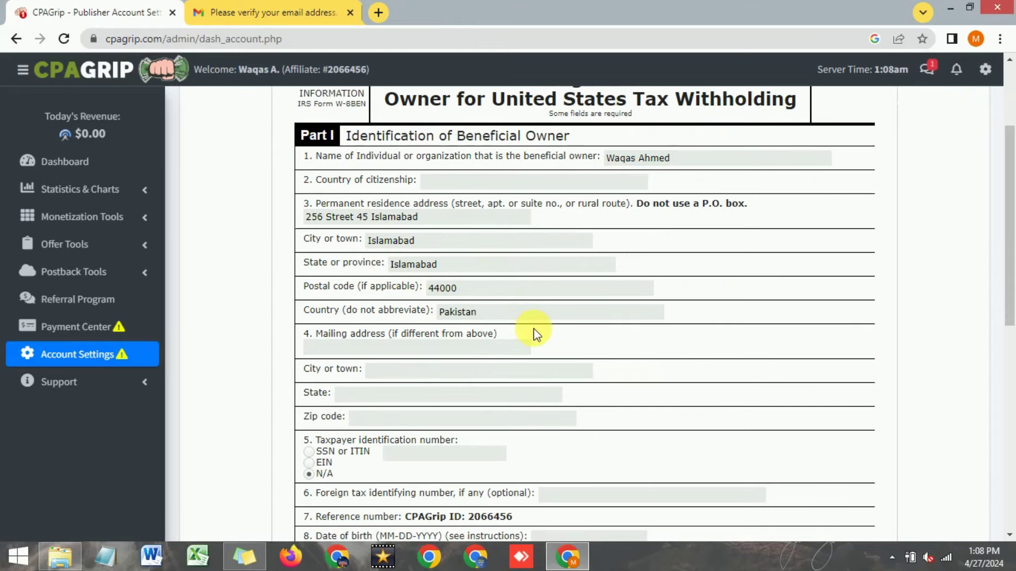
{"action": "scroll", "coordinate": [382, 344], "scroll_direction": "down", "scroll_amount": 1}
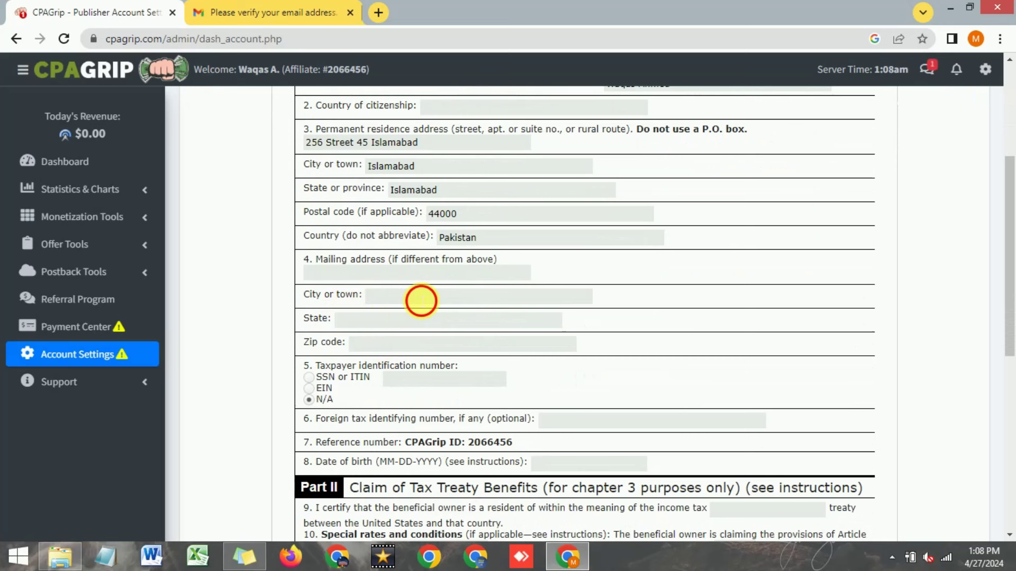
Step: Fill in the W-8 mailing city, zip code and date of birth, then scroll down to Save
{"action": "type", "text": "islamaabd"}
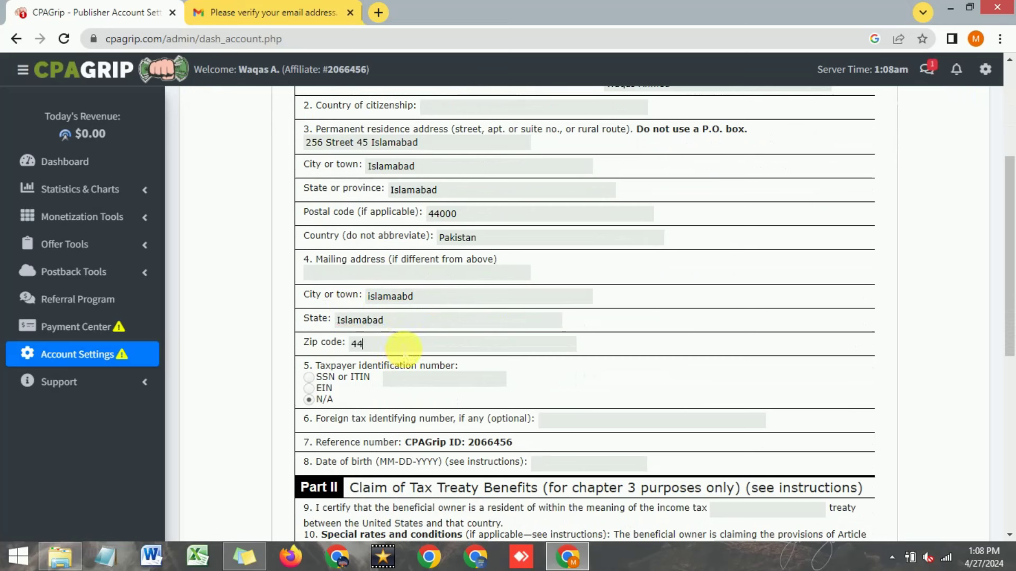
{"action": "left_click", "coordinate": [405, 346]}
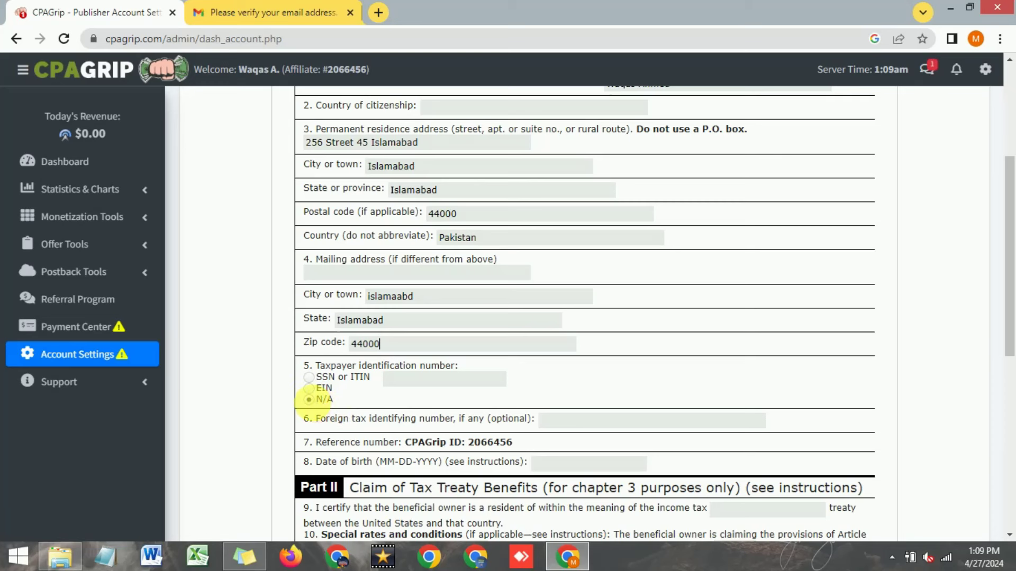
{"action": "scroll", "coordinate": [323, 406], "scroll_direction": "down", "scroll_amount": 1}
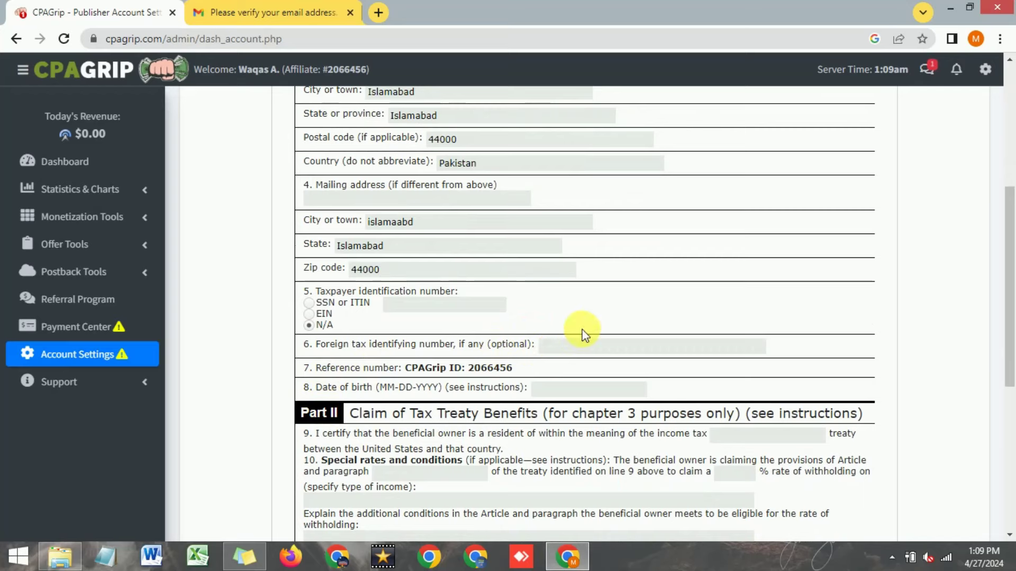
{"action": "scroll", "coordinate": [544, 368], "scroll_direction": "down", "scroll_amount": 1}
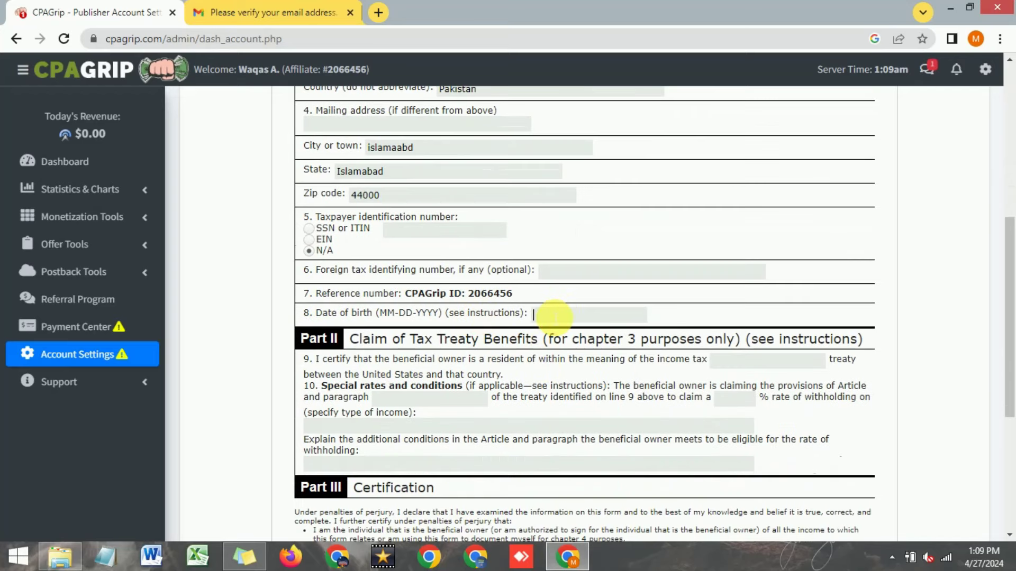
{"action": "key", "text": "BackSpace"}
{"action": "key", "text": "BackSpace"}
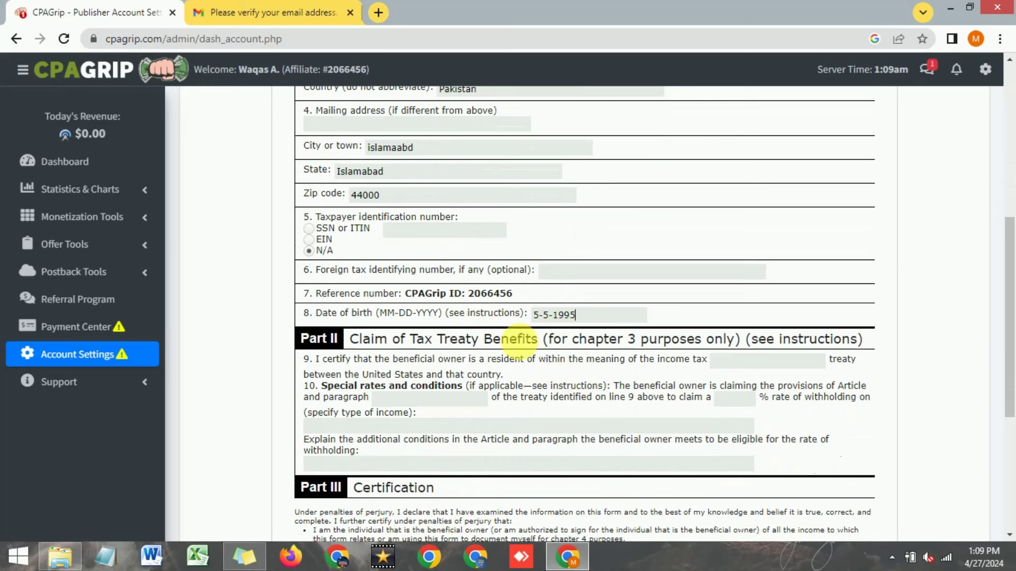
{"action": "scroll", "coordinate": [503, 347], "scroll_direction": "down", "scroll_amount": 1}
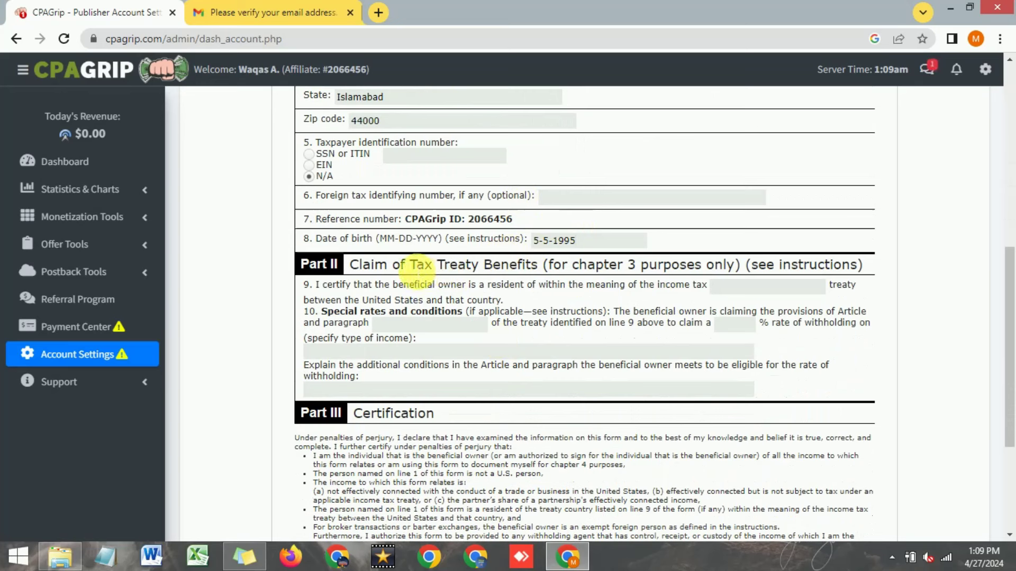
{"action": "scroll", "coordinate": [402, 299], "scroll_direction": "down", "scroll_amount": 1}
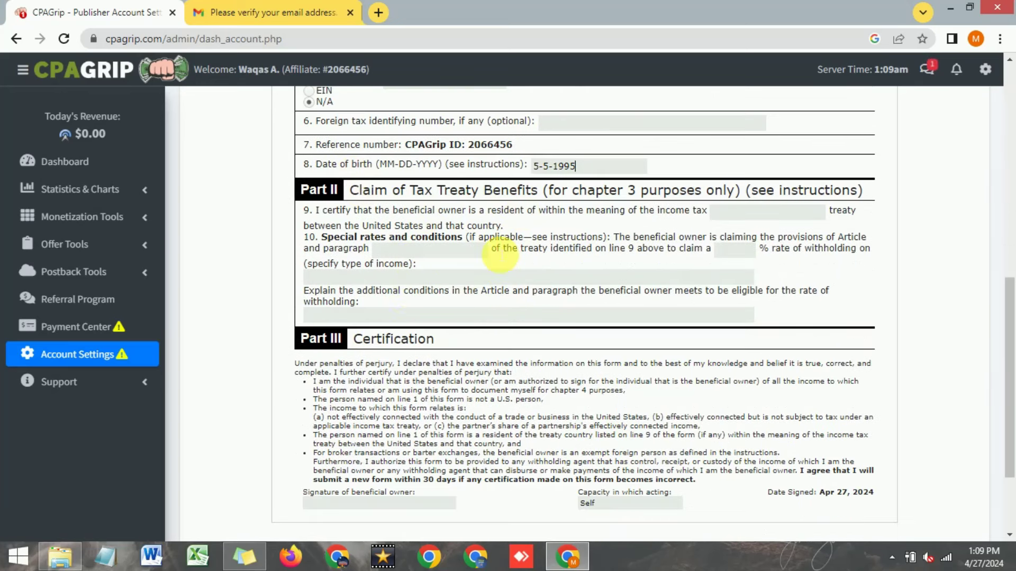
{"action": "scroll", "coordinate": [471, 228], "scroll_direction": "down", "scroll_amount": 2}
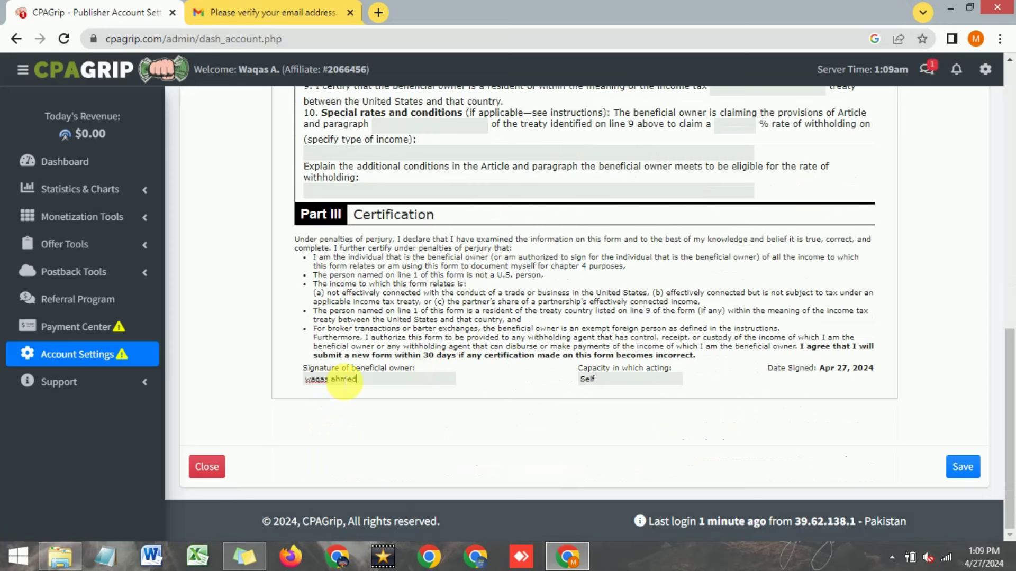
{"action": "scroll", "coordinate": [465, 407], "scroll_direction": "up", "scroll_amount": 5}
{"action": "scroll", "coordinate": [465, 408], "scroll_direction": "down", "scroll_amount": 5}
Step: Save the completed W-8BEN tax form
{"action": "left_click", "coordinate": [962, 466]}
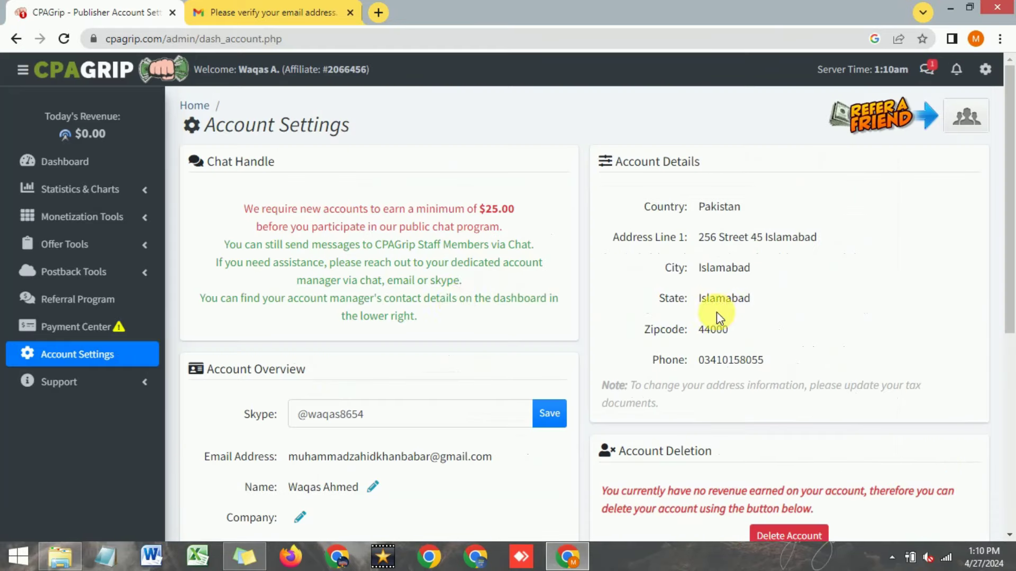
{"action": "scroll", "coordinate": [455, 313], "scroll_direction": "down", "scroll_amount": 1}
{"action": "scroll", "coordinate": [454, 313], "scroll_direction": "down", "scroll_amount": 7}
{"action": "scroll", "coordinate": [454, 313], "scroll_direction": "up", "scroll_amount": 4}
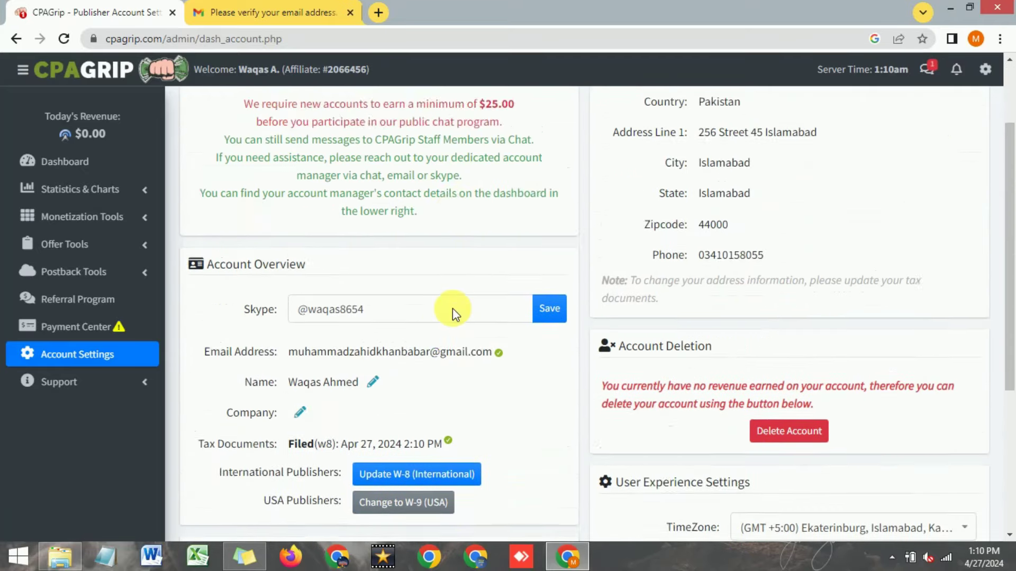
{"action": "scroll", "coordinate": [453, 309], "scroll_direction": "up", "scroll_amount": 3}
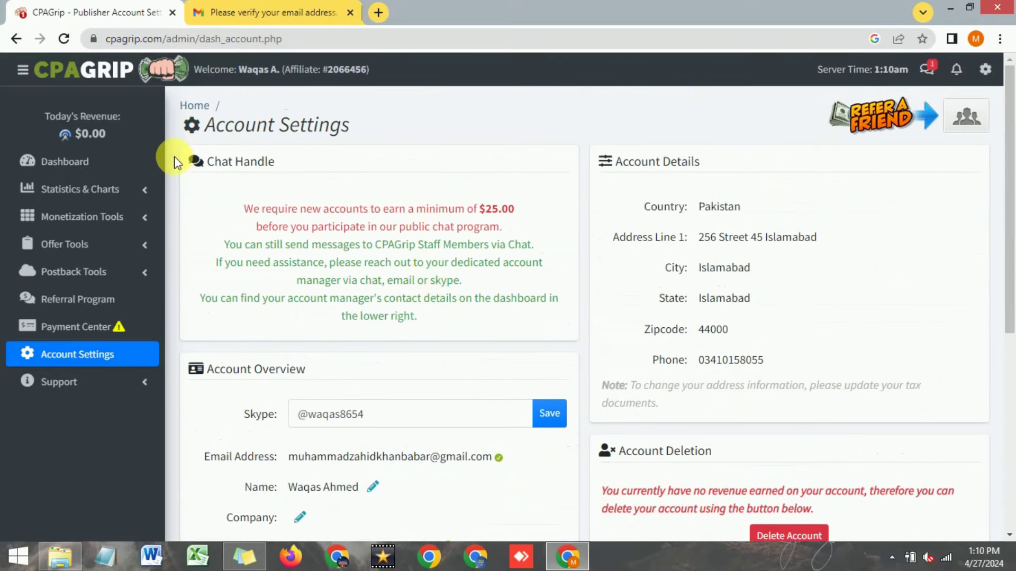
Step: Go back to the Publisher Dashboard and look over its payment notice
{"action": "left_click", "coordinate": [79, 161]}
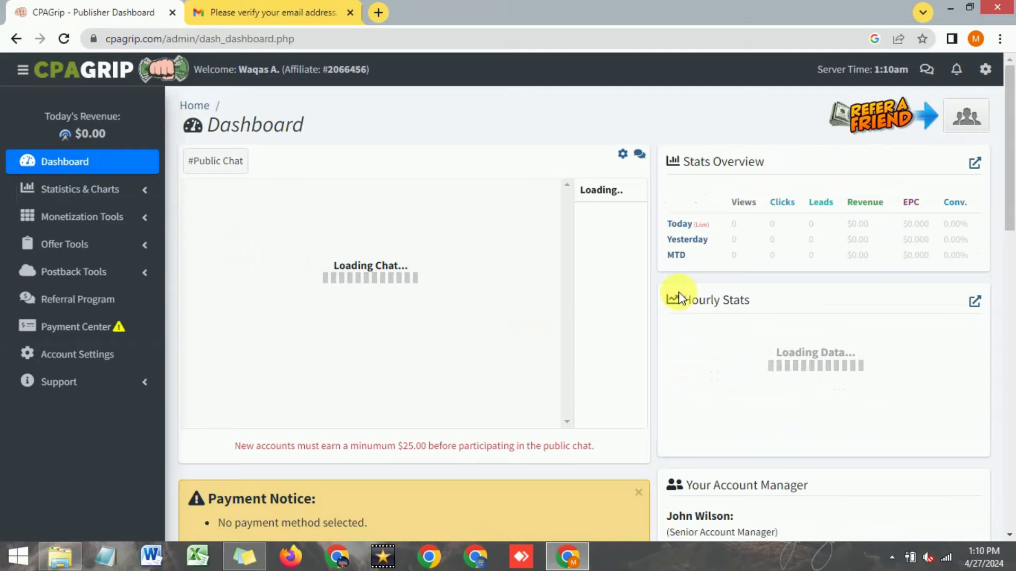
{"action": "scroll", "coordinate": [582, 318], "scroll_direction": "down", "scroll_amount": 4}
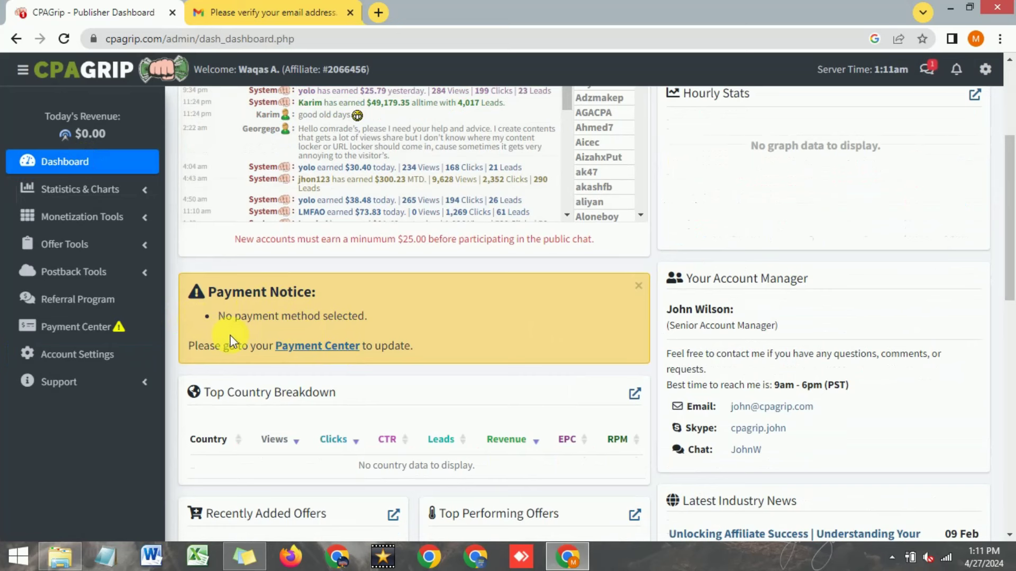
{"action": "left_click_drag", "start_coordinate": [1010, 212], "coordinate": [1014, 140]}
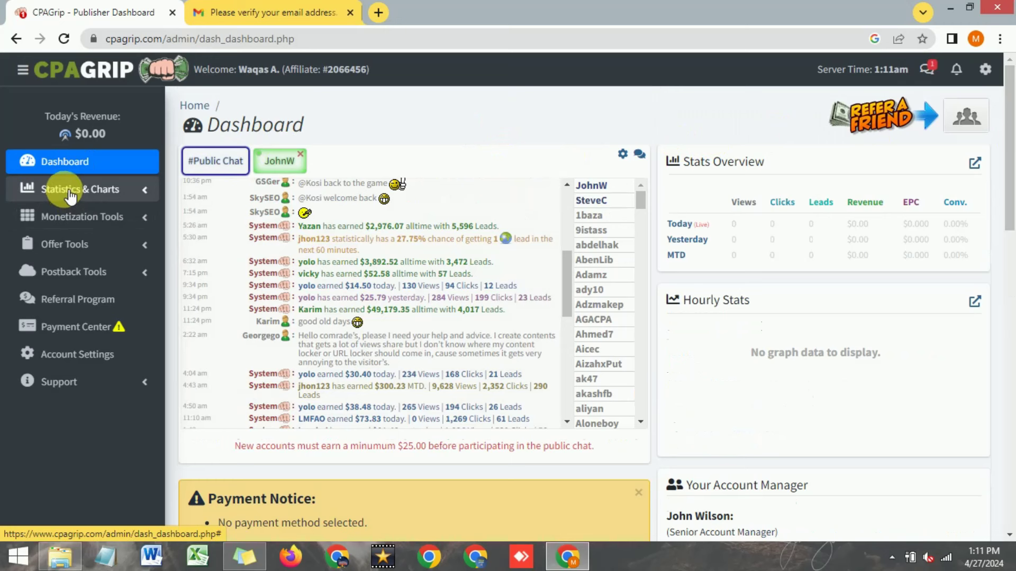
Step: Open Stats Overview under Statistics & Charts, then collapse that sidebar menu
{"action": "left_click", "coordinate": [70, 196]}
{"action": "left_click", "coordinate": [71, 219]}
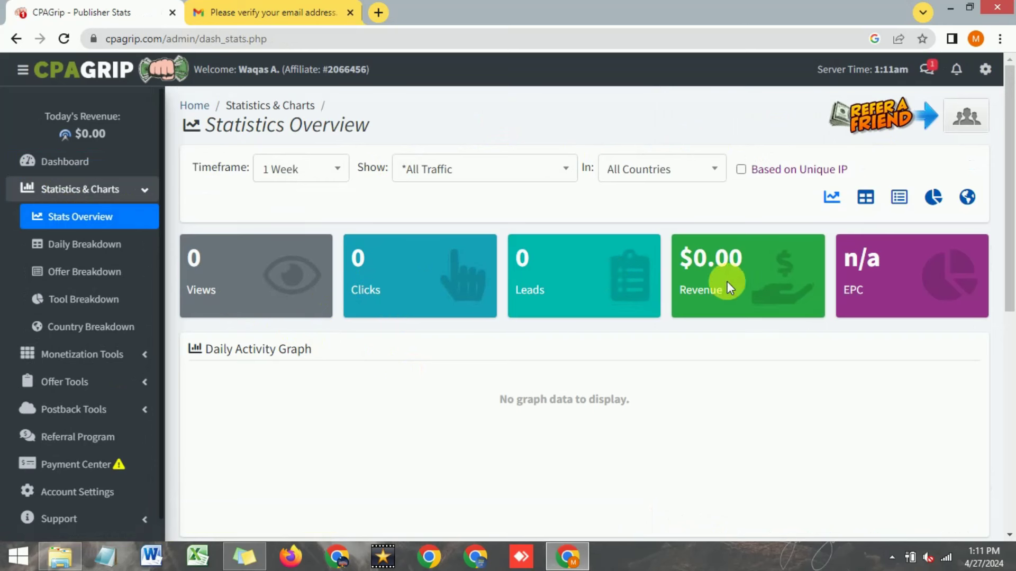
{"action": "left_click", "coordinate": [150, 192]}
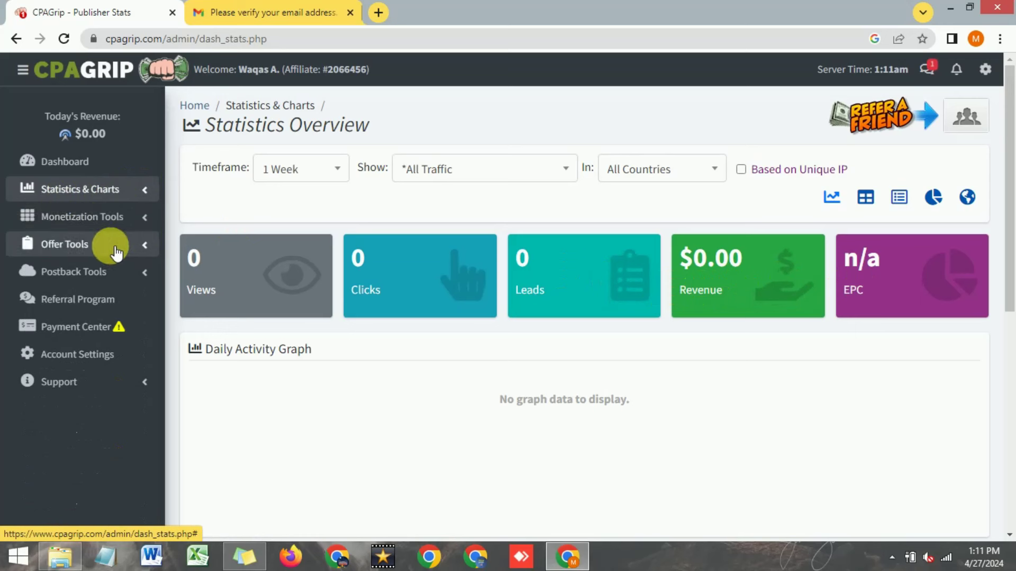
Step: Open Offer Tools > My Offers and set the Country filter to All Countries
{"action": "left_click", "coordinate": [73, 246]}
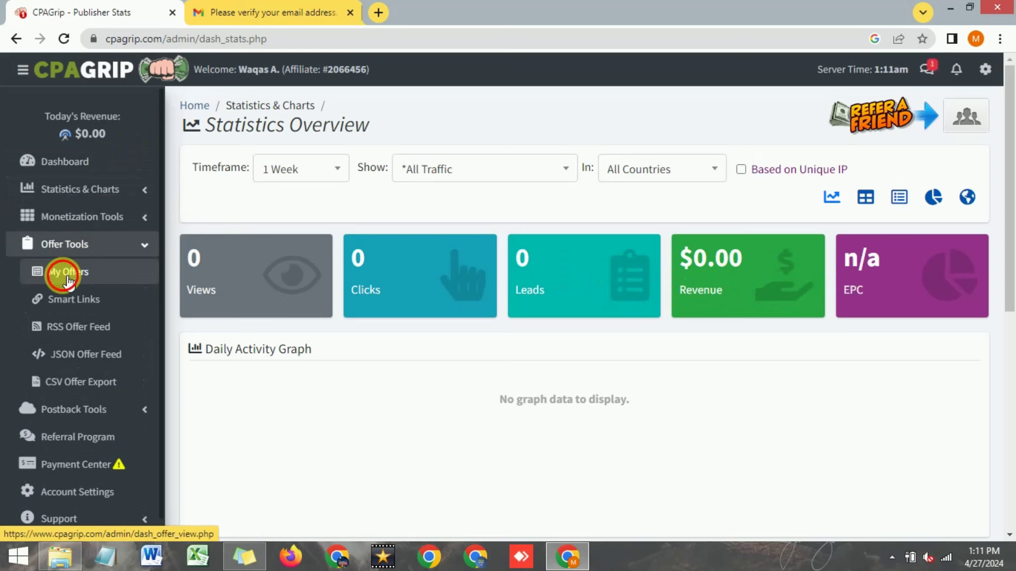
{"action": "left_click", "coordinate": [69, 280]}
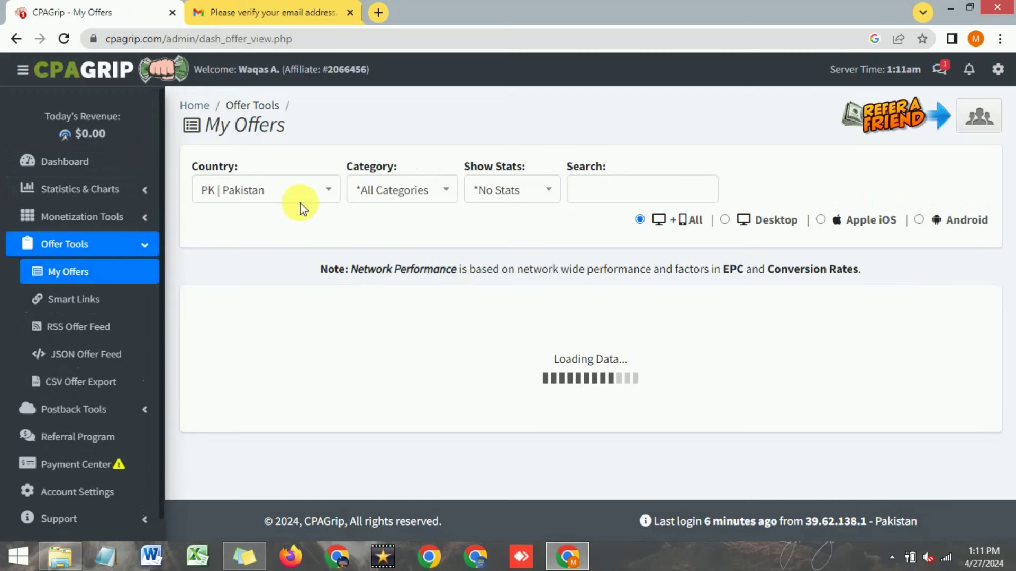
{"action": "left_click", "coordinate": [328, 190]}
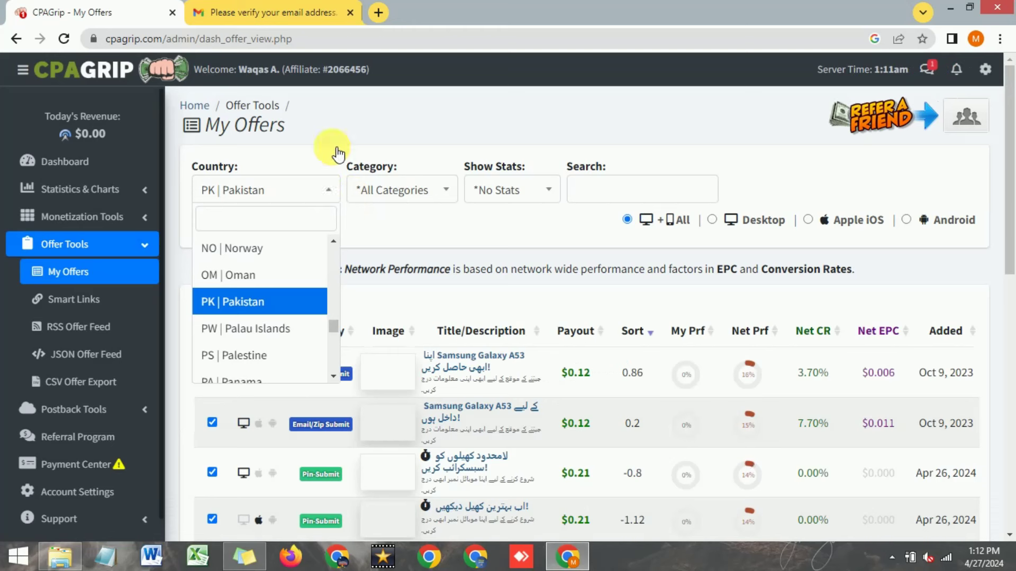
{"action": "left_click", "coordinate": [356, 238]}
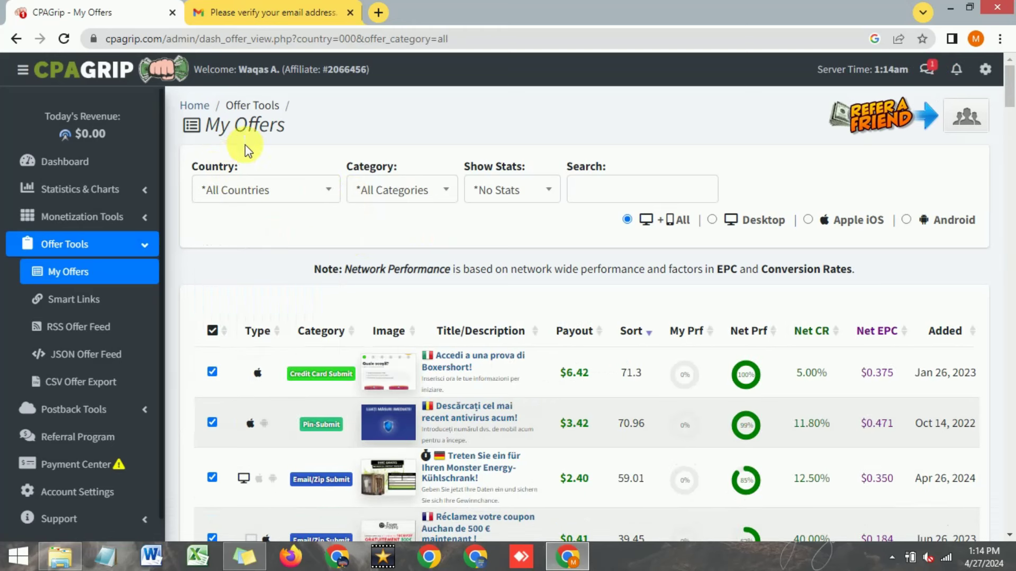
{"action": "left_click", "coordinate": [331, 195]}
{"action": "left_click", "coordinate": [385, 231]}
Step: Browse the offer Category dropdown choices without changing them
{"action": "left_click", "coordinate": [446, 197]}
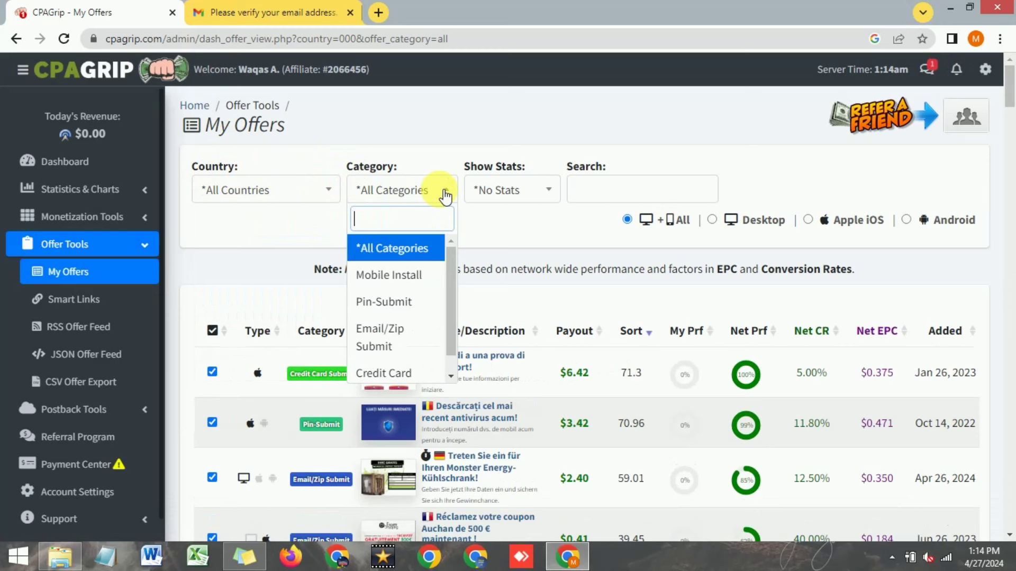
{"action": "scroll", "coordinate": [465, 255], "scroll_direction": "up", "scroll_amount": 1}
{"action": "left_click", "coordinate": [452, 267]}
{"action": "mouse_move", "coordinate": [453, 267]}
{"action": "left_mouse_down"}
{"action": "mouse_move", "coordinate": [452, 278]}
{"action": "mouse_move", "coordinate": [447, 258]}
{"action": "left_mouse_up"}
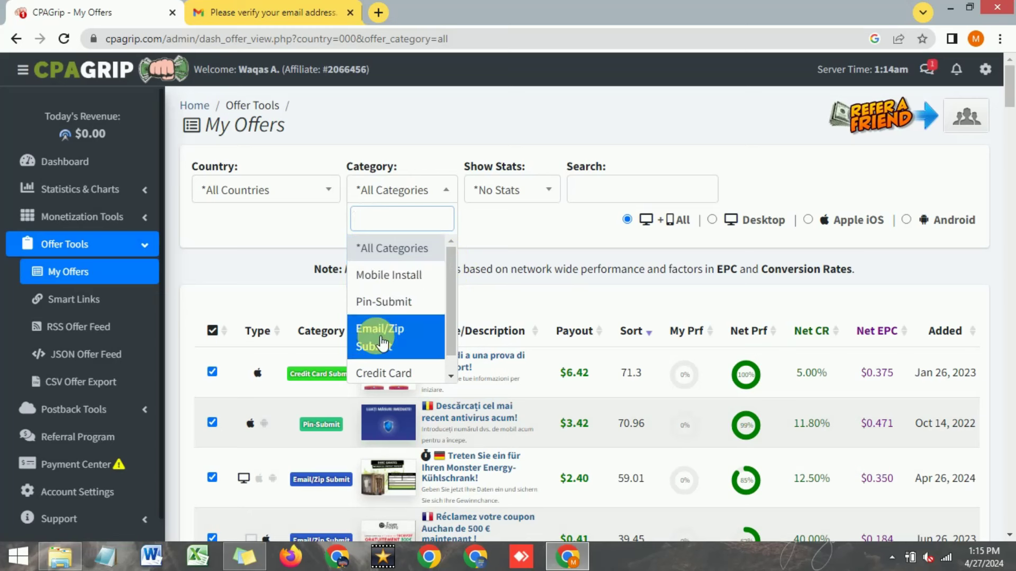
{"action": "scroll", "coordinate": [390, 339], "scroll_direction": "down", "scroll_amount": 1}
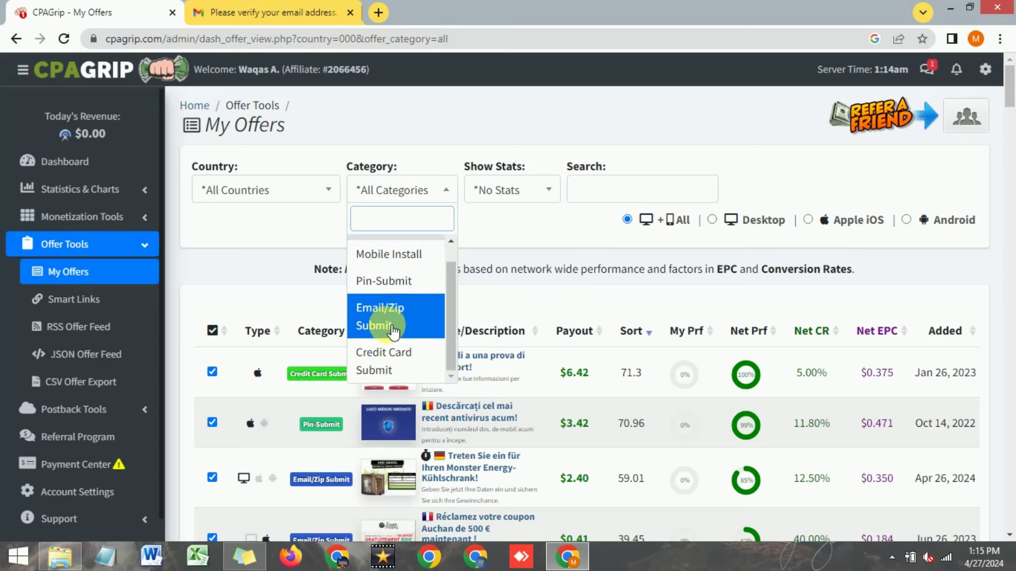
Step: Look through the Show Stats timeframe options
{"action": "left_click", "coordinate": [533, 195]}
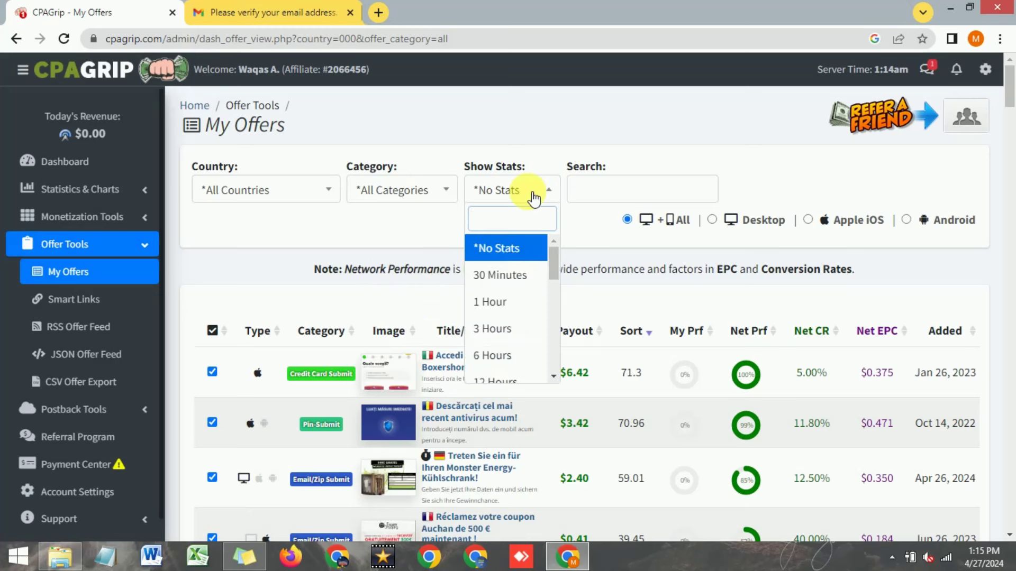
{"action": "left_click", "coordinate": [595, 222]}
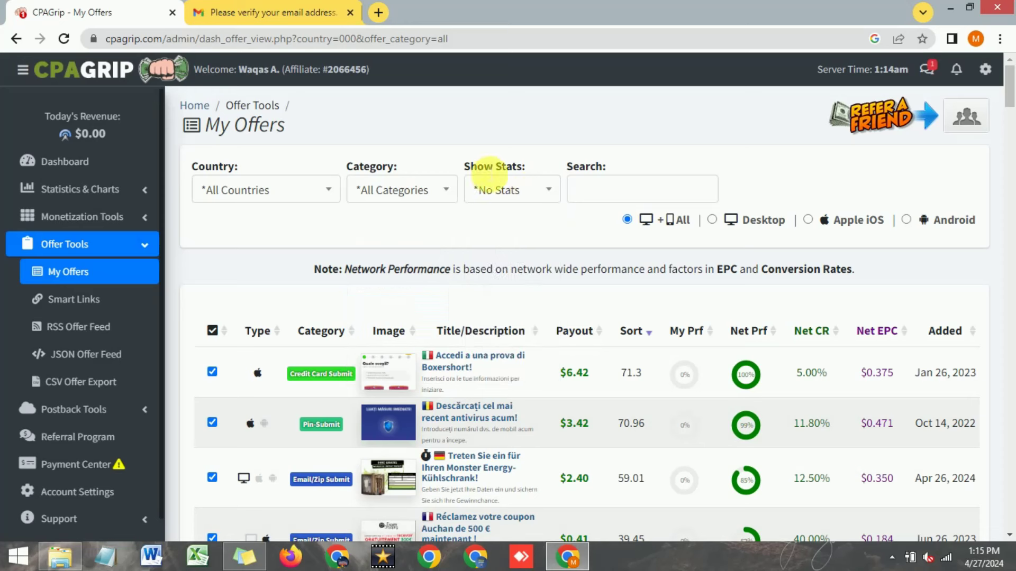
{"action": "left_click", "coordinate": [535, 189]}
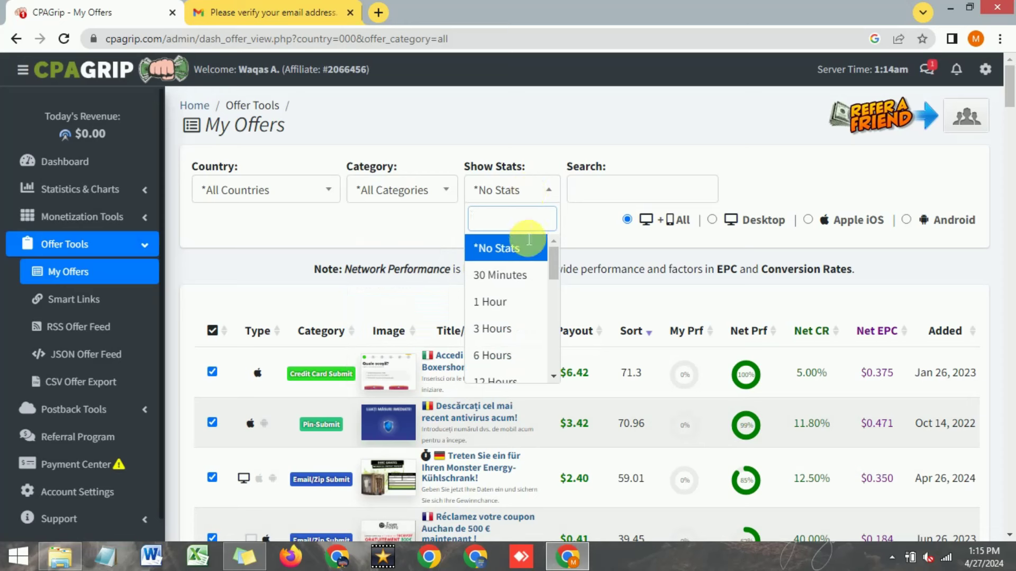
{"action": "scroll", "coordinate": [514, 293], "scroll_direction": "down", "scroll_amount": 1}
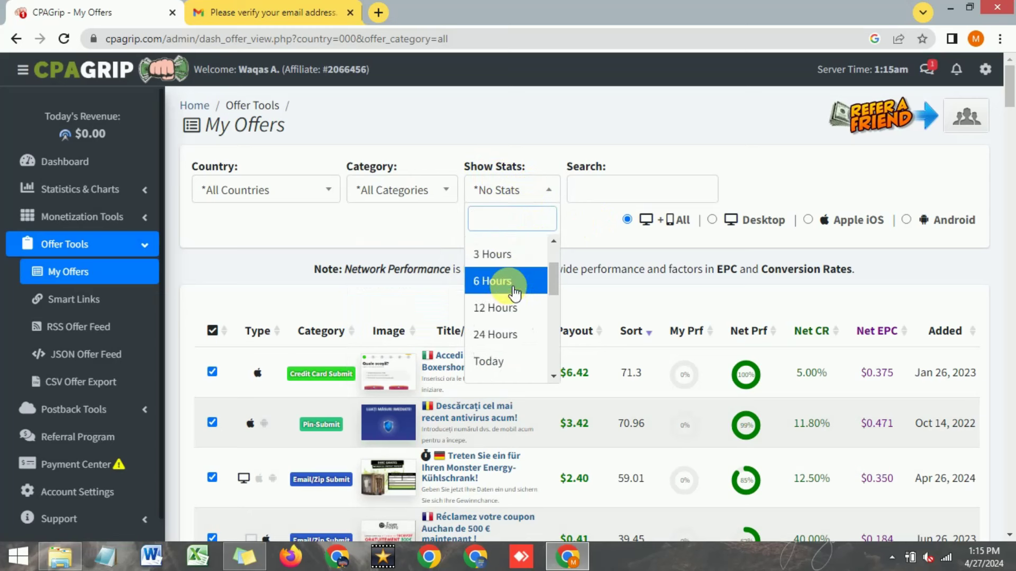
{"action": "scroll", "coordinate": [514, 292], "scroll_direction": "down", "scroll_amount": 2}
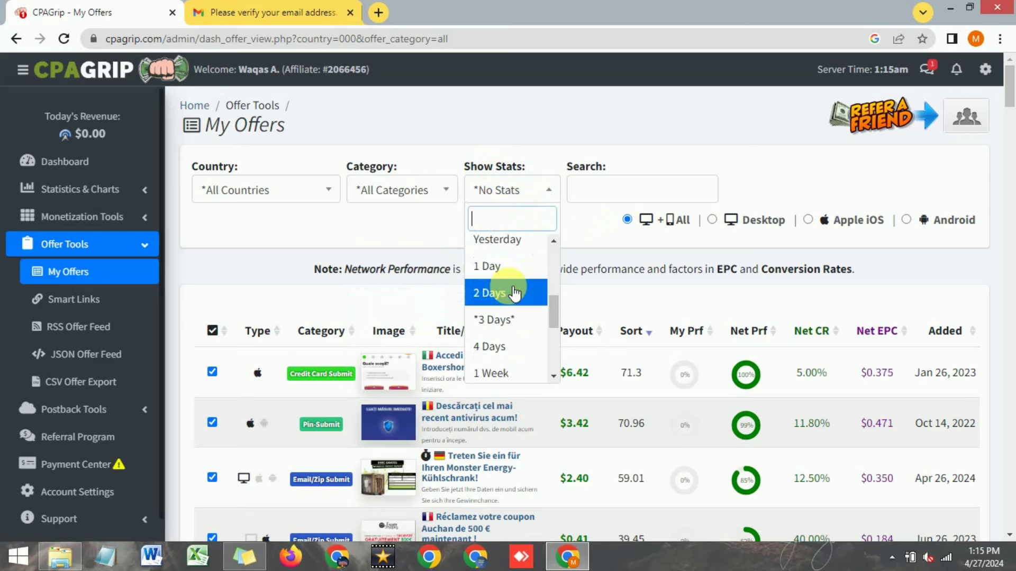
{"action": "scroll", "coordinate": [513, 292], "scroll_direction": "up", "scroll_amount": 2}
{"action": "scroll", "coordinate": [513, 292], "scroll_direction": "down", "scroll_amount": 2}
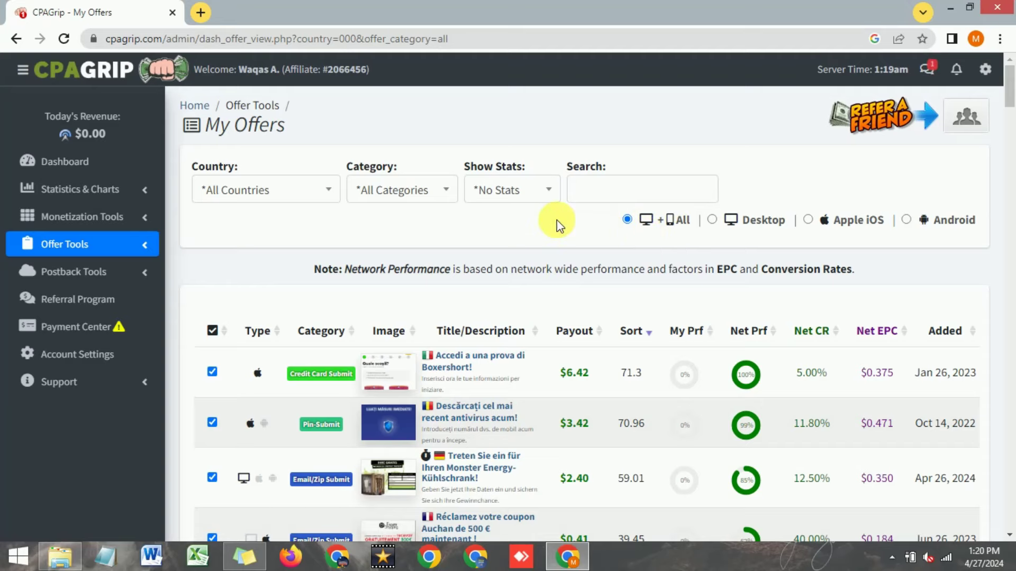
{"action": "scroll", "coordinate": [554, 222], "scroll_direction": "down", "scroll_amount": 3}
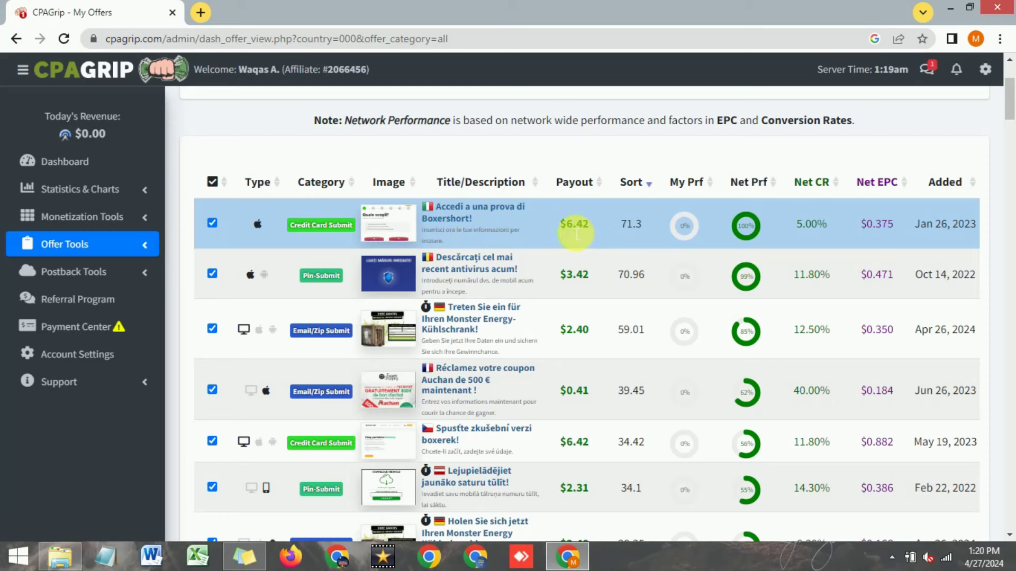
{"action": "scroll", "coordinate": [587, 233], "scroll_direction": "down", "scroll_amount": 1}
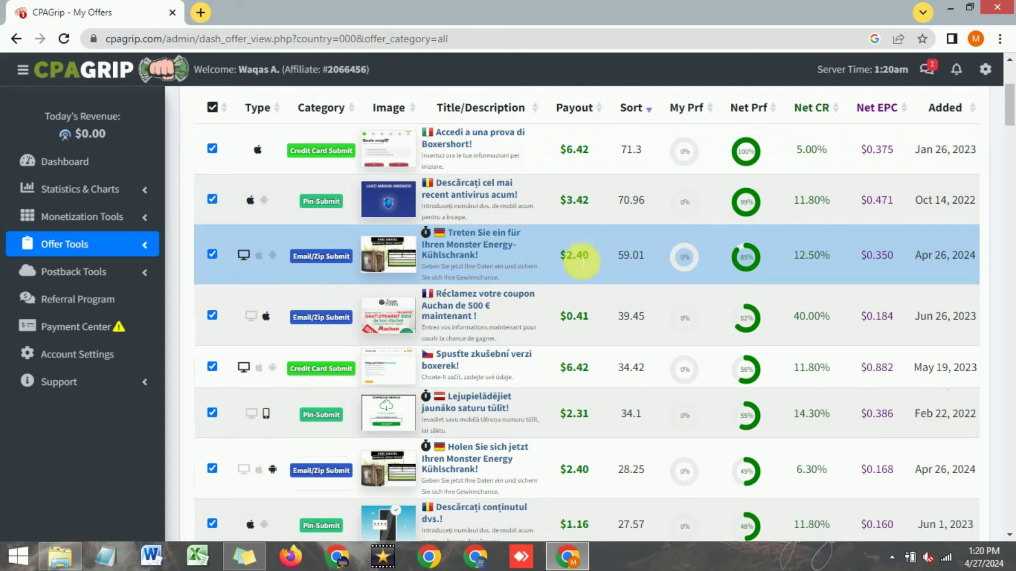
{"action": "scroll", "coordinate": [576, 260], "scroll_direction": "down", "scroll_amount": 2}
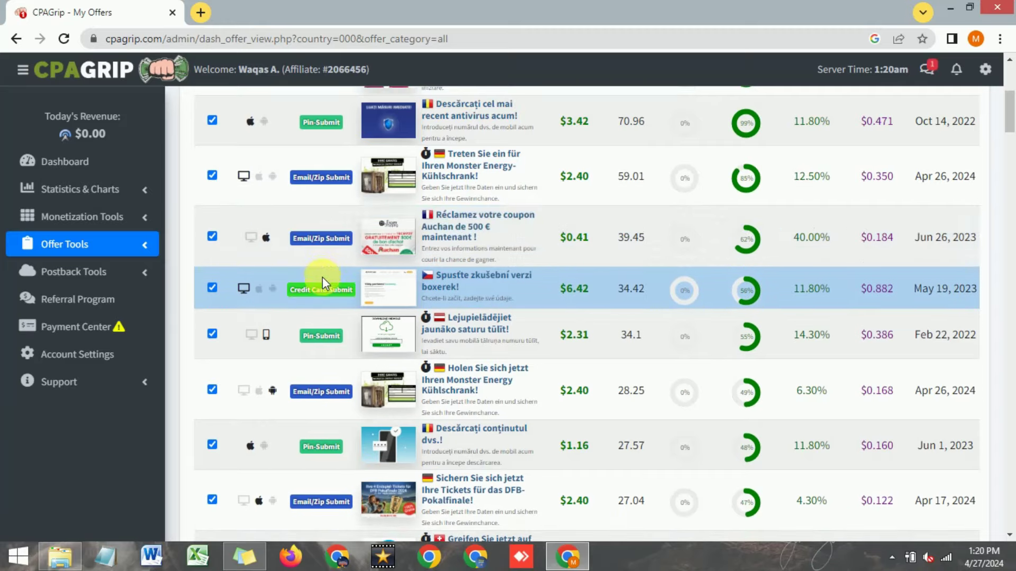
{"action": "scroll", "coordinate": [323, 274], "scroll_direction": "up", "scroll_amount": 6}
{"action": "scroll", "coordinate": [324, 273], "scroll_direction": "down", "scroll_amount": 3}
{"action": "scroll", "coordinate": [326, 269], "scroll_direction": "up", "scroll_amount": 3}
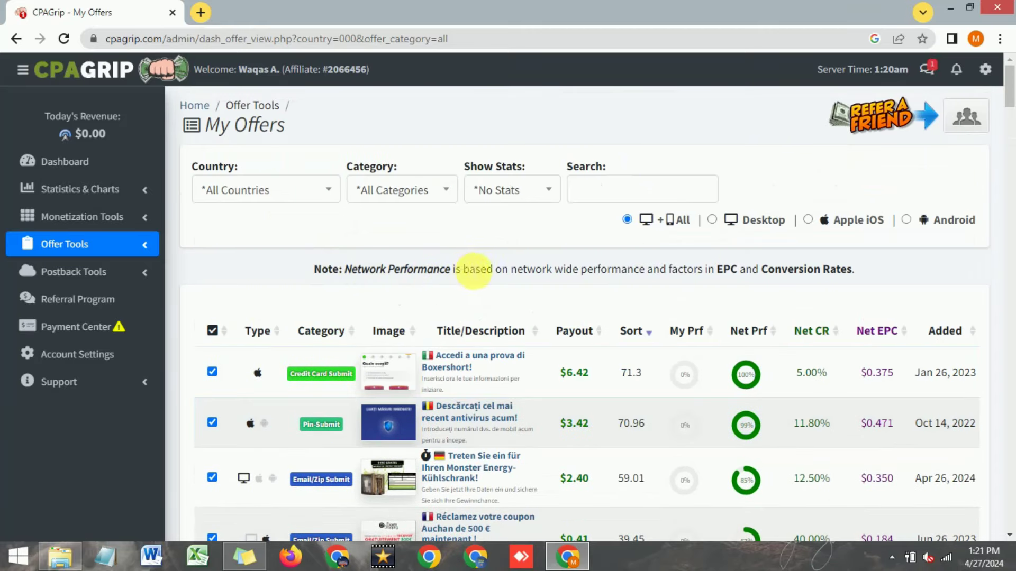
Step: Filter offers by country, searching 'unit' and choosing GB | United Kingdom
{"action": "left_click", "coordinate": [326, 200]}
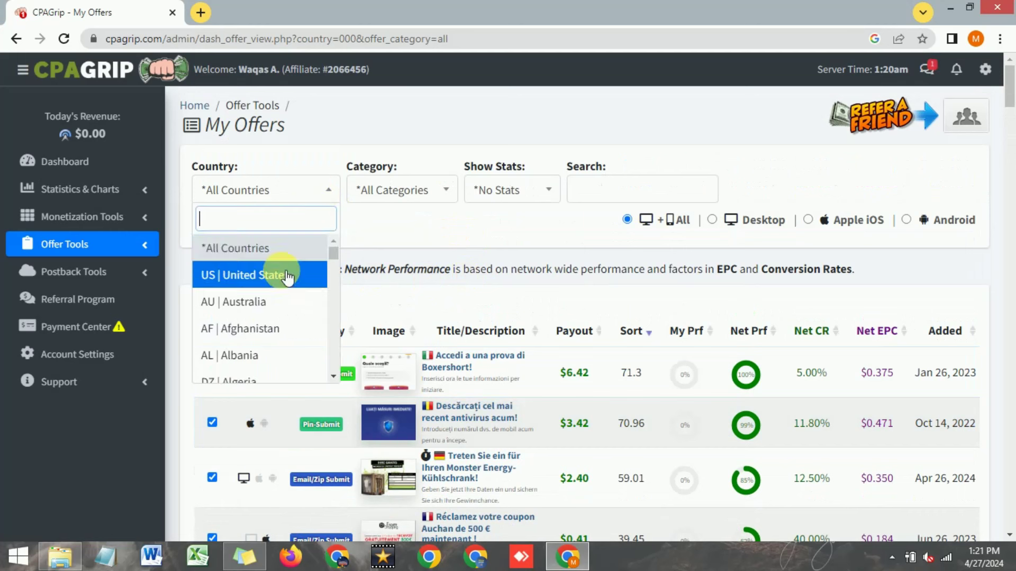
{"action": "left_click", "coordinate": [379, 229]}
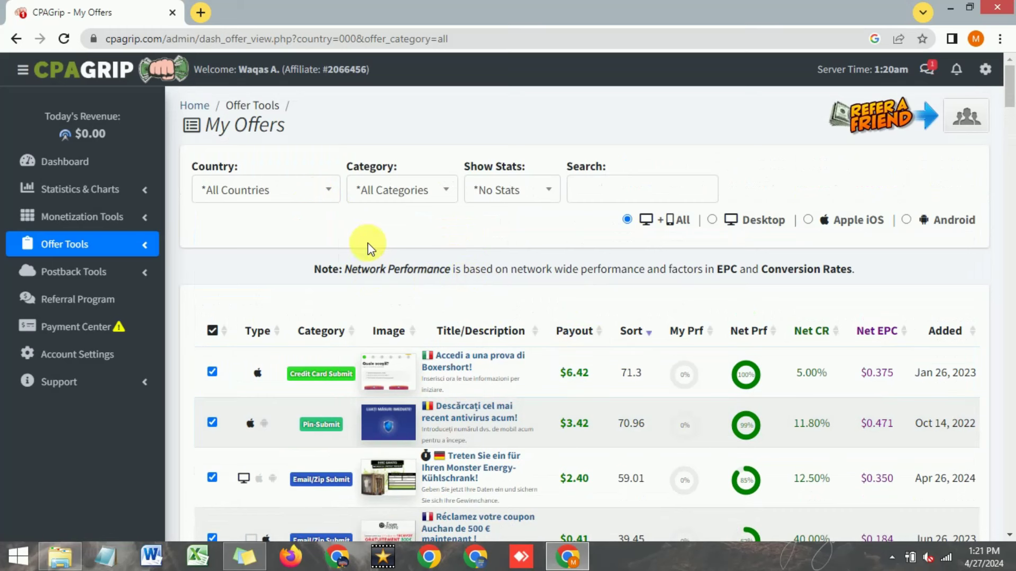
{"action": "left_click", "coordinate": [319, 200]}
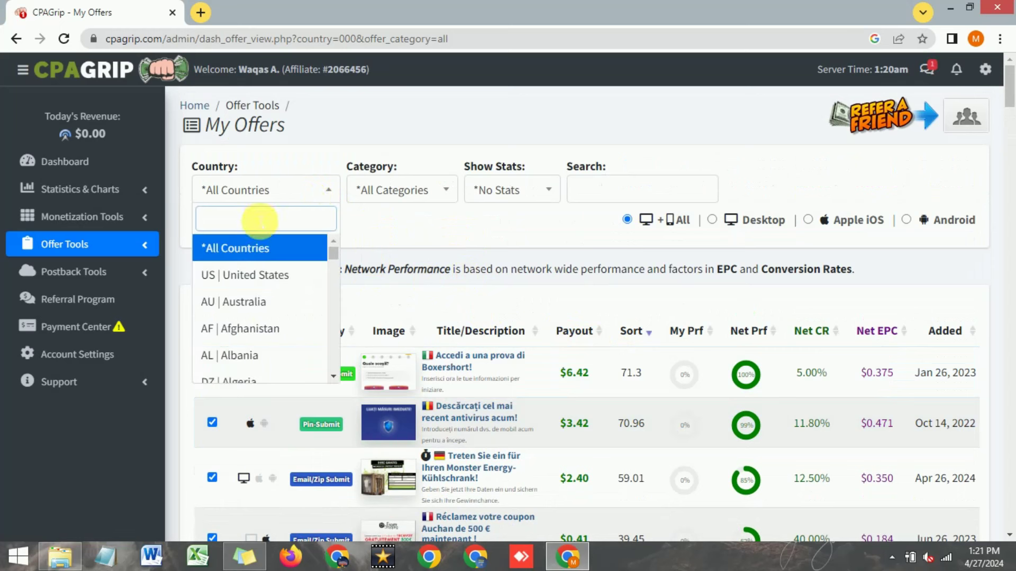
{"action": "type", "text": "united"}
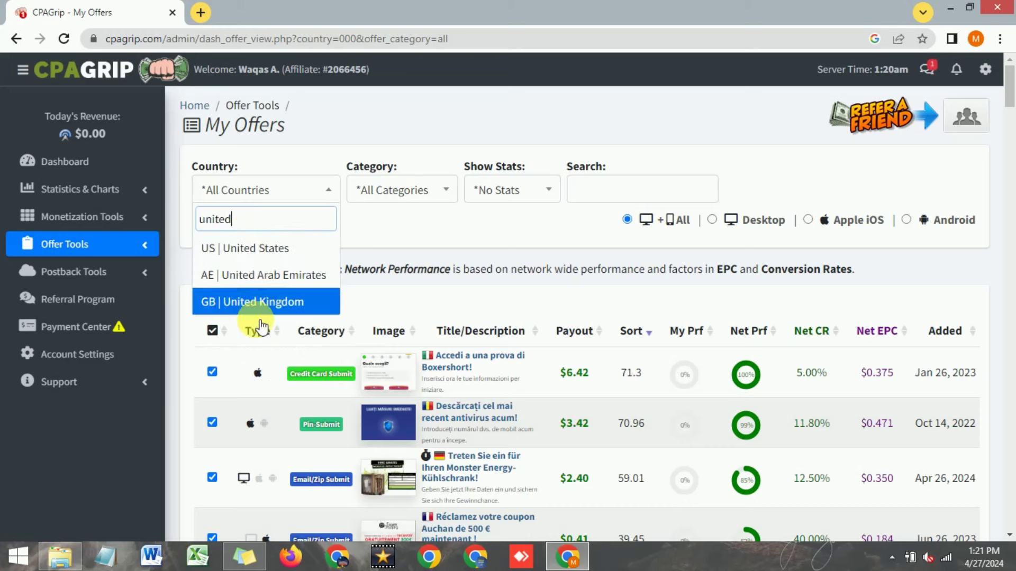
{"action": "left_click", "coordinate": [259, 302]}
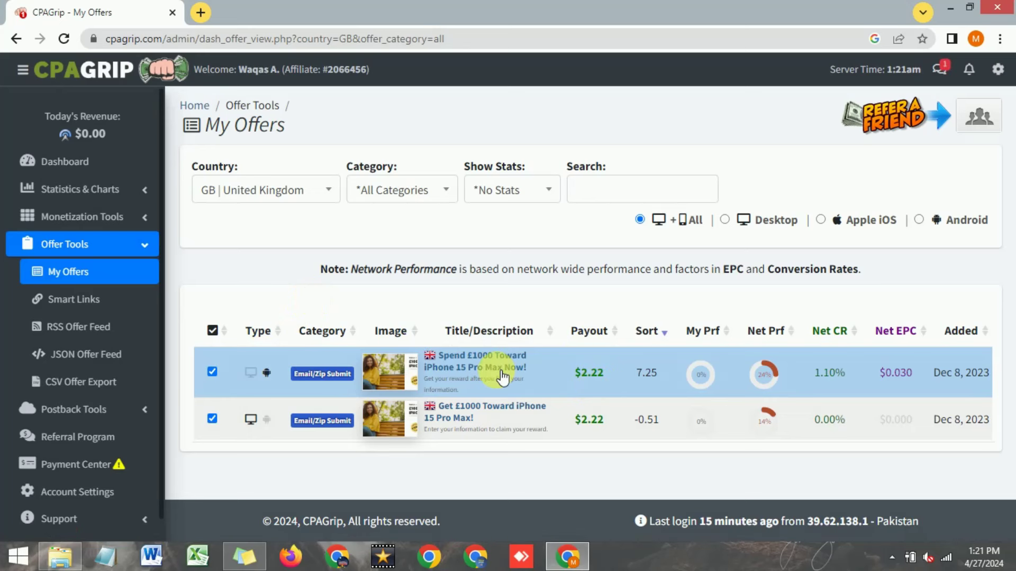
Step: Open the first UK iPhone 15 Pro Max offer's details, copy its tracking link, and check the $2.22 payout
{"action": "left_click", "coordinate": [469, 371]}
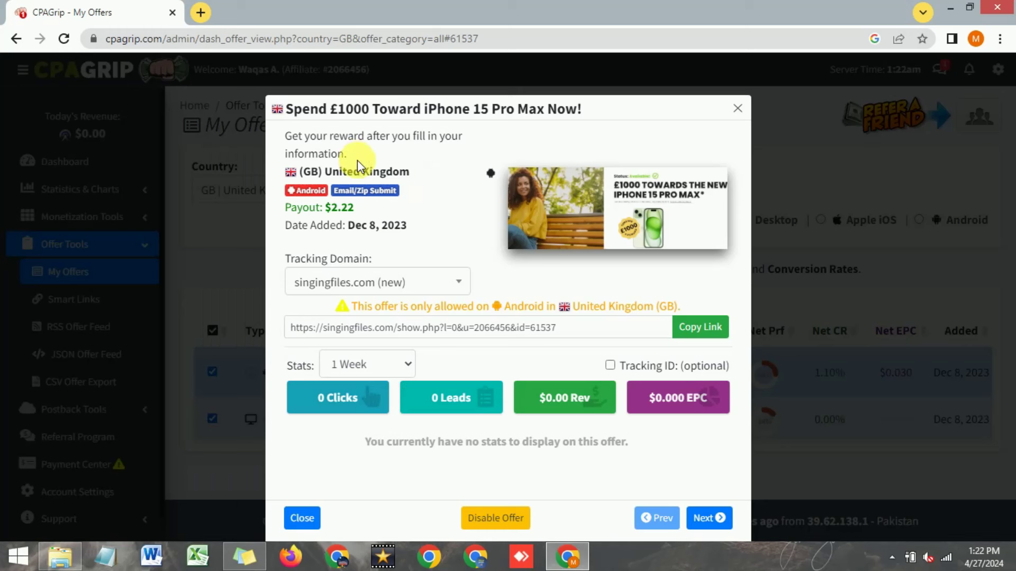
{"action": "left_click", "coordinate": [701, 327]}
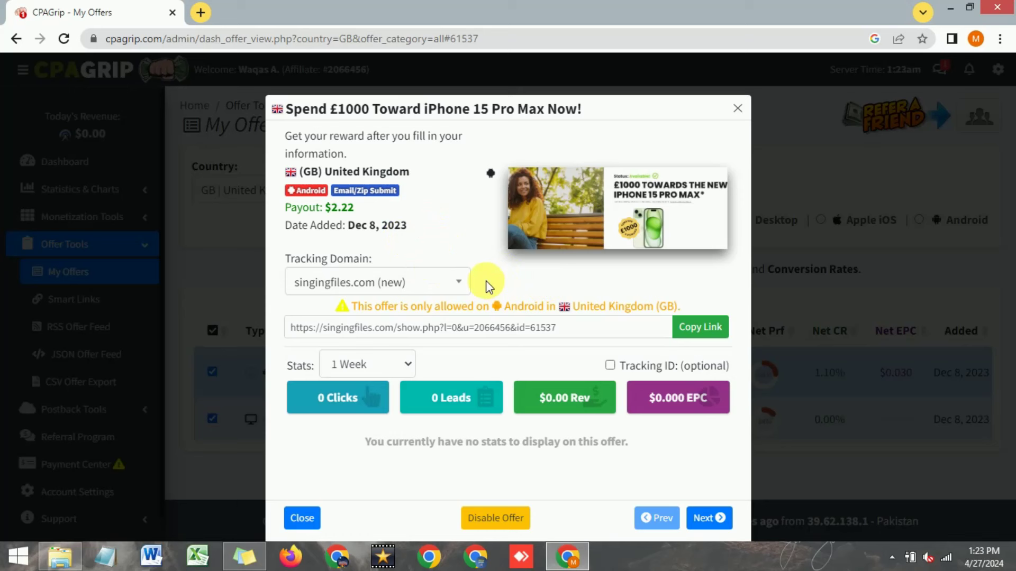
{"action": "double_click", "coordinate": [339, 208]}
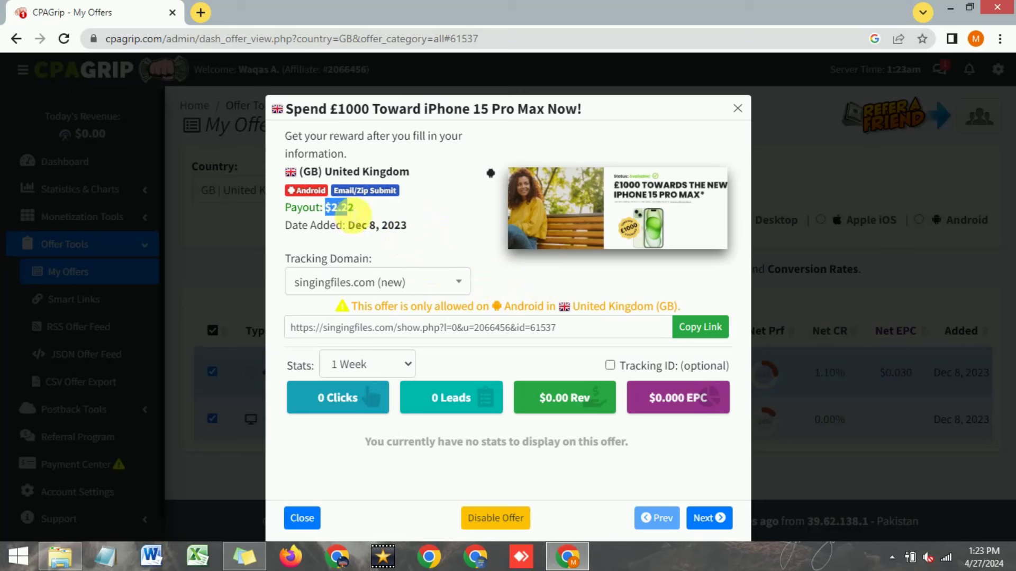
{"action": "left_click", "coordinate": [361, 215]}
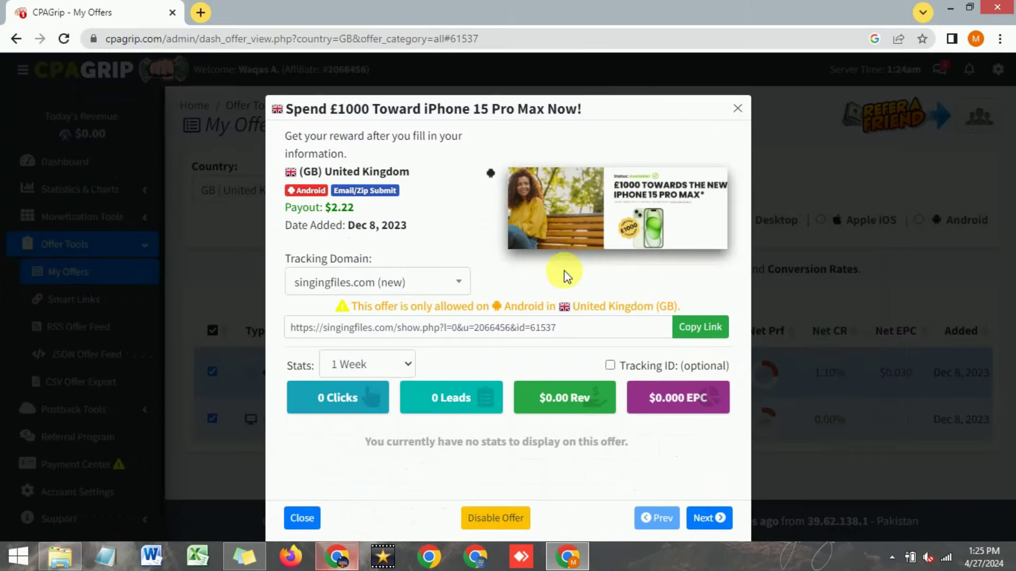
{"action": "left_click", "coordinate": [567, 557]}
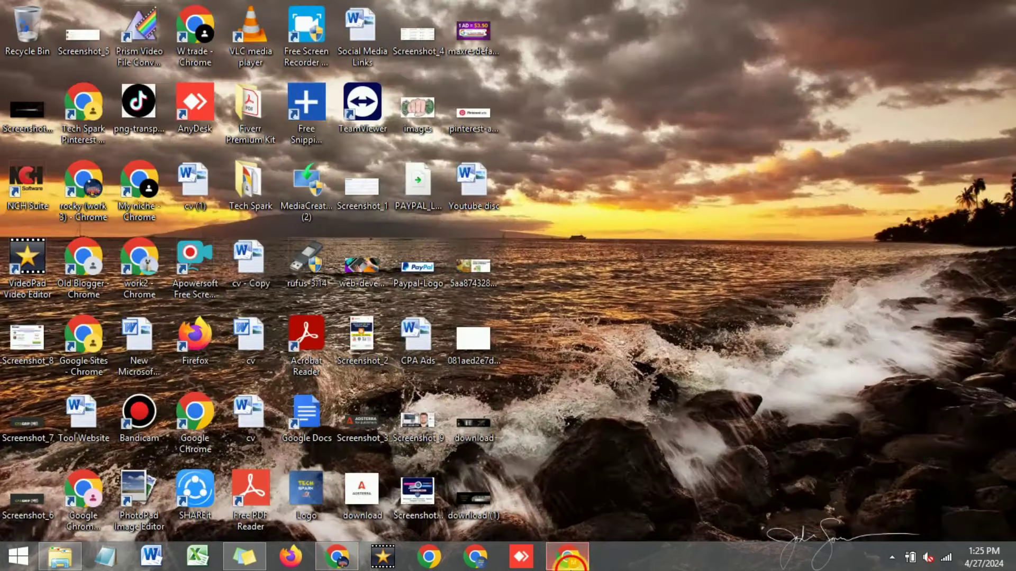
{"action": "left_click", "coordinate": [567, 557]}
{"action": "left_click", "coordinate": [336, 556]}
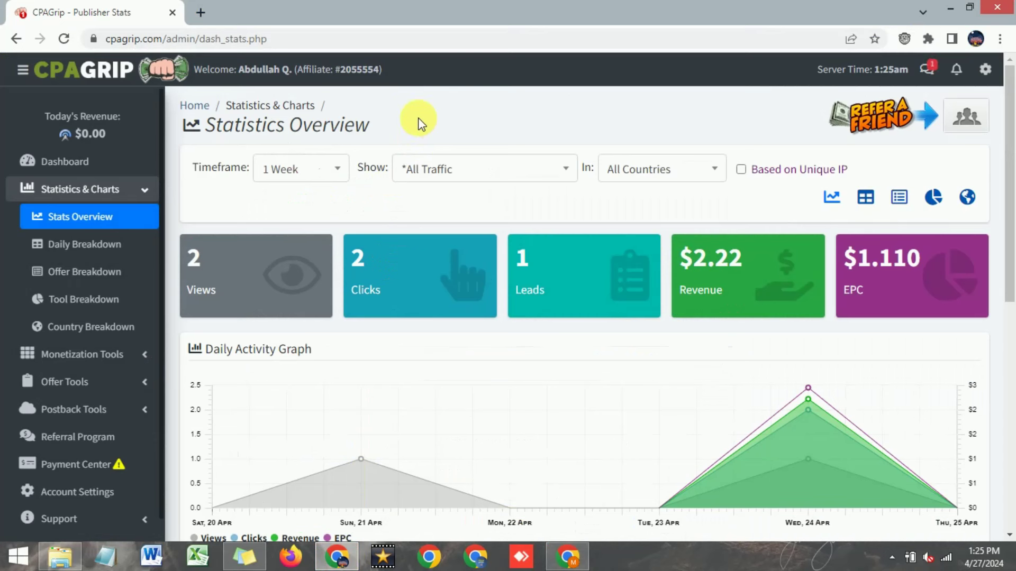
{"action": "scroll", "coordinate": [426, 131], "scroll_direction": "down", "scroll_amount": 1}
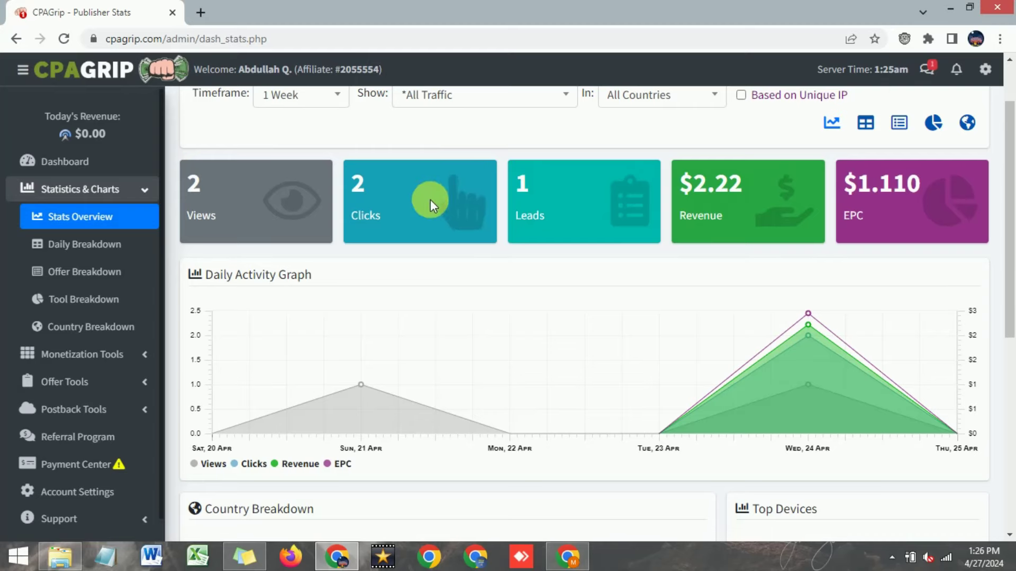
{"action": "scroll", "coordinate": [446, 236], "scroll_direction": "up", "scroll_amount": 1}
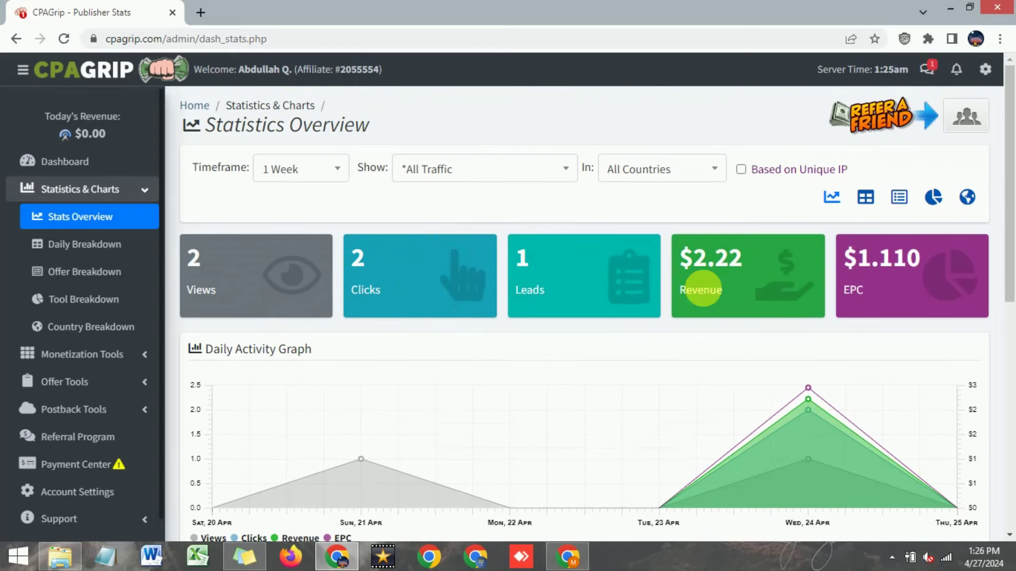
{"action": "left_click_drag", "start_coordinate": [690, 258], "coordinate": [735, 259]}
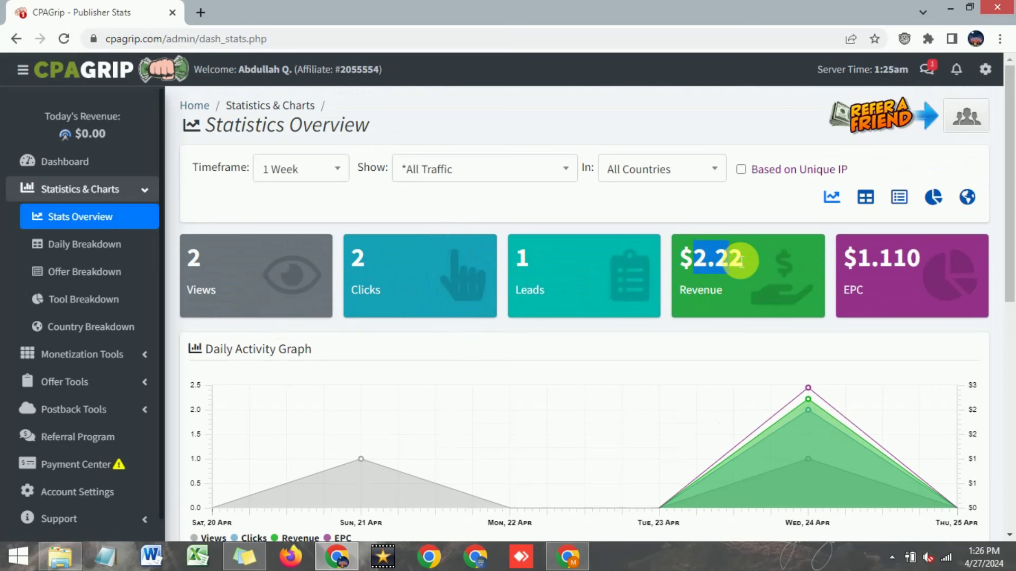
{"action": "left_click", "coordinate": [736, 298]}
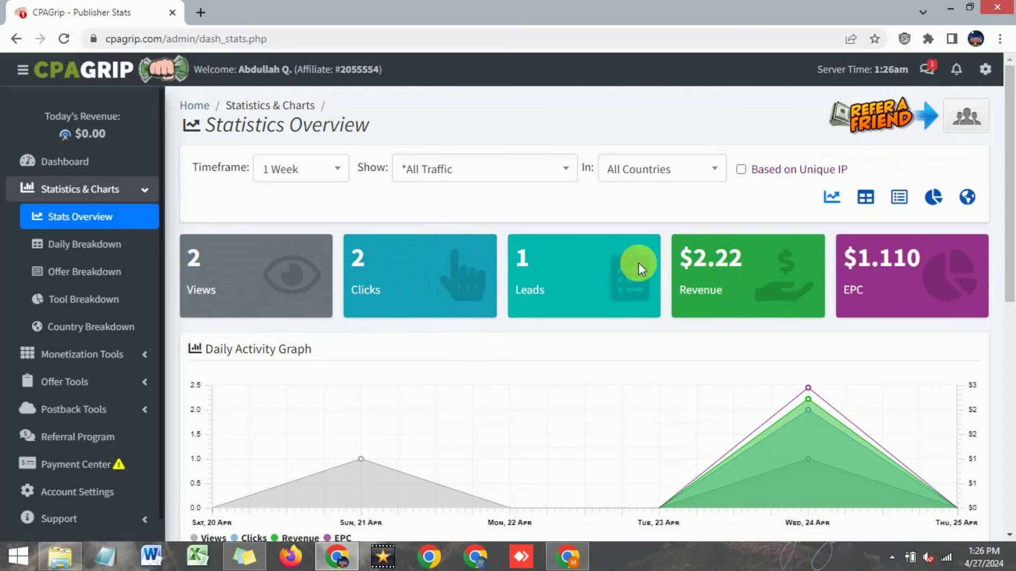
{"action": "scroll", "coordinate": [674, 253], "scroll_direction": "down", "scroll_amount": 1}
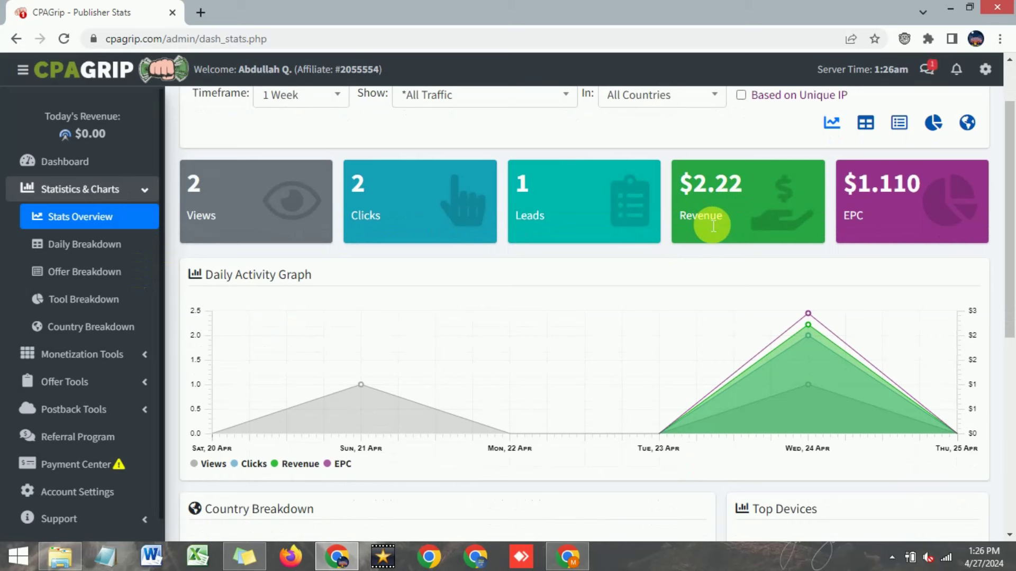
{"action": "scroll", "coordinate": [597, 285], "scroll_direction": "up", "scroll_amount": 1}
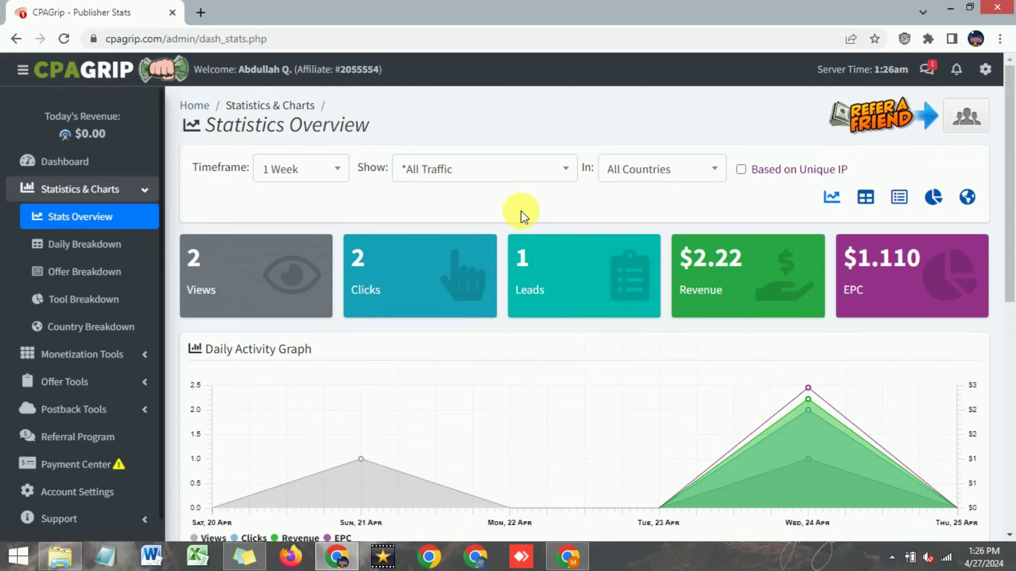
{"action": "key", "text": "alt+Tab"}
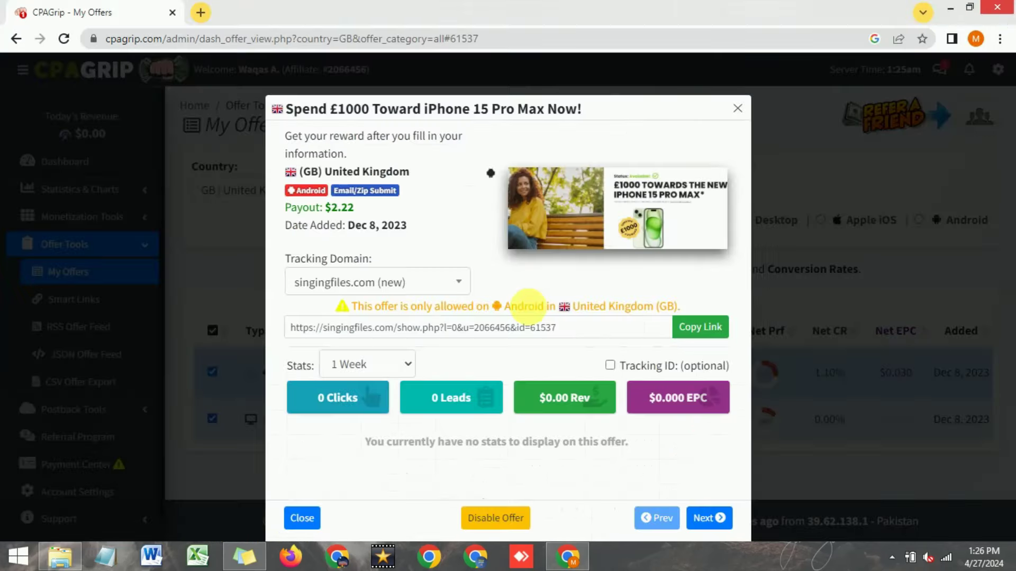
Step: Open the Money Maker site in a new tab and switch over to it
{"action": "left_click", "coordinate": [452, 173]}
{"action": "left_click", "coordinate": [141, 12]}
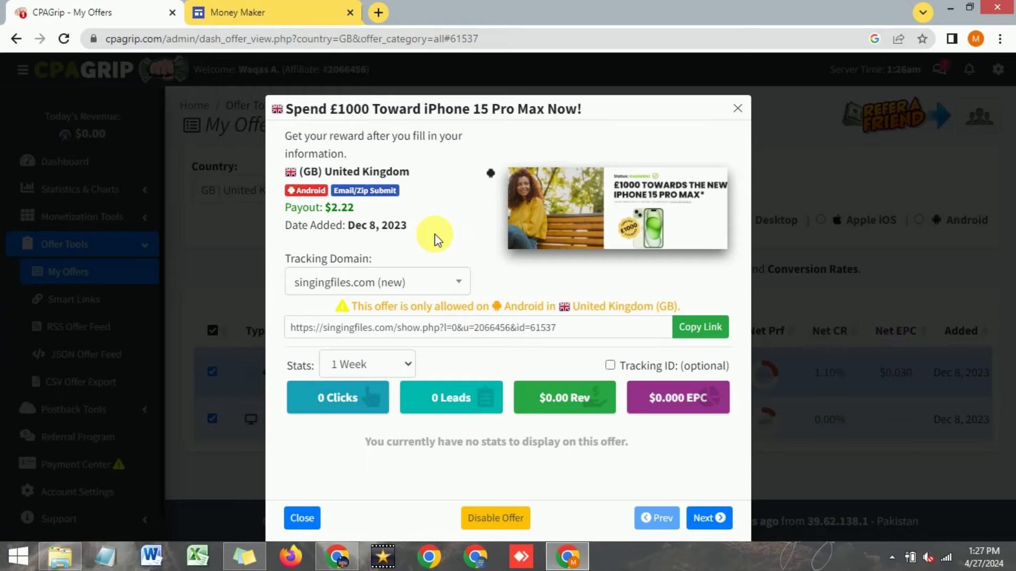
{"action": "left_click", "coordinate": [274, 11]}
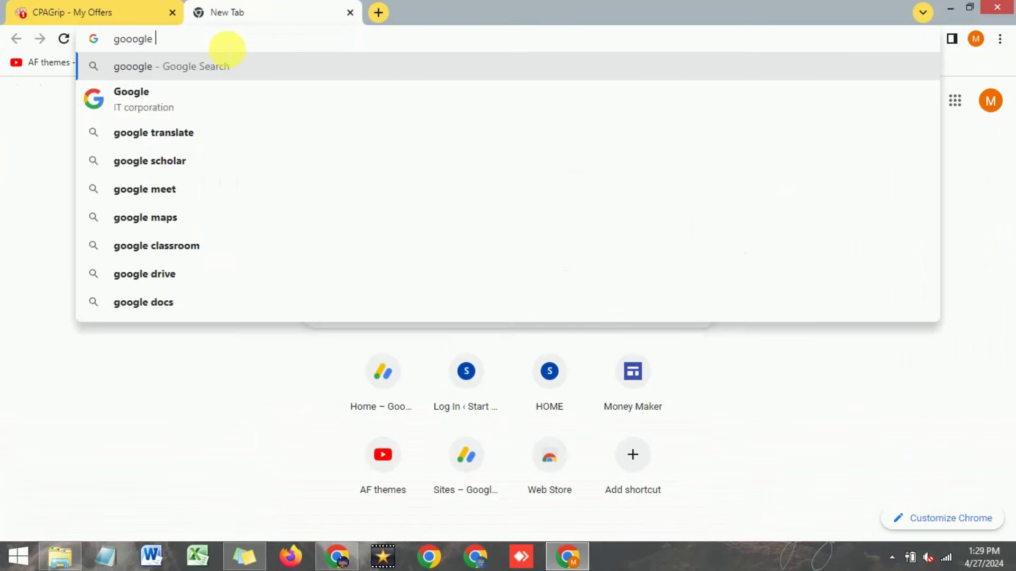
Step: Search Google for 'sites' and open the Google Sites result
{"action": "type", "text": "sites"}
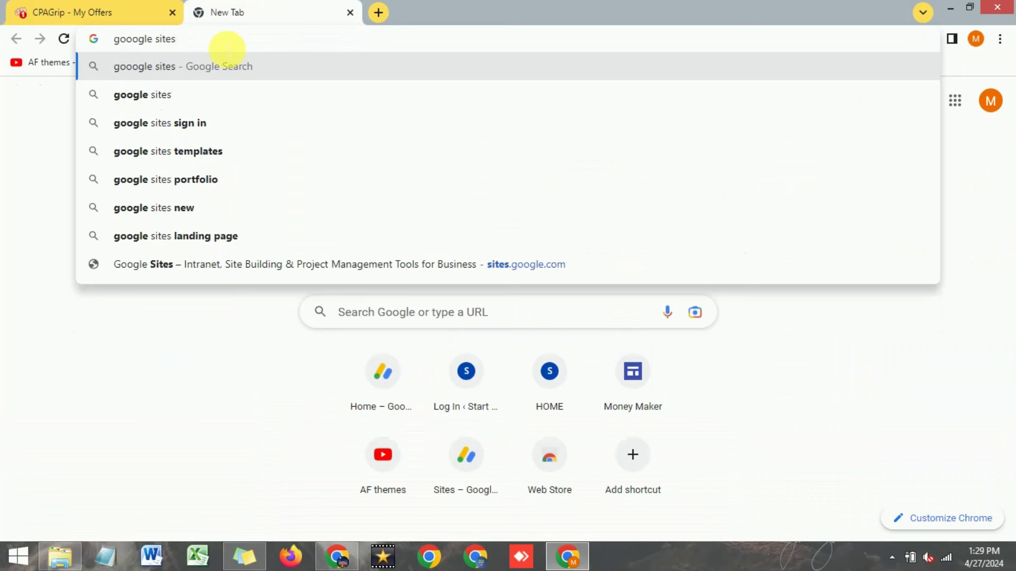
{"action": "key", "text": "Return"}
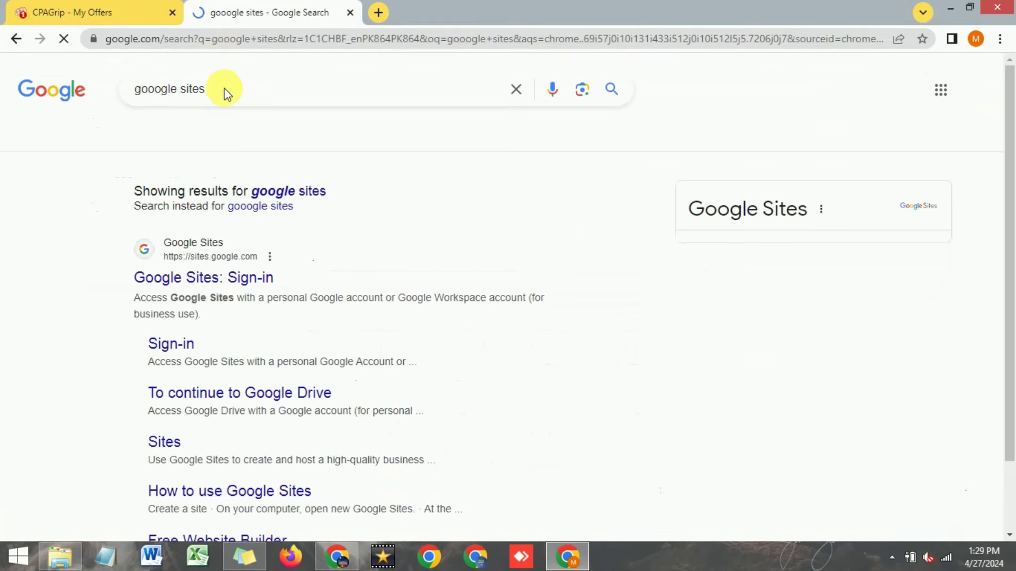
{"action": "left_click", "coordinate": [209, 287]}
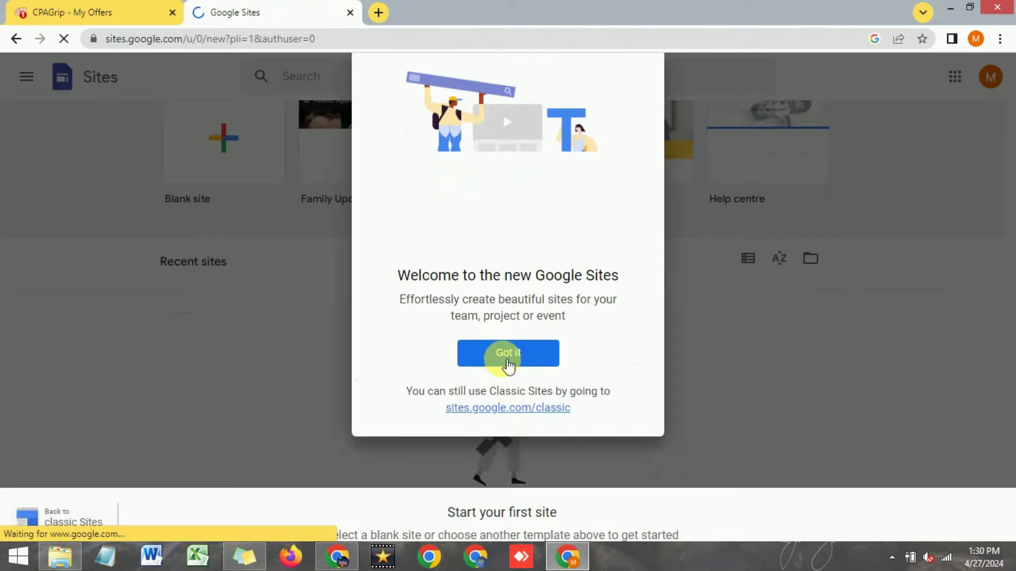
Step: Dismiss the welcome, create a Blank site, and close the content tour and template snackbar
{"action": "left_click", "coordinate": [507, 362]}
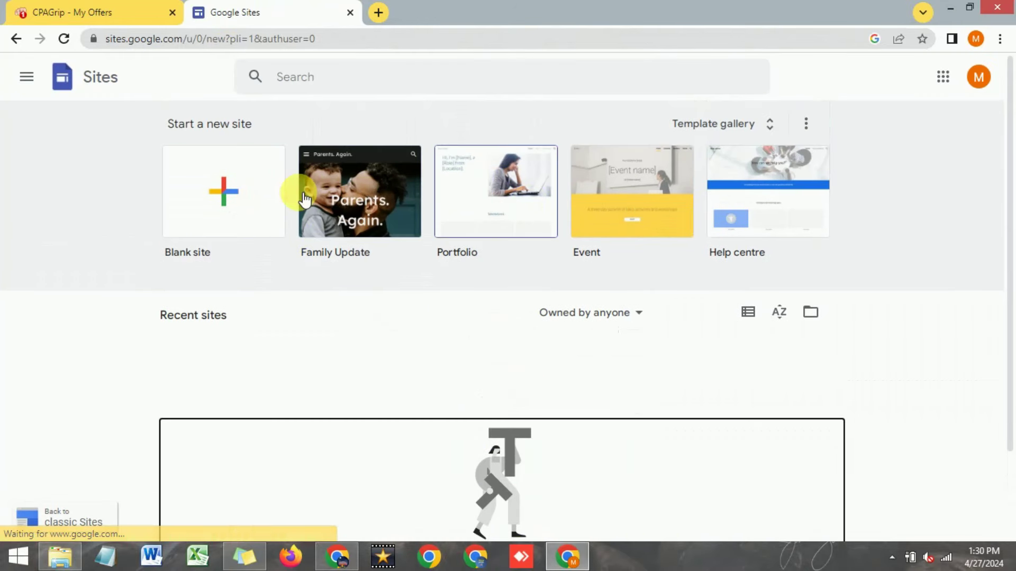
{"action": "left_click", "coordinate": [222, 198]}
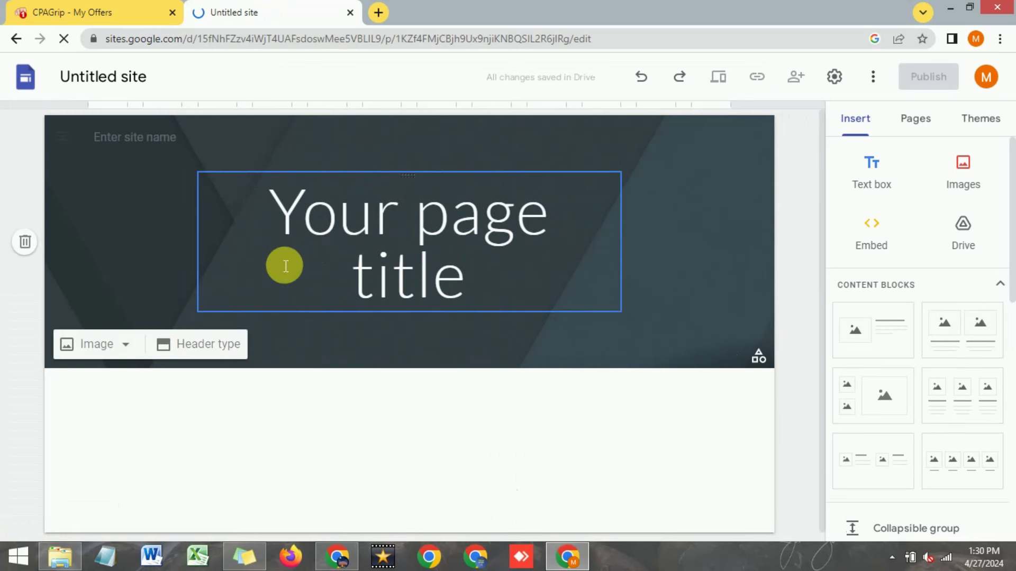
{"action": "left_click", "coordinate": [285, 266]}
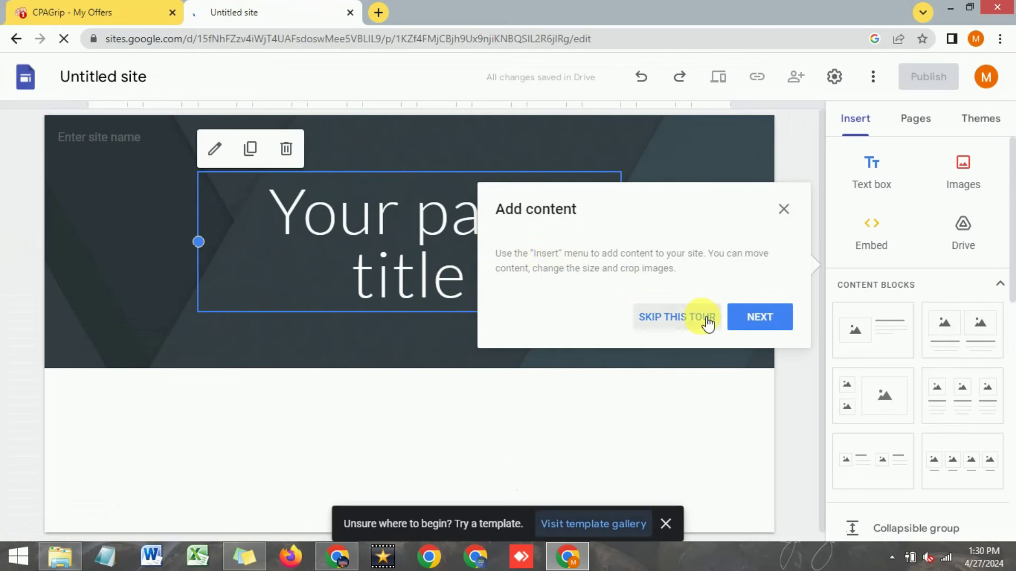
{"action": "left_click", "coordinate": [783, 209]}
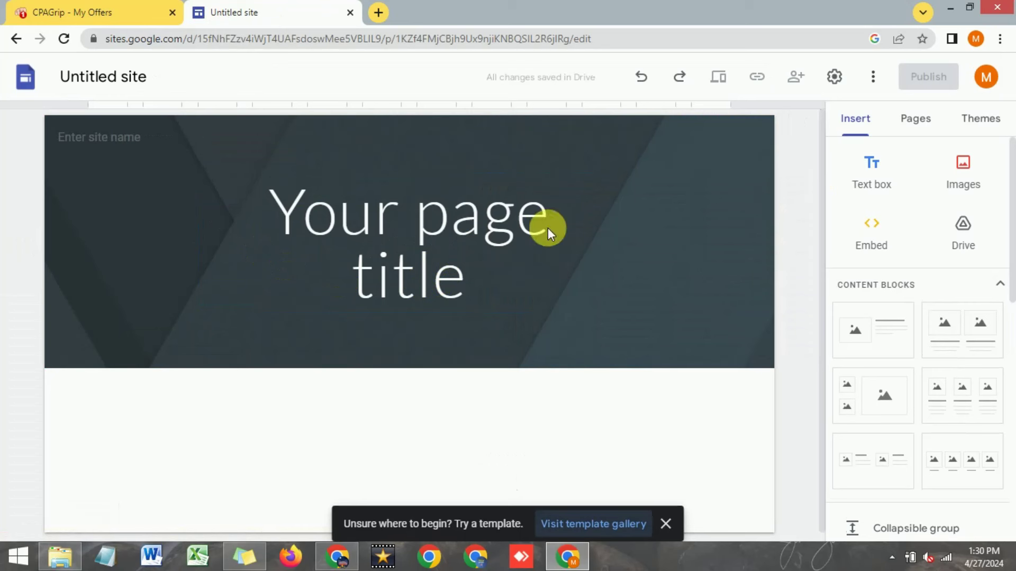
{"action": "scroll", "coordinate": [608, 397], "scroll_direction": "down", "scroll_amount": 1}
{"action": "left_click", "coordinate": [665, 523]}
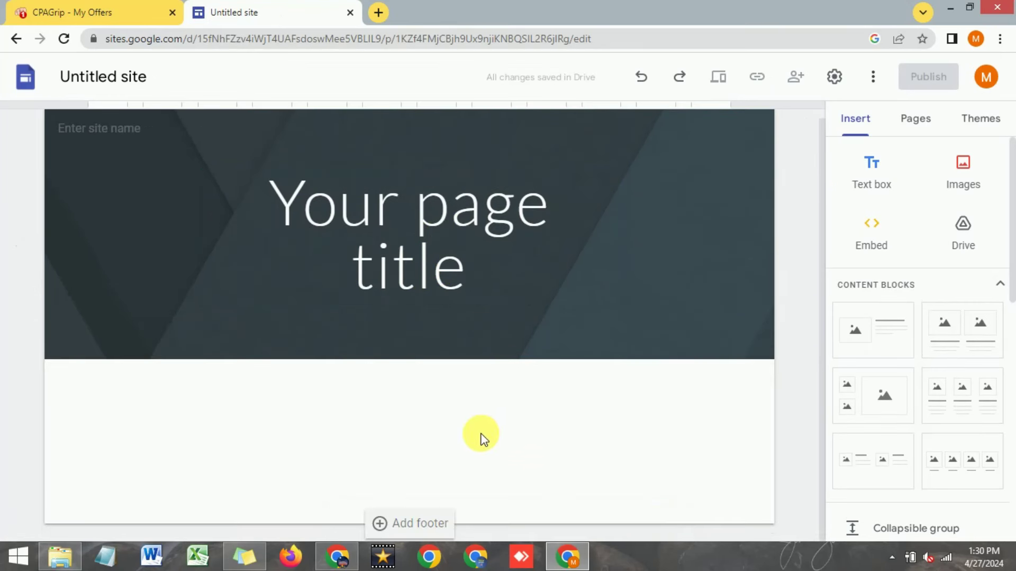
{"action": "scroll", "coordinate": [482, 439], "scroll_direction": "up", "scroll_amount": 1}
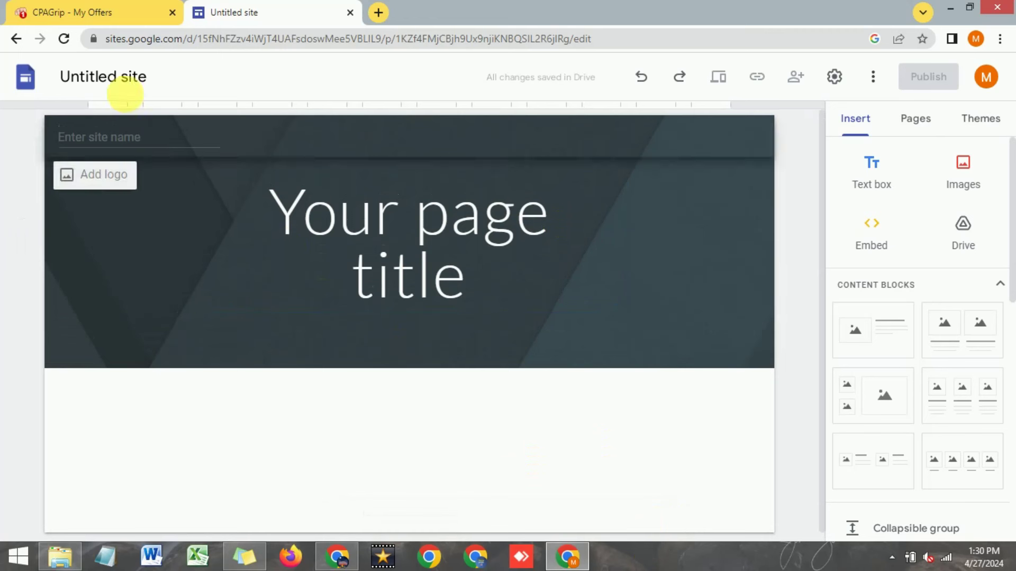
Step: Rename the site to 'Quick Money' and set the header site name to Quick Money
{"action": "left_click", "coordinate": [129, 82]}
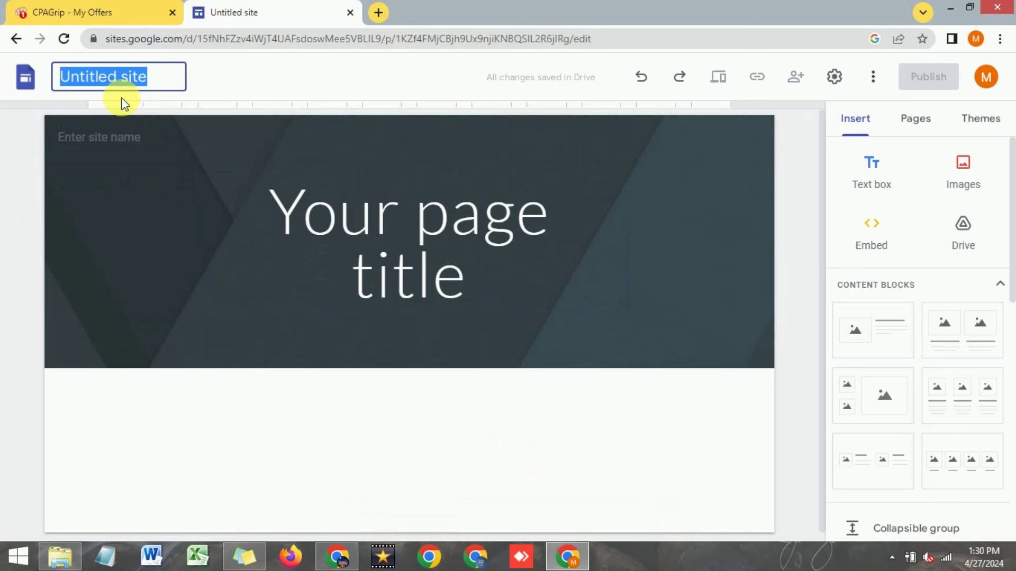
{"action": "type", "text": "Quick Money"}
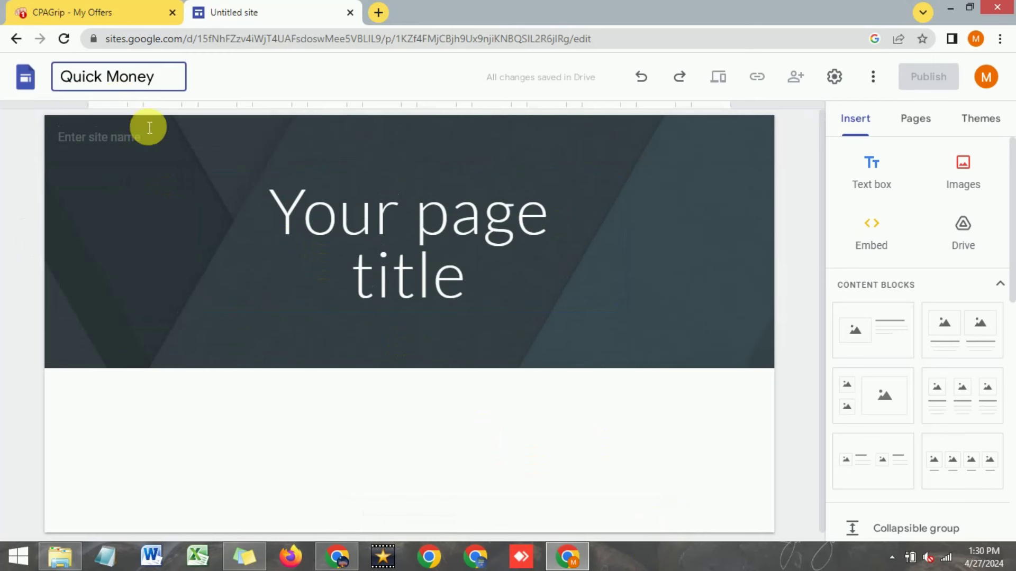
{"action": "triple_click", "coordinate": [174, 82]}
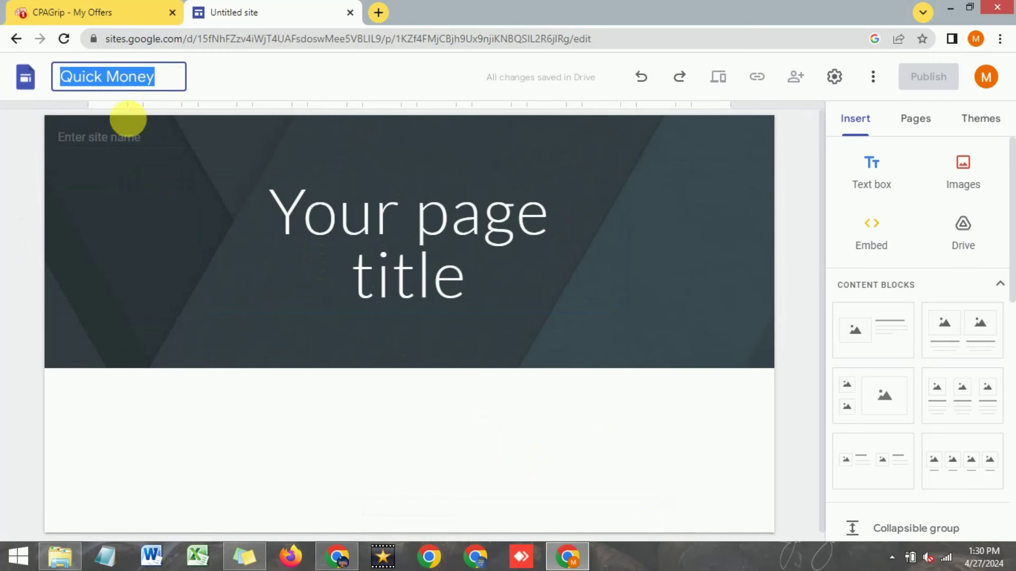
{"action": "left_click", "coordinate": [125, 135]}
{"action": "right_click", "coordinate": [117, 132]}
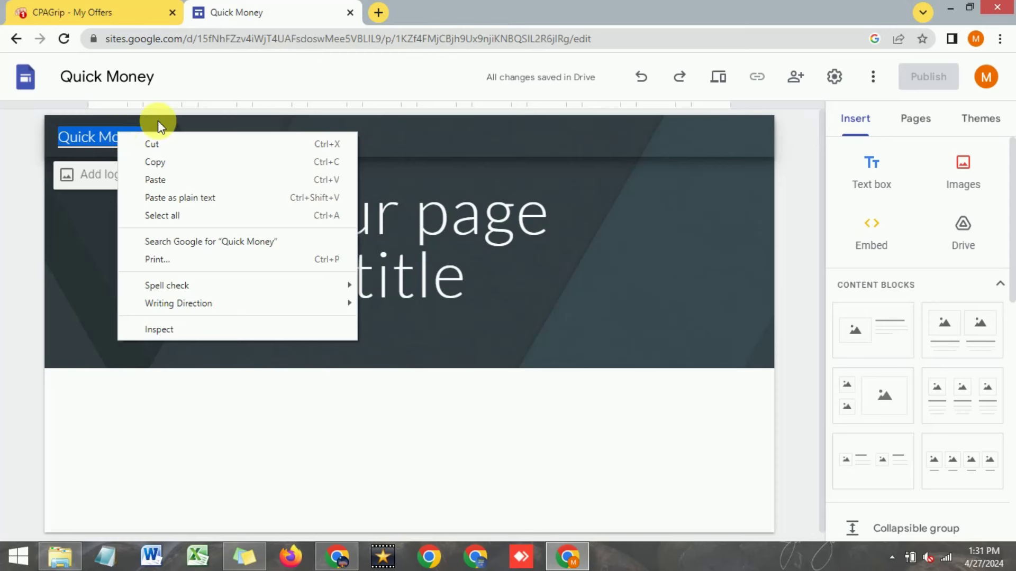
{"action": "left_click", "coordinate": [517, 220]}
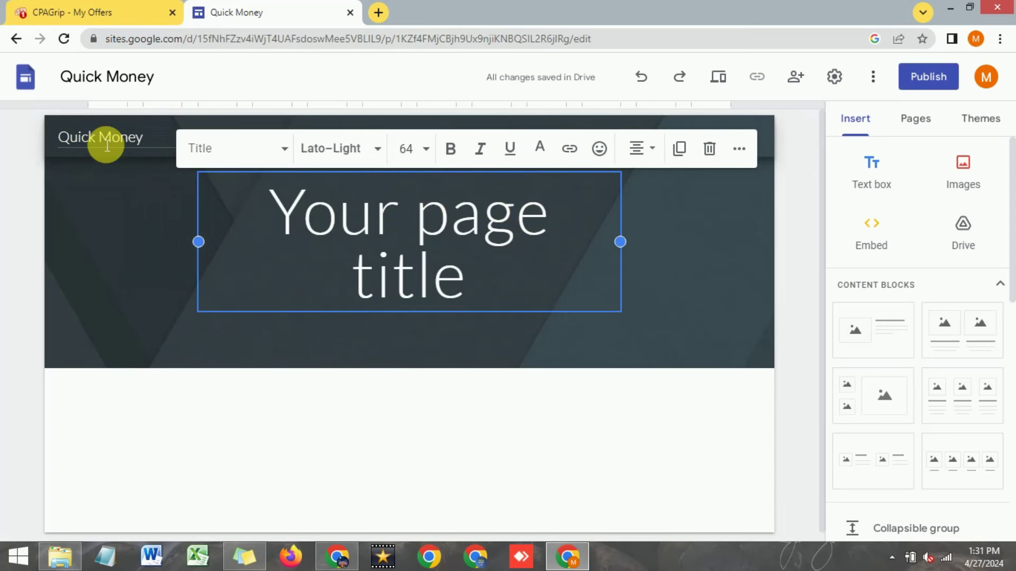
Step: Delete the placeholder 'Your page title' box from the header
{"action": "left_click", "coordinate": [93, 177]}
{"action": "left_click", "coordinate": [784, 201]}
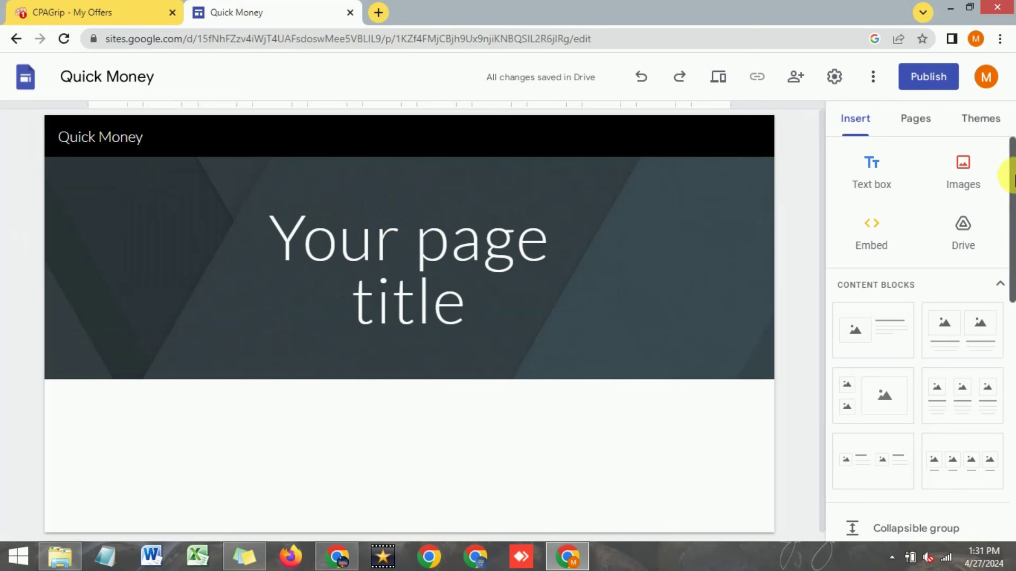
{"action": "left_click", "coordinate": [696, 295]}
{"action": "left_click", "coordinate": [503, 298]}
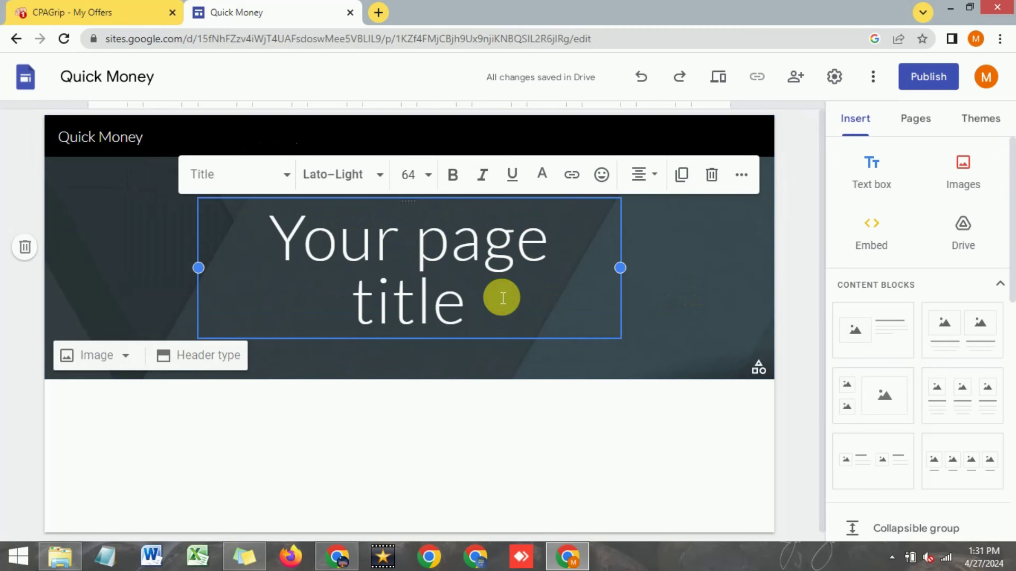
{"action": "right_click", "coordinate": [712, 176]}
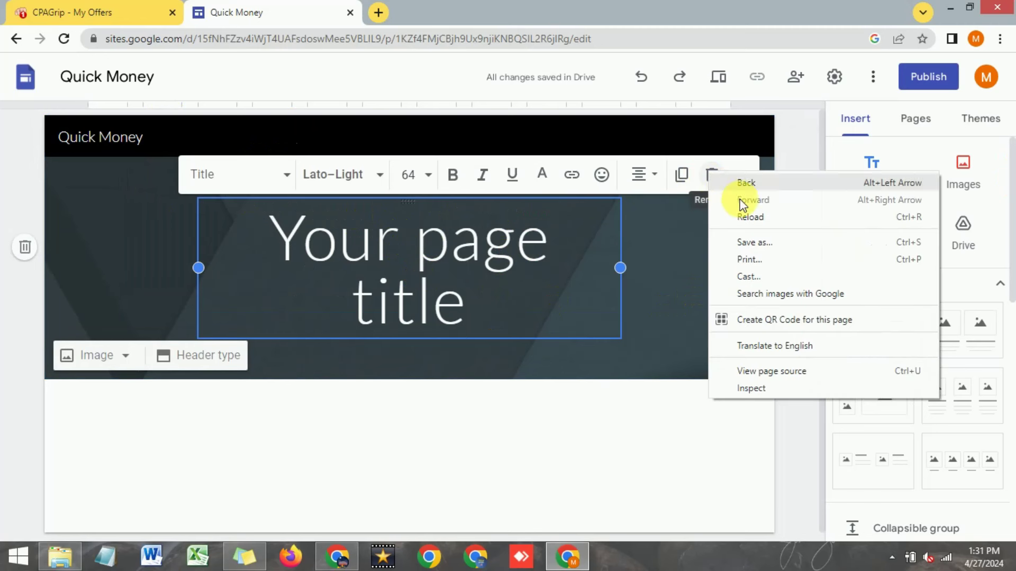
{"action": "left_click", "coordinate": [715, 180]}
{"action": "left_click", "coordinate": [712, 176]}
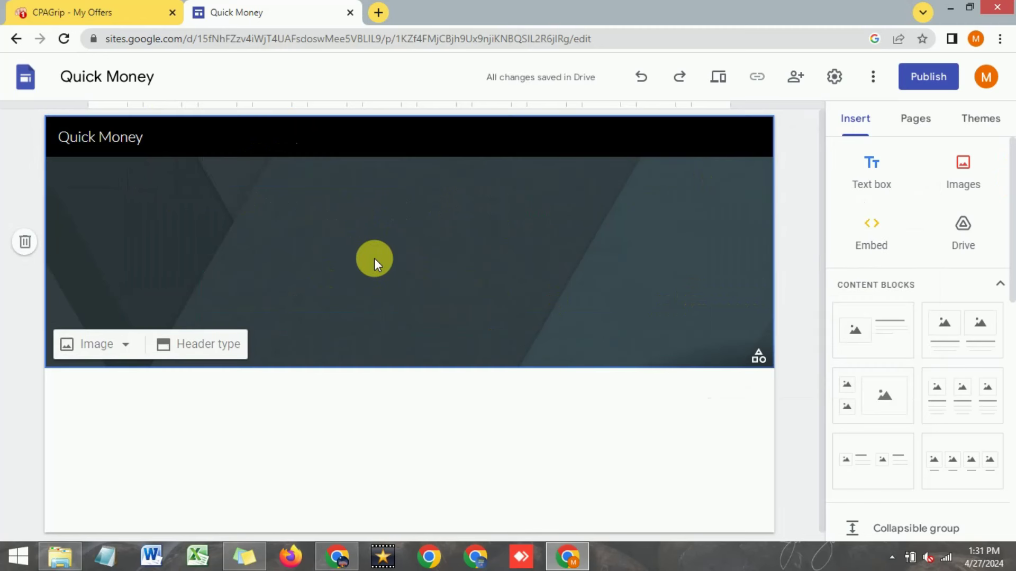
{"action": "left_click", "coordinate": [119, 16]}
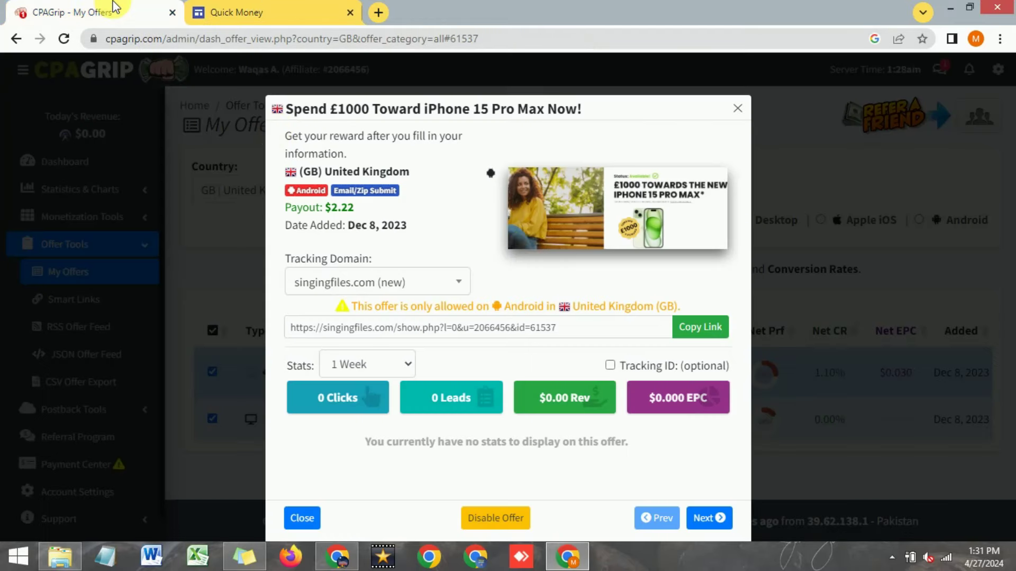
Step: Save the iPhone offer's promo image as a PNG, then return to the Quick Money editor
{"action": "right_click", "coordinate": [594, 212]}
{"action": "left_click", "coordinate": [547, 204]}
{"action": "right_click", "coordinate": [590, 200]}
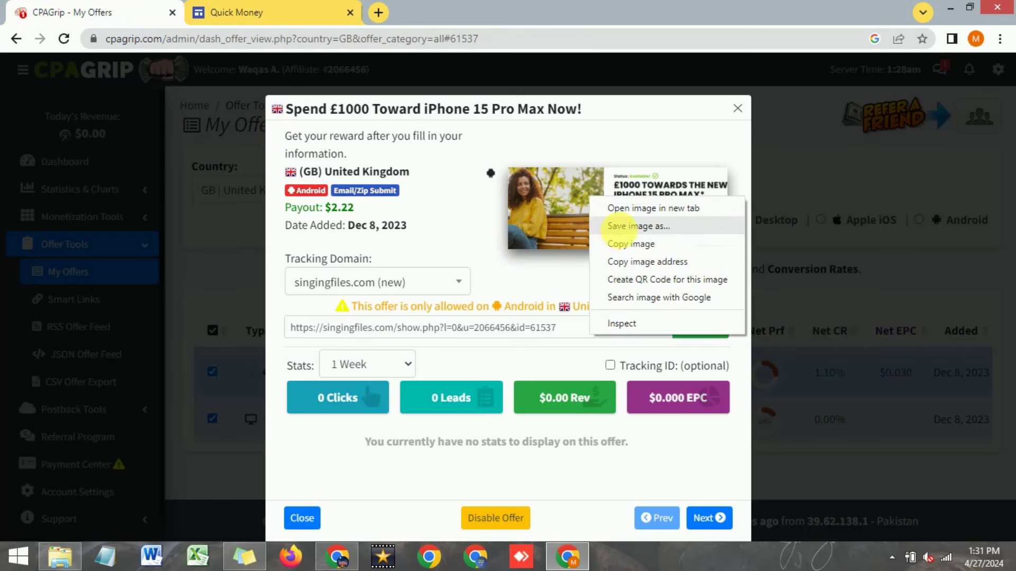
{"action": "left_click", "coordinate": [619, 226]}
{"action": "key", "text": "ctrl+Tab"}
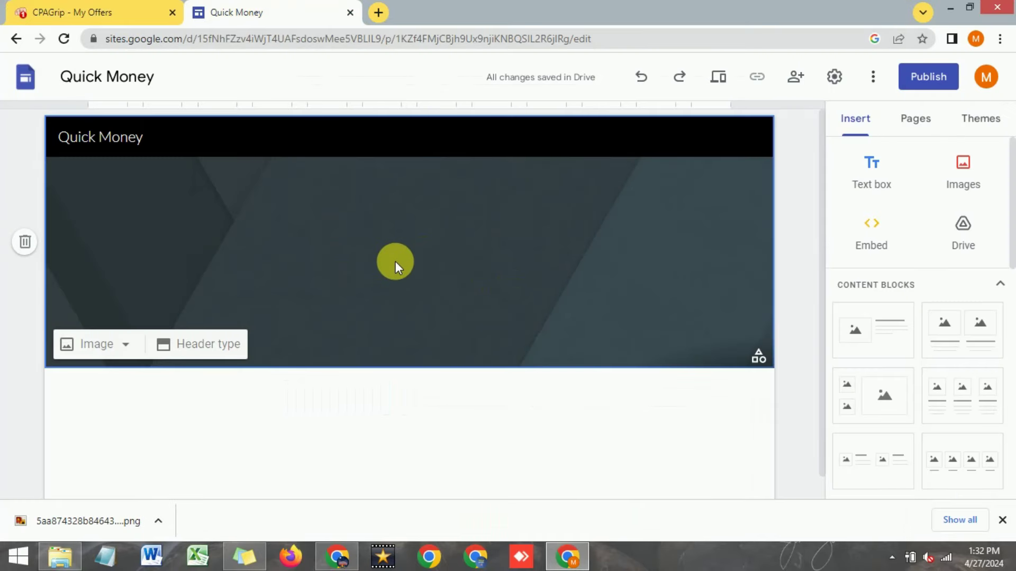
Step: Set the header background to the first Google Images result for 'white background'
{"action": "double_click", "coordinate": [334, 245]}
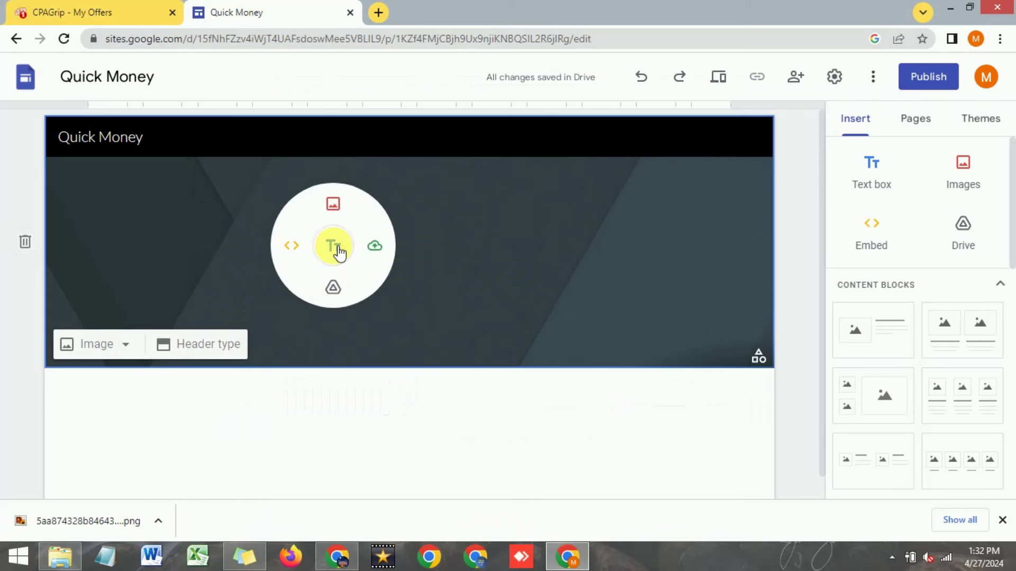
{"action": "left_click", "coordinate": [127, 348]}
{"action": "left_click", "coordinate": [106, 424]}
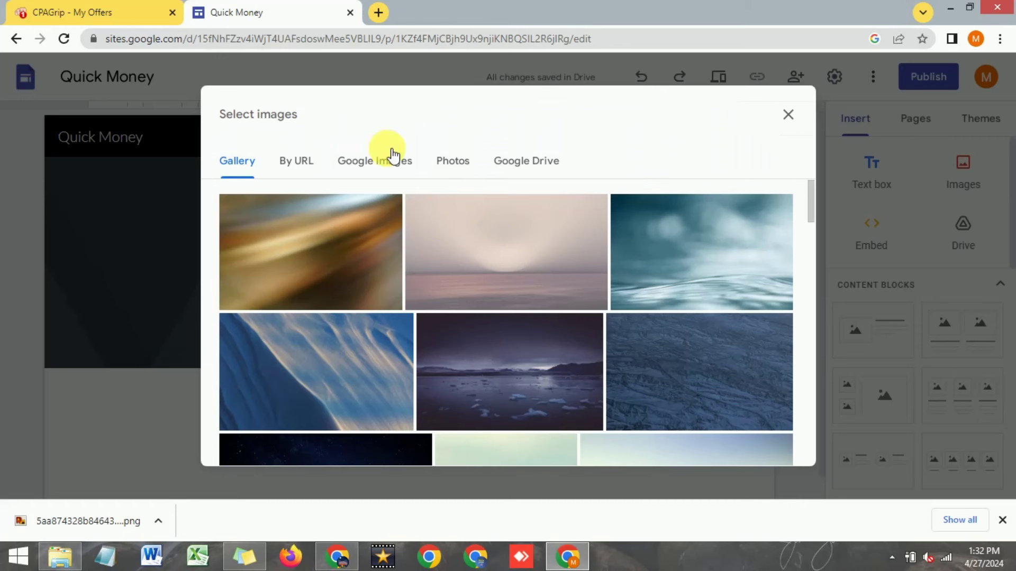
{"action": "left_click", "coordinate": [365, 161]}
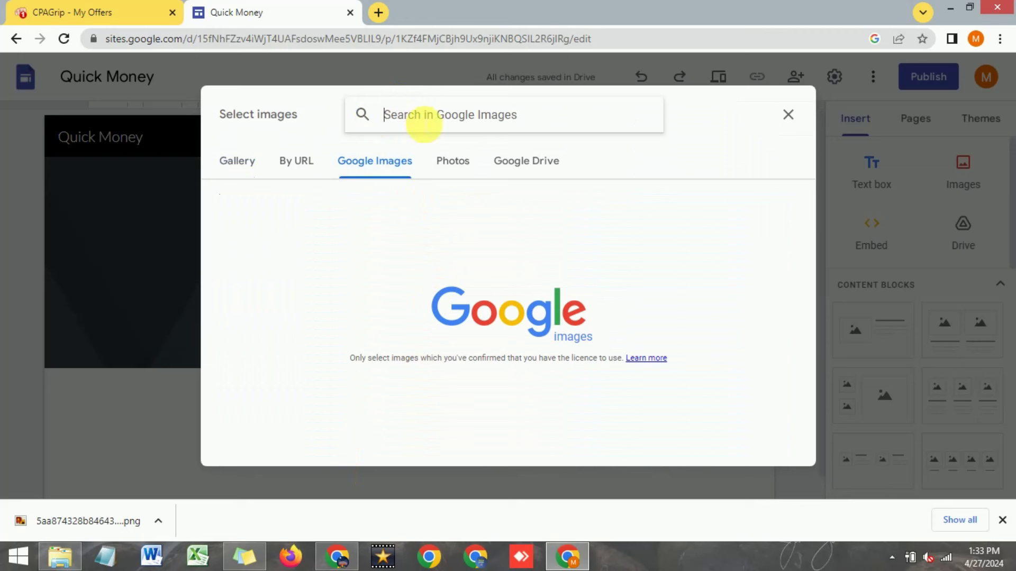
{"action": "type", "text": "whte"}
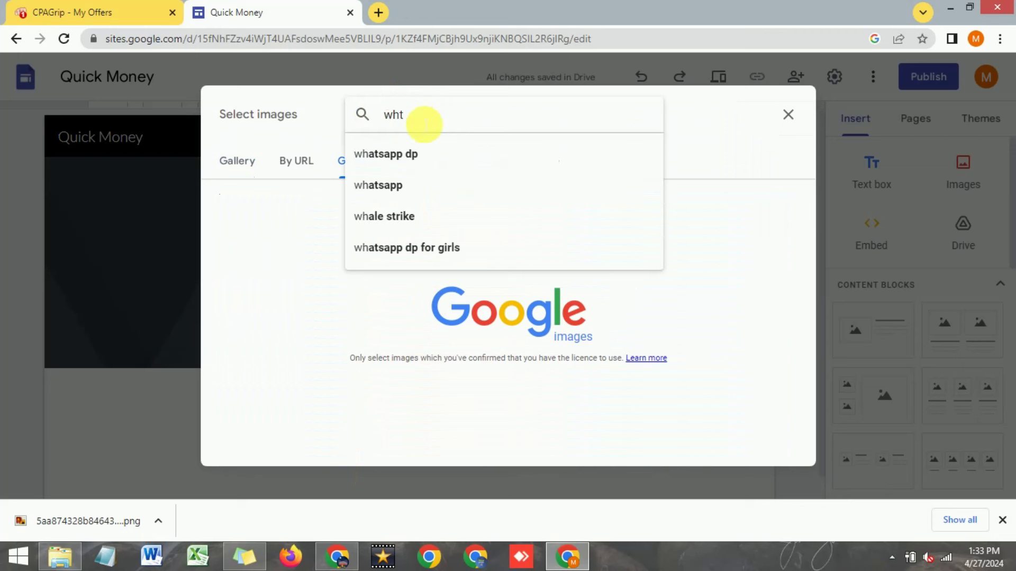
{"action": "key", "text": "BackSpace"}
{"action": "key", "text": "BackSpace"}
{"action": "key", "text": "BackSpace"}
{"action": "type", "text": "white bac"}
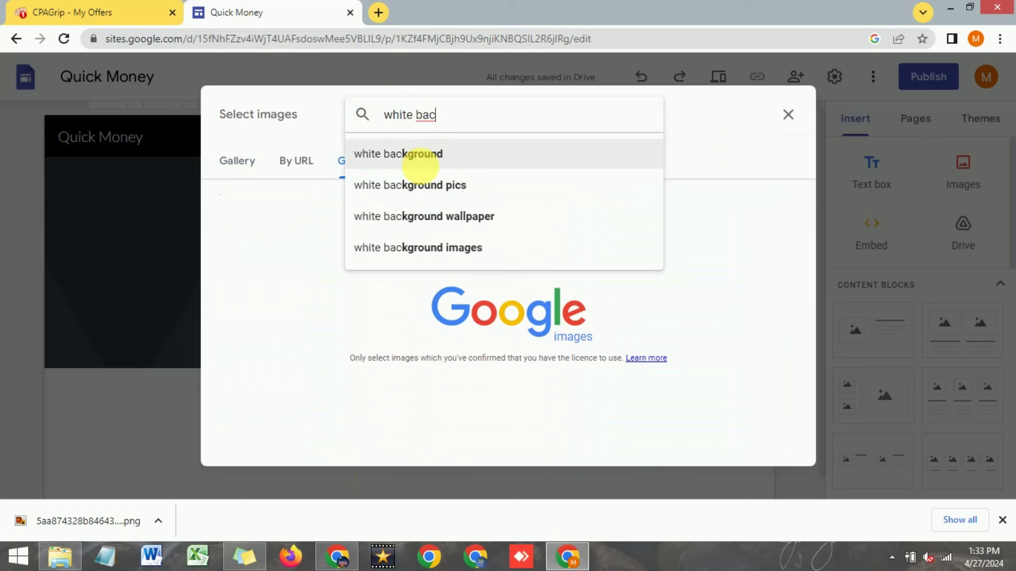
{"action": "left_click", "coordinate": [420, 158]}
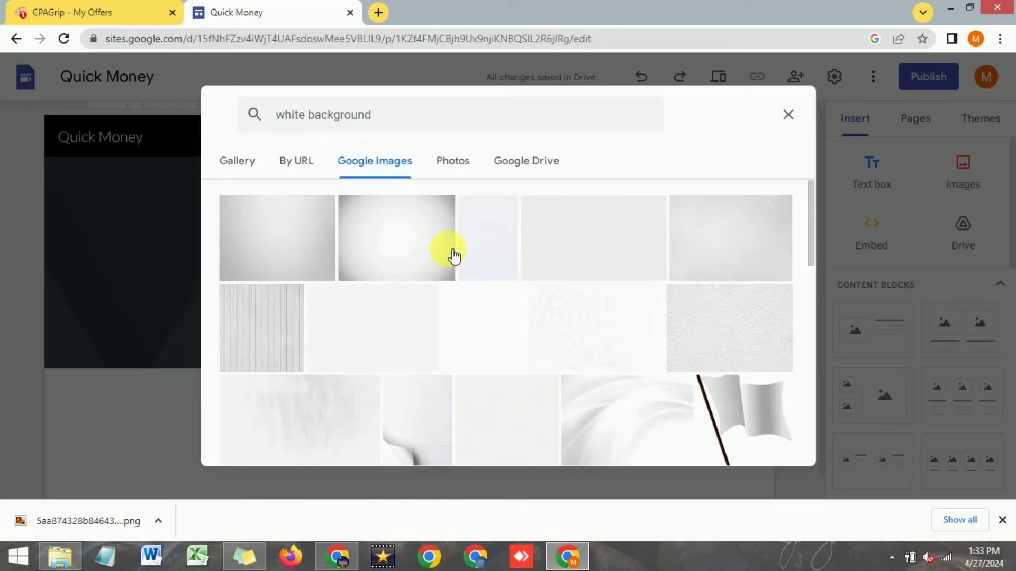
{"action": "left_click", "coordinate": [277, 238]}
{"action": "left_click", "coordinate": [776, 442]}
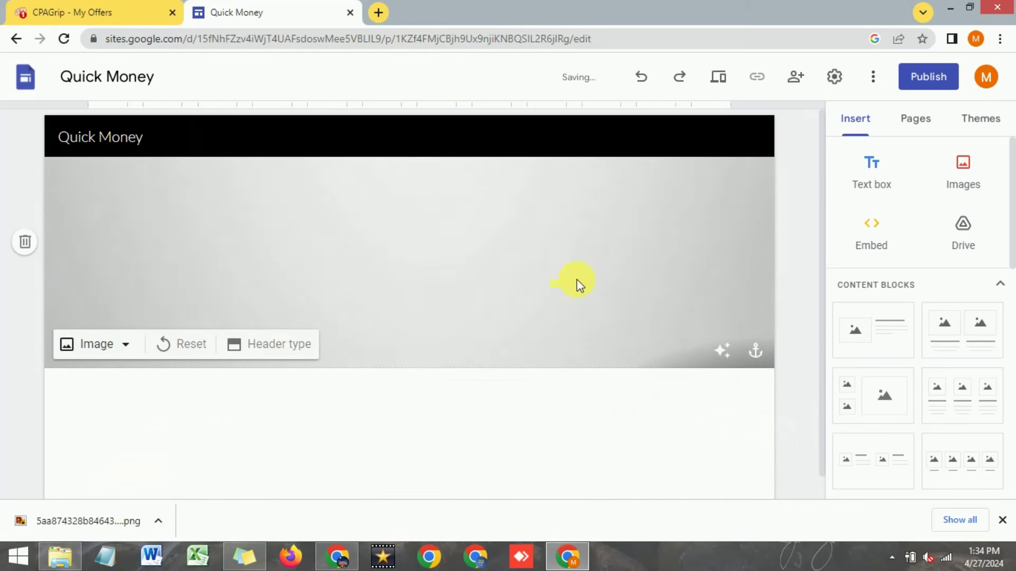
{"action": "left_click", "coordinate": [119, 11]}
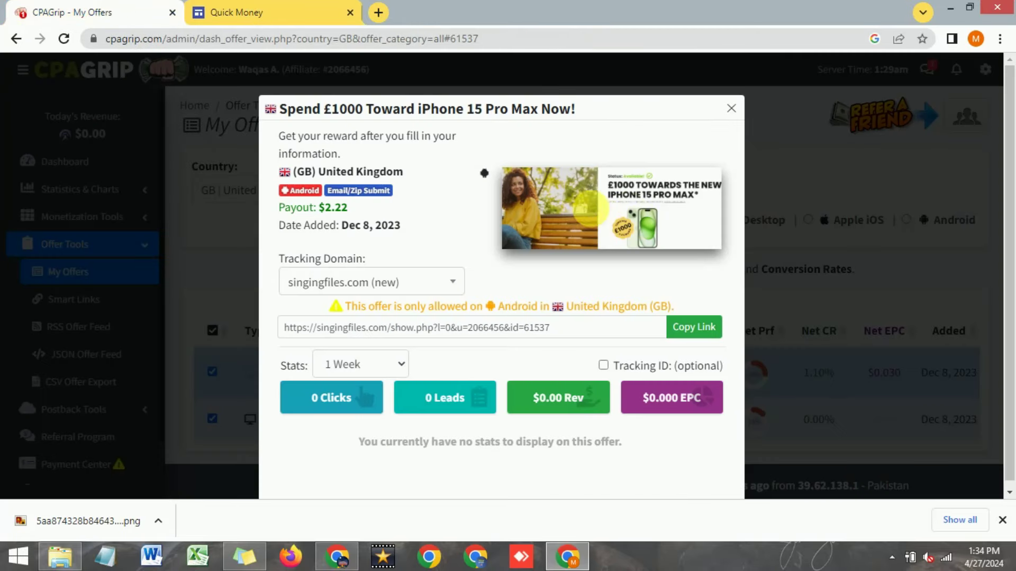
Step: Back in the Quick Money editor, start an image carousel and open its empty Insert images dialog
{"action": "left_click", "coordinate": [267, 12]}
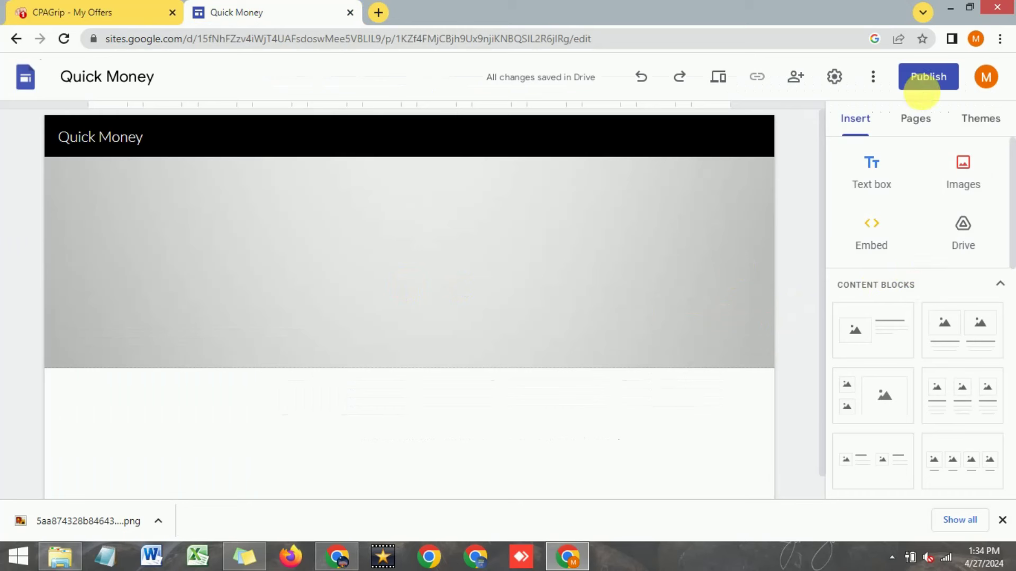
{"action": "scroll", "coordinate": [915, 263], "scroll_direction": "down", "scroll_amount": 5}
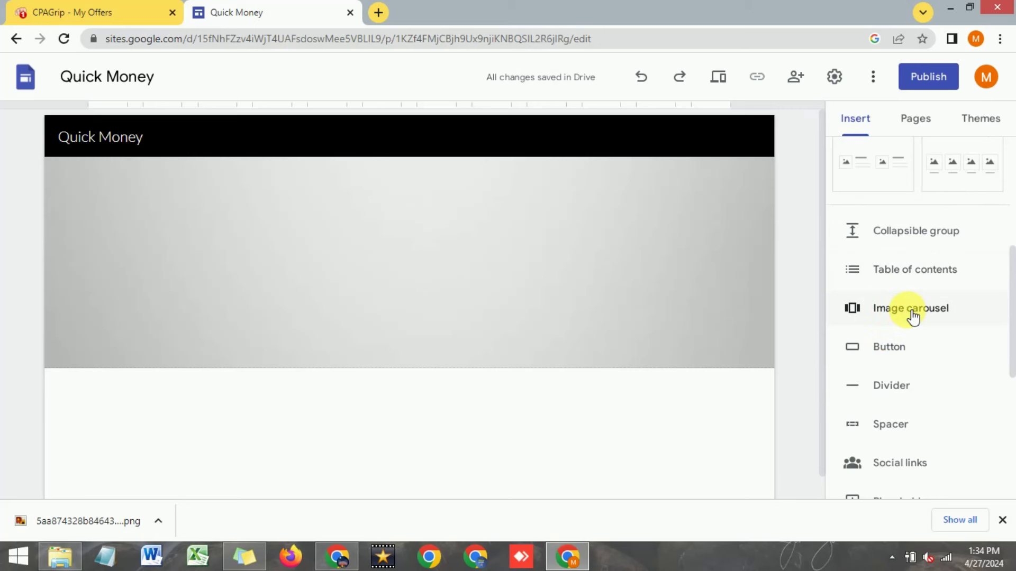
{"action": "mouse_move", "coordinate": [434, 350]}
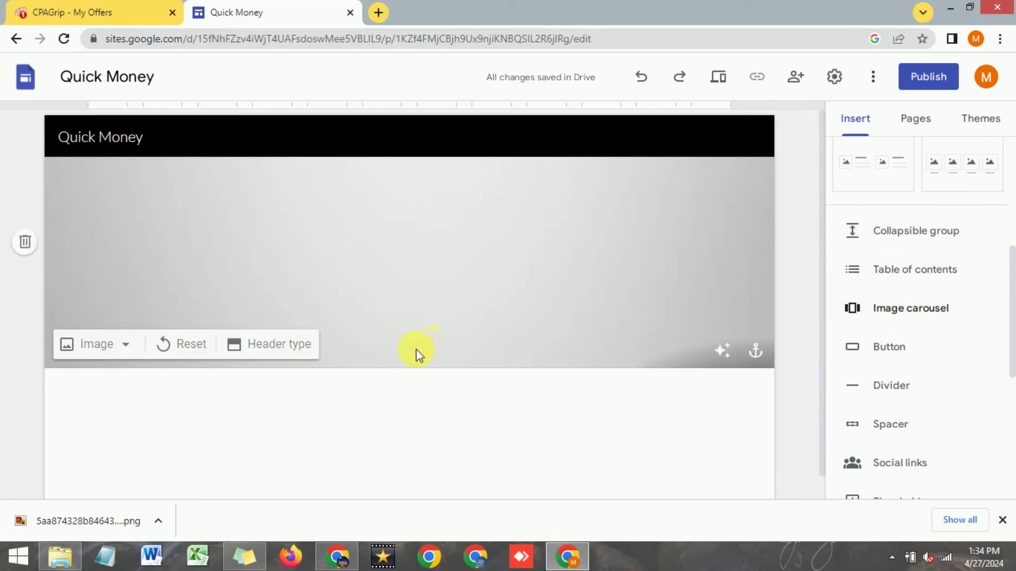
{"action": "left_click", "coordinate": [896, 308]}
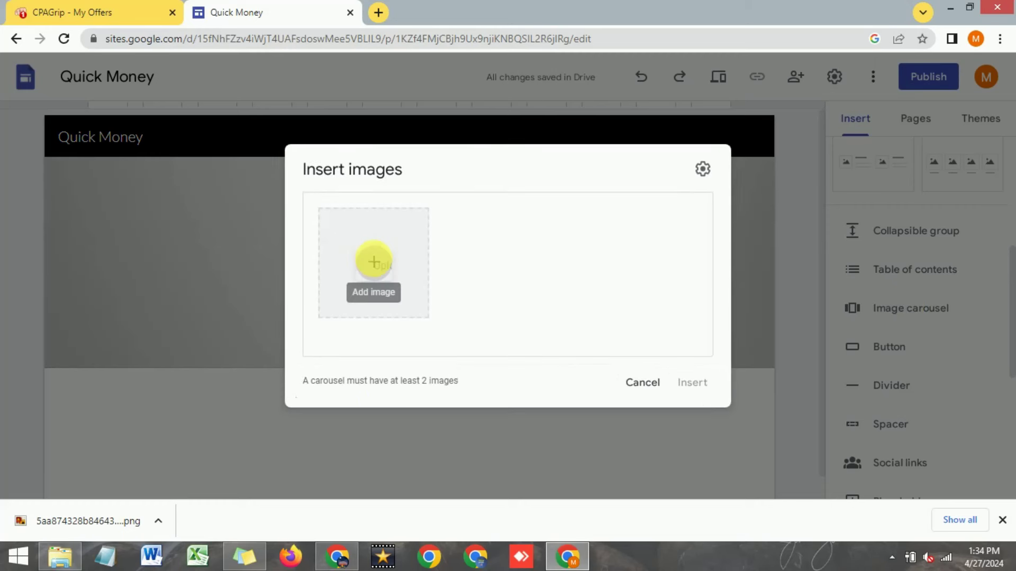
{"action": "left_click", "coordinate": [378, 263]}
Step: Upload the £1000 iPhone 15 offer banner and download (1) from the Desktop into the carousel
{"action": "left_click", "coordinate": [402, 288]}
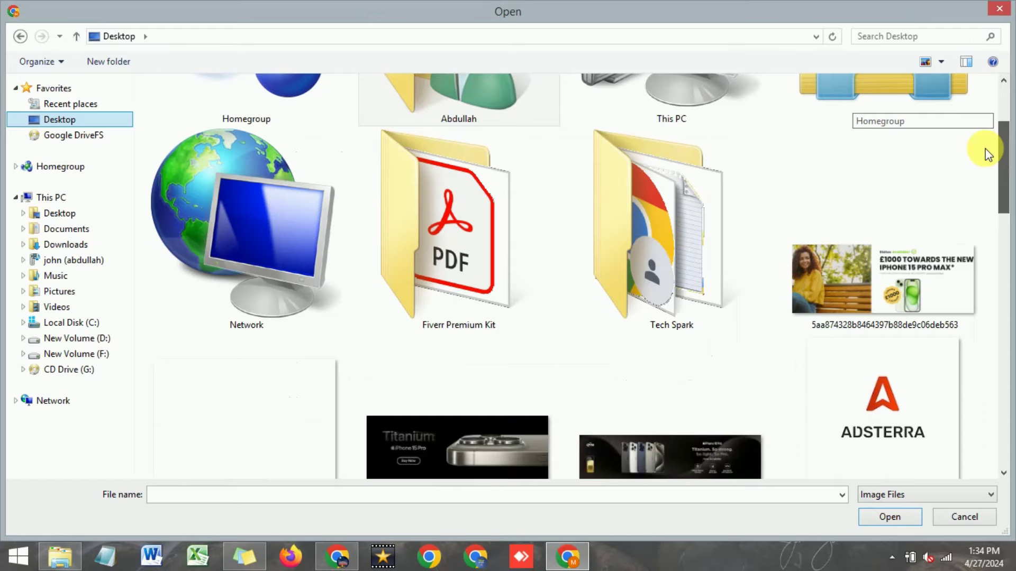
{"action": "scroll", "coordinate": [989, 153], "scroll_direction": "down", "scroll_amount": 2}
{"action": "left_click", "coordinate": [911, 249]}
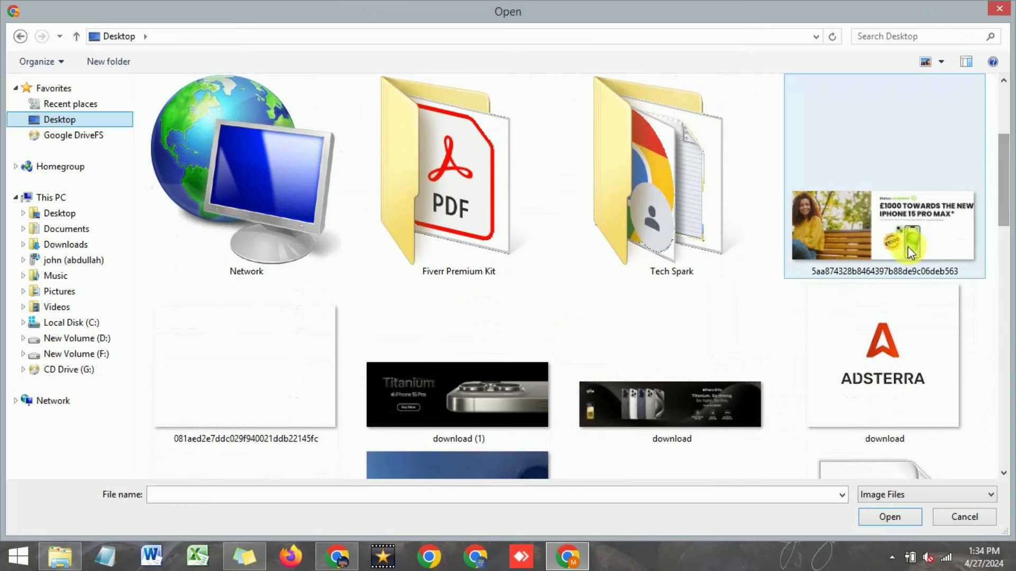
{"action": "left_click", "coordinate": [905, 252]}
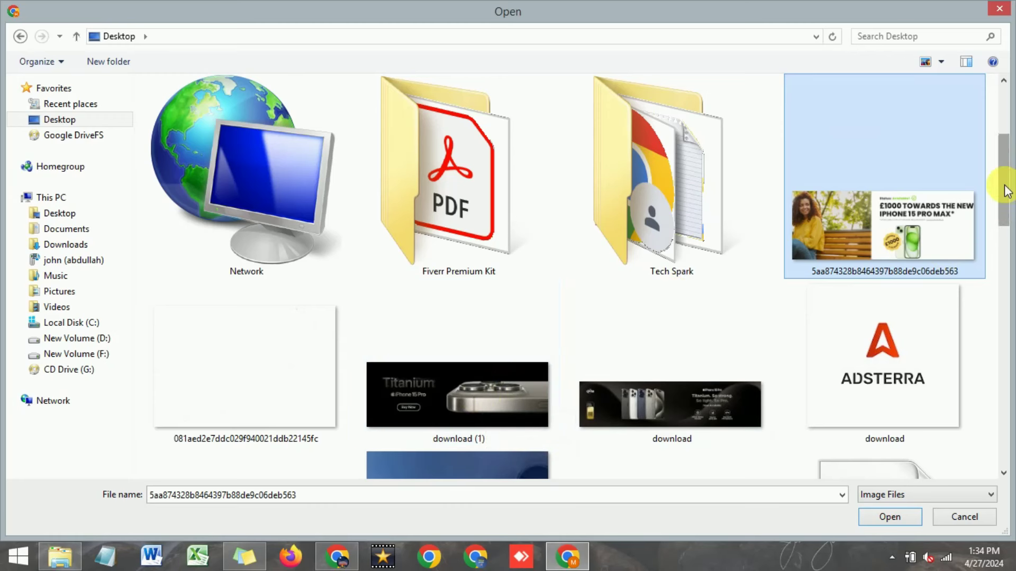
{"action": "mouse_move", "coordinate": [1003, 188]}
{"action": "left_mouse_down"}
{"action": "mouse_move", "coordinate": [1004, 234]}
{"action": "mouse_move", "coordinate": [1004, 198]}
{"action": "left_mouse_up"}
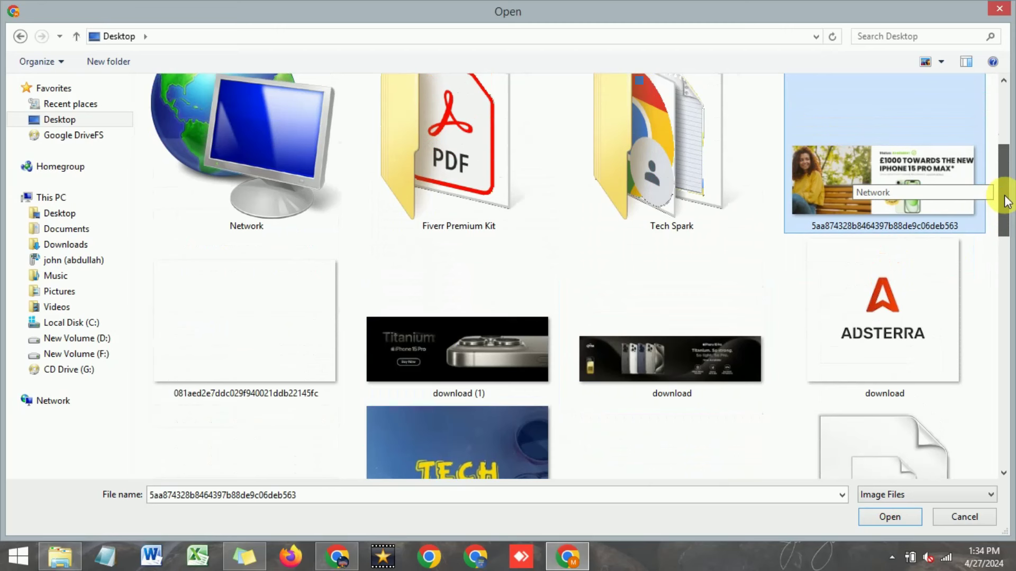
{"action": "left_click", "coordinate": [485, 370], "text": "ctrl"}
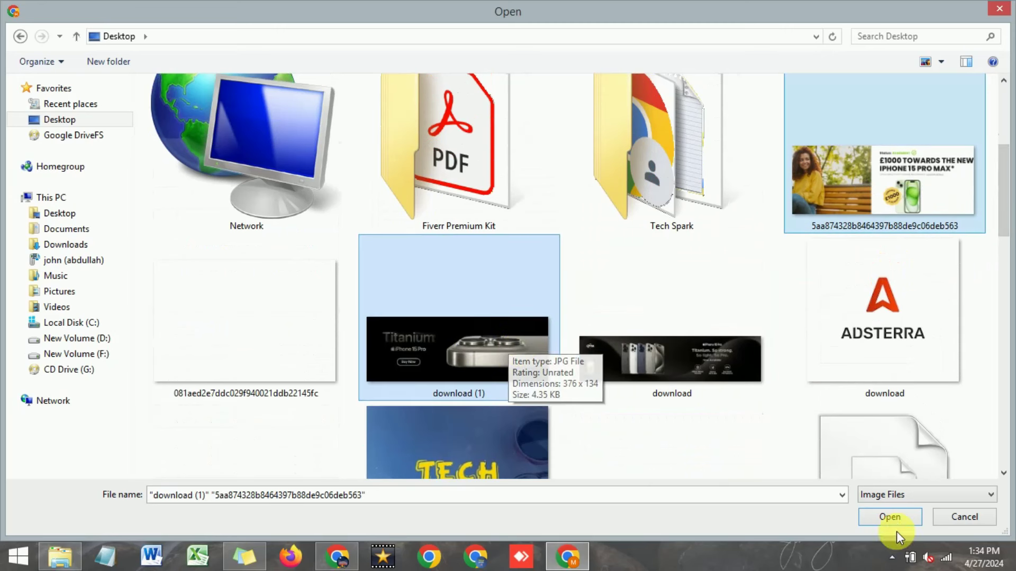
{"action": "left_click", "coordinate": [889, 516]}
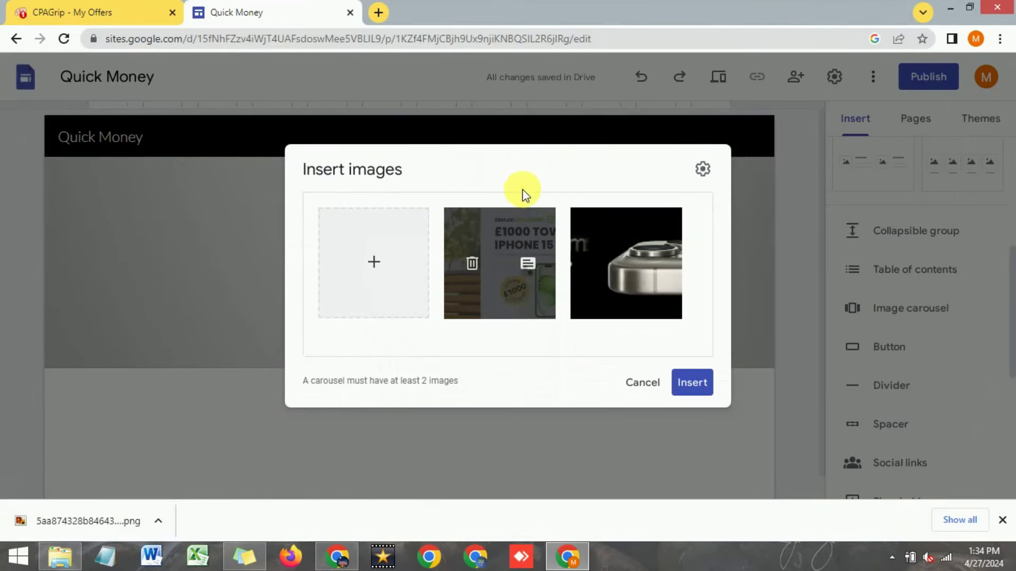
Step: Insert the two-image carousel and drag it up into the page header section
{"action": "left_click", "coordinate": [702, 169]}
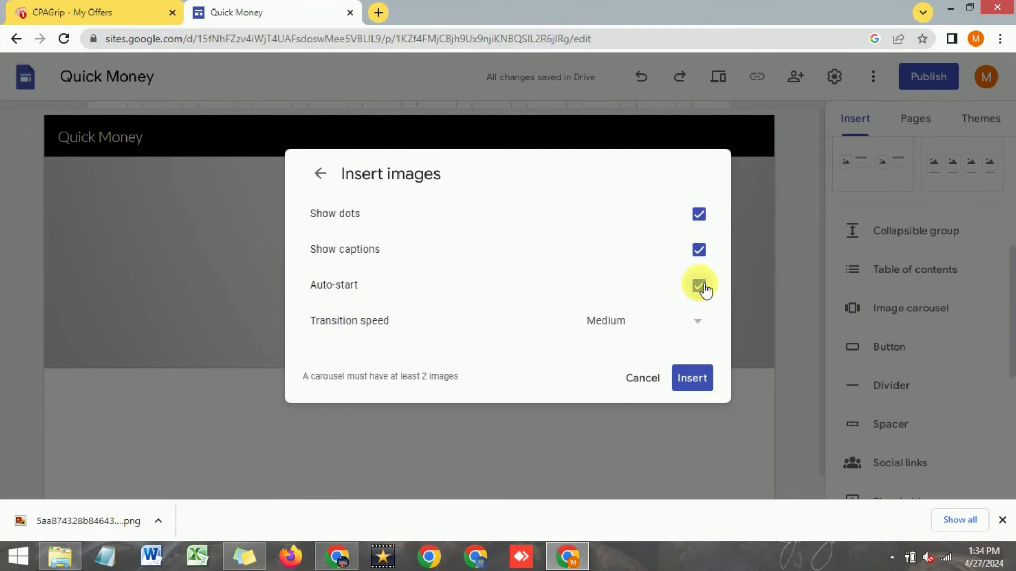
{"action": "left_click", "coordinate": [693, 390]}
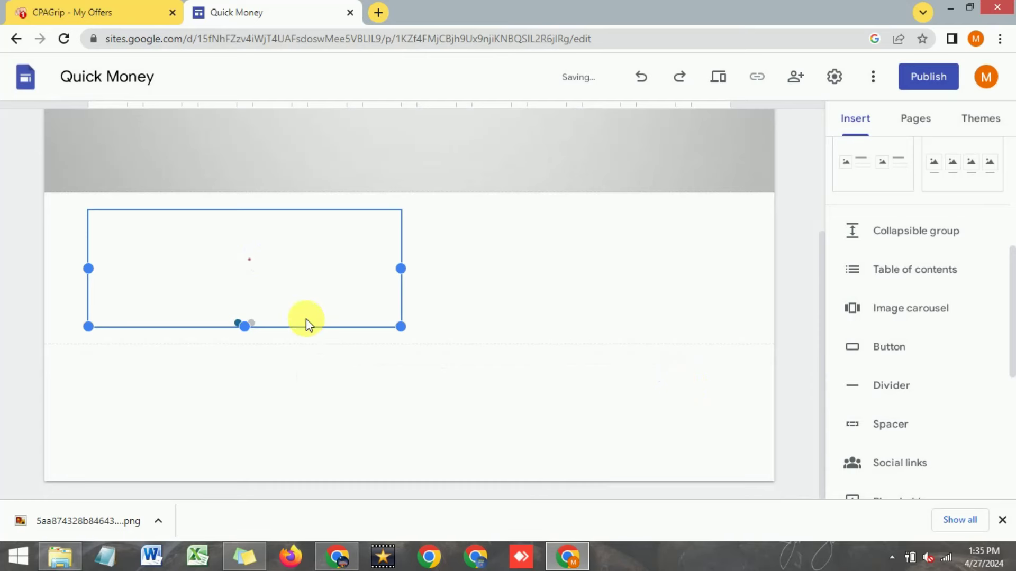
{"action": "scroll", "coordinate": [302, 327], "scroll_direction": "up", "scroll_amount": 3}
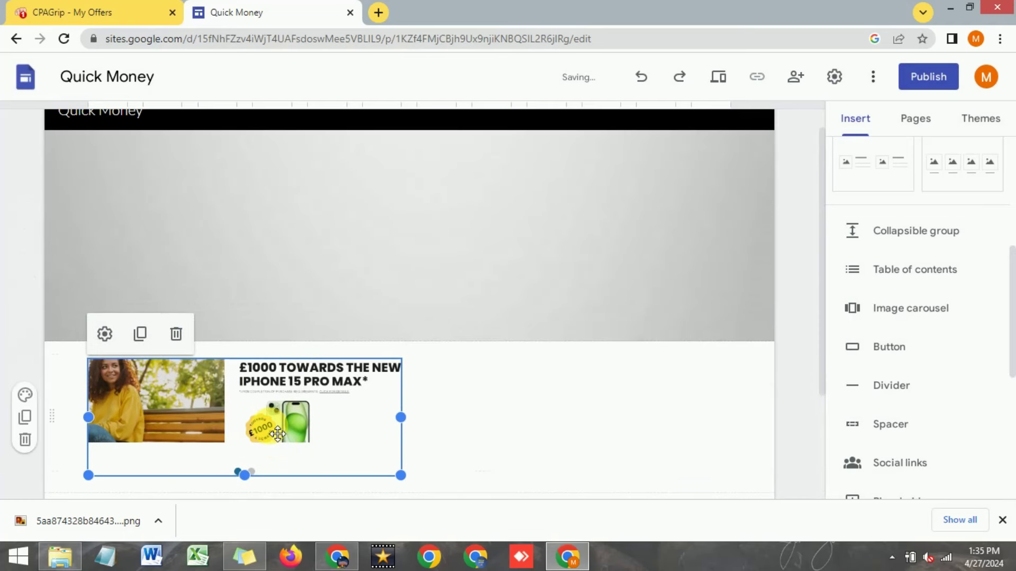
{"action": "left_click_drag", "start_coordinate": [279, 427], "coordinate": [446, 250]}
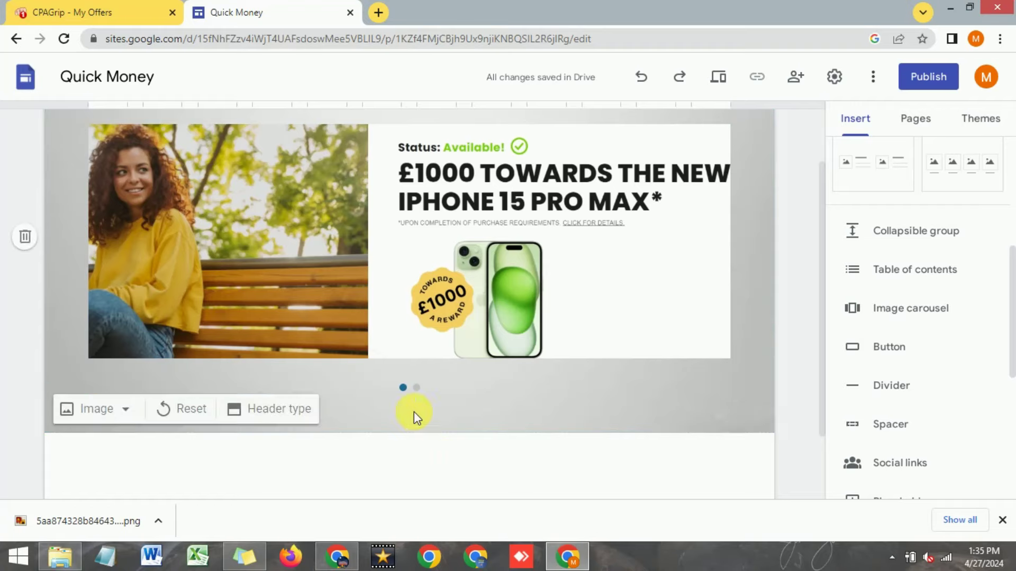
Step: Check the CPAGrip offer details, then open quick-insert options below the carousel
{"action": "scroll", "coordinate": [412, 411], "scroll_direction": "up", "scroll_amount": 2}
{"action": "scroll", "coordinate": [365, 211], "scroll_direction": "down", "scroll_amount": 2}
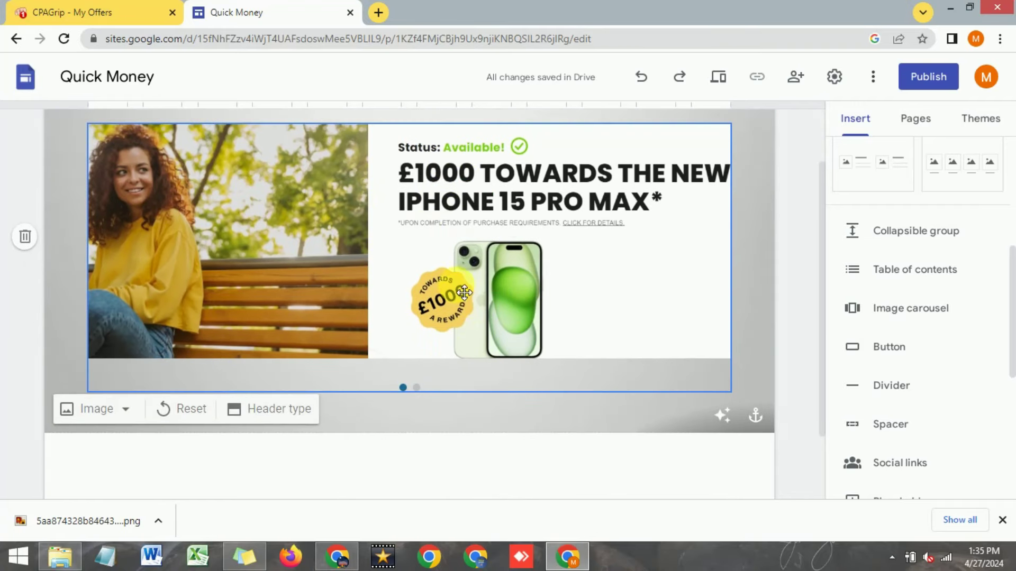
{"action": "left_click", "coordinate": [96, 12]}
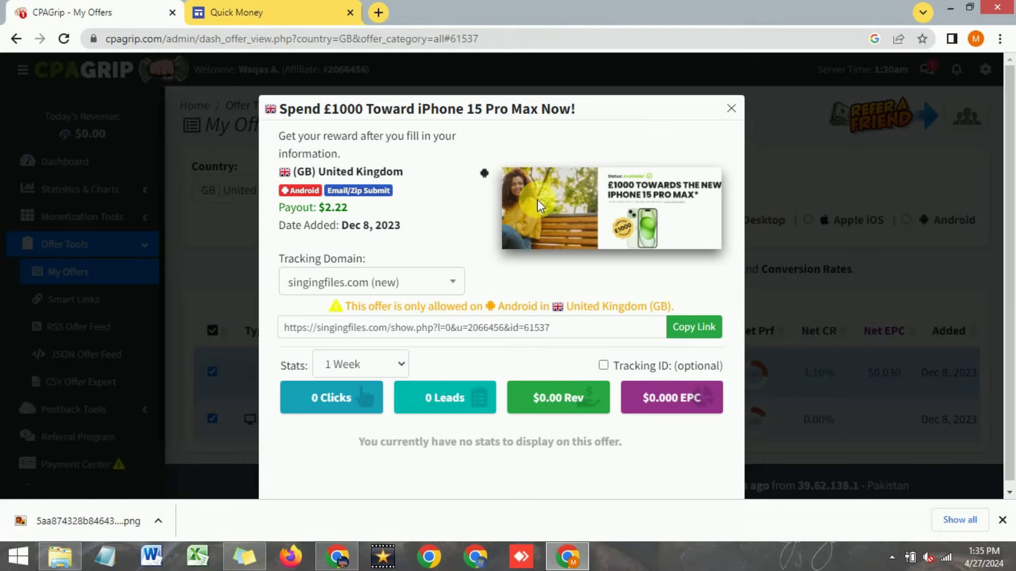
{"action": "left_click", "coordinate": [278, 9]}
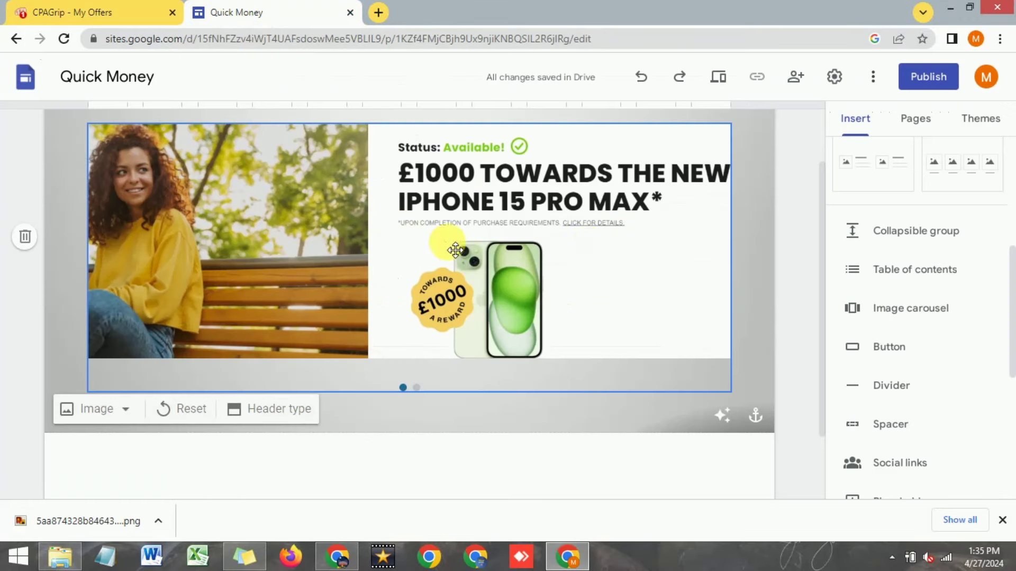
{"action": "scroll", "coordinate": [587, 243], "scroll_direction": "up", "scroll_amount": 2}
{"action": "scroll", "coordinate": [587, 242], "scroll_direction": "down", "scroll_amount": 3}
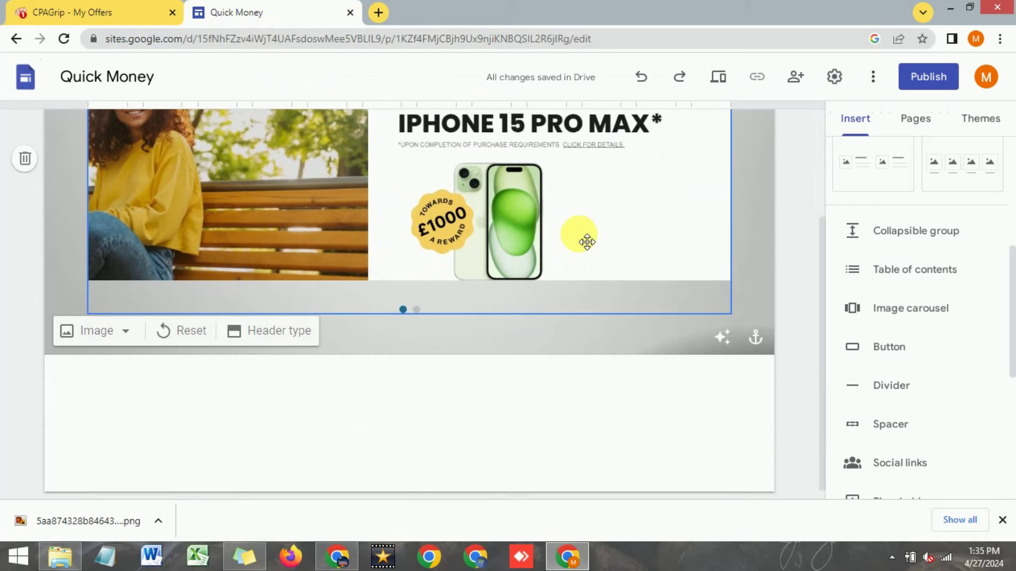
{"action": "double_click", "coordinate": [374, 371]}
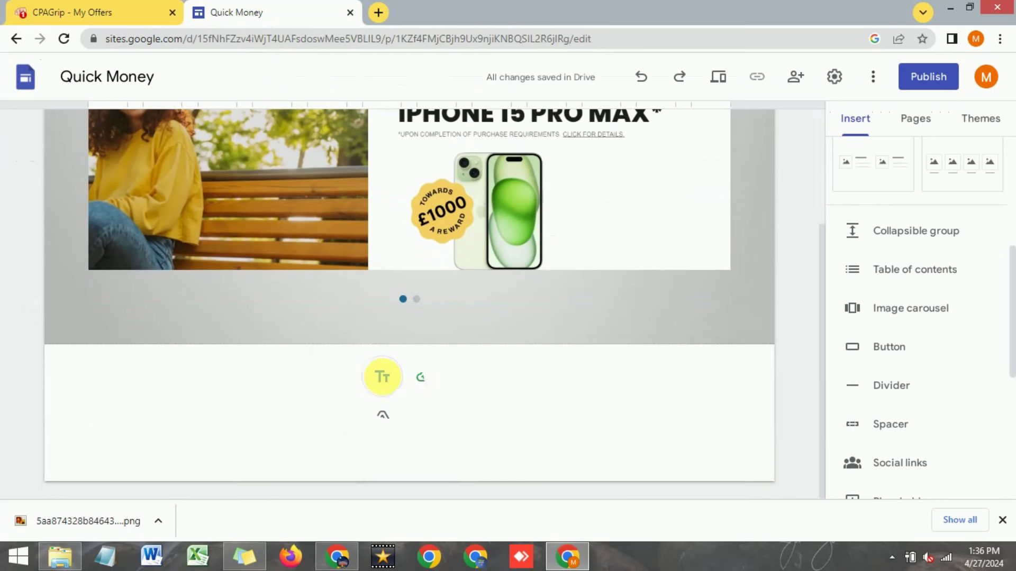
Step: Add a text box below the carousel containing the copied CPAGrip offer title
{"action": "double_click", "coordinate": [382, 377]}
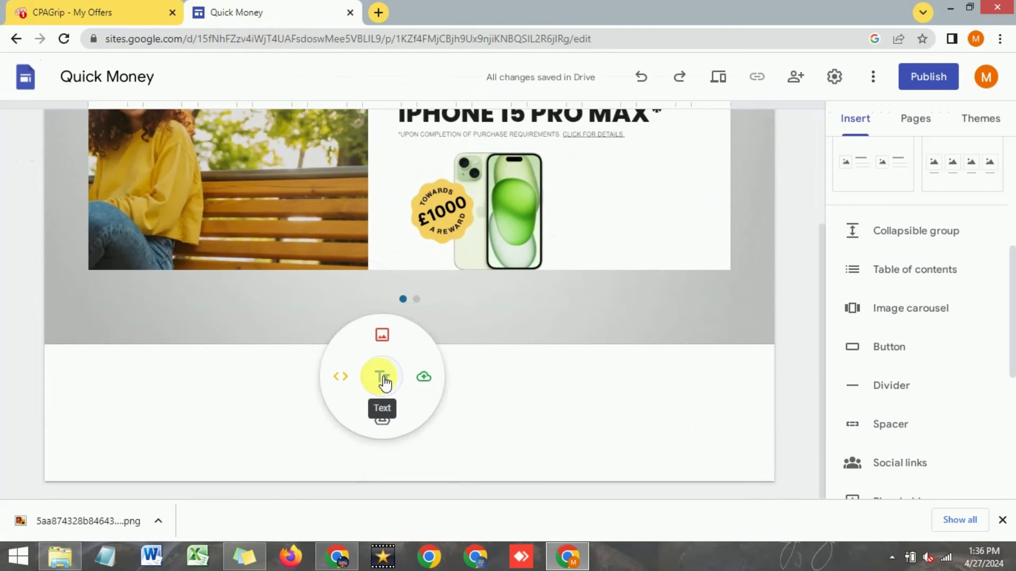
{"action": "left_click", "coordinate": [382, 378]}
{"action": "left_click", "coordinate": [125, 11]}
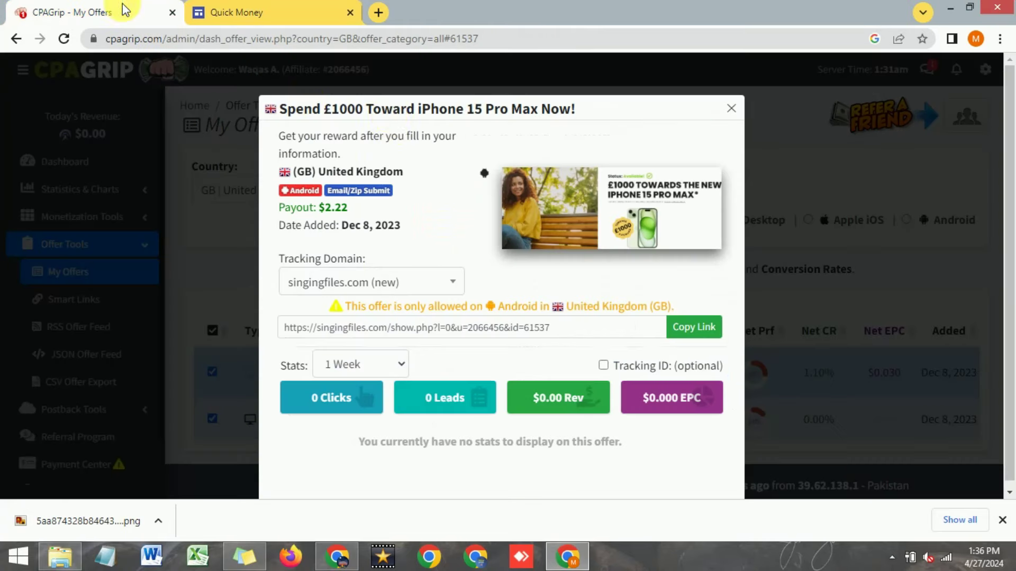
{"action": "triple_click", "coordinate": [396, 111]}
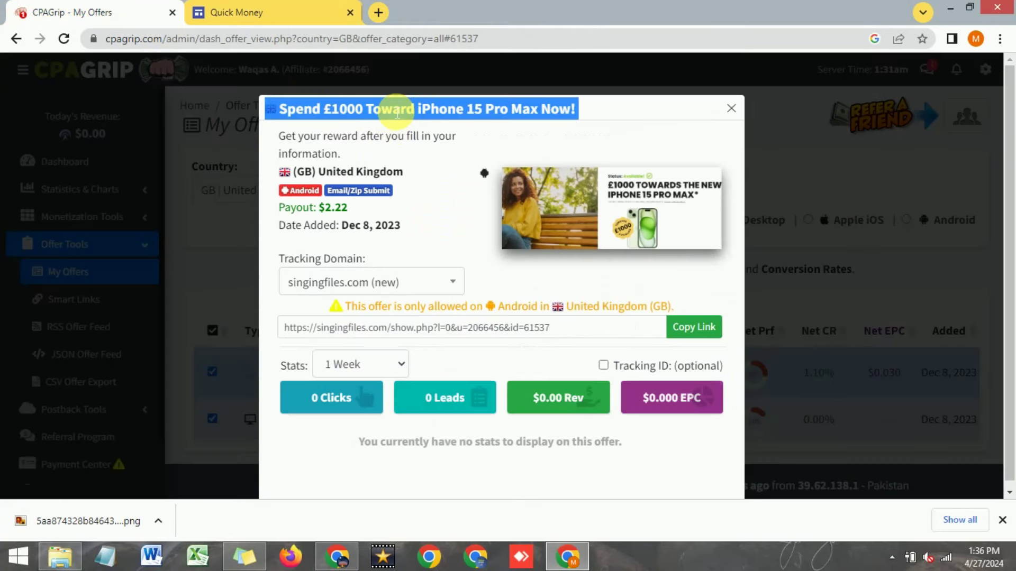
{"action": "right_click", "coordinate": [398, 112]}
{"action": "left_click", "coordinate": [415, 117]}
{"action": "left_click", "coordinate": [267, 13]}
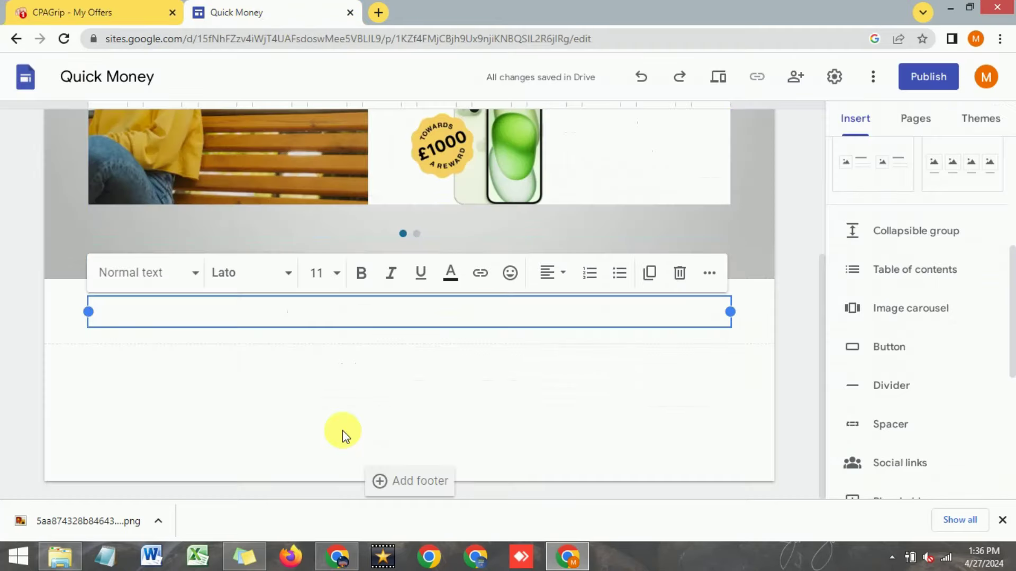
{"action": "right_click", "coordinate": [336, 309]}
{"action": "left_click", "coordinate": [378, 403]}
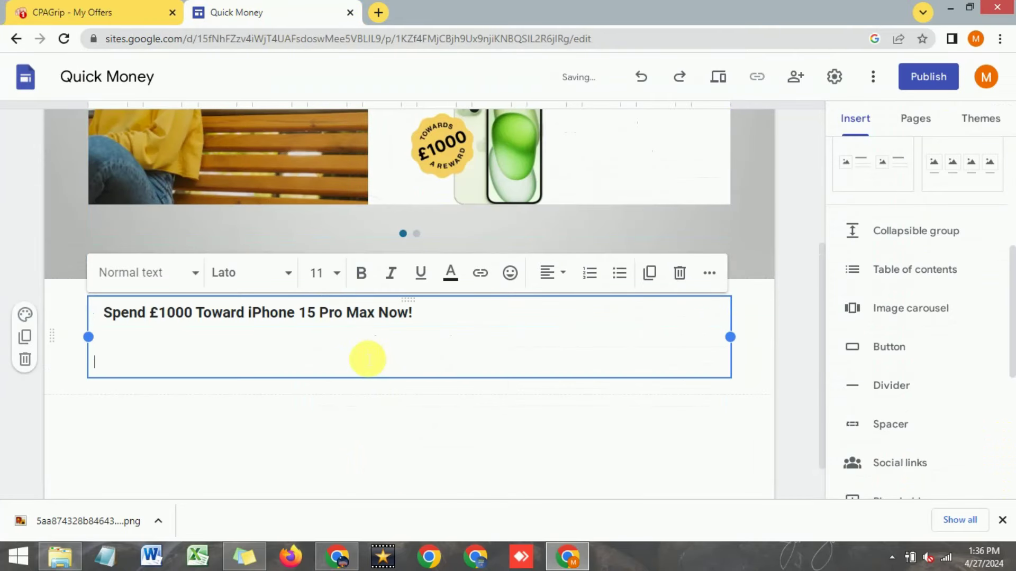
Step: Remove the extra line, centre the heading and make its font much larger
{"action": "key", "text": "BackSpace"}
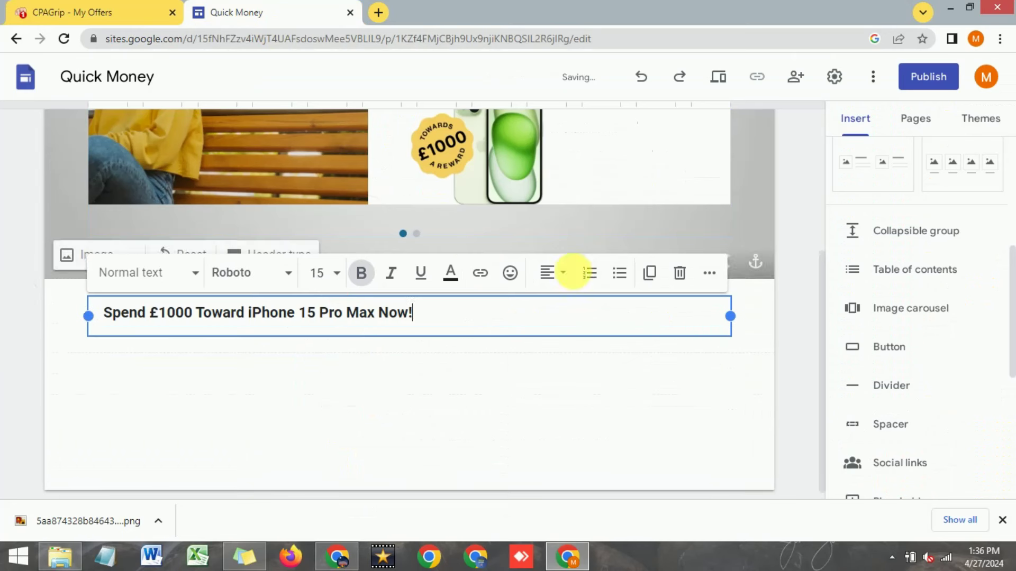
{"action": "left_click", "coordinate": [561, 276]}
{"action": "left_click", "coordinate": [547, 355]}
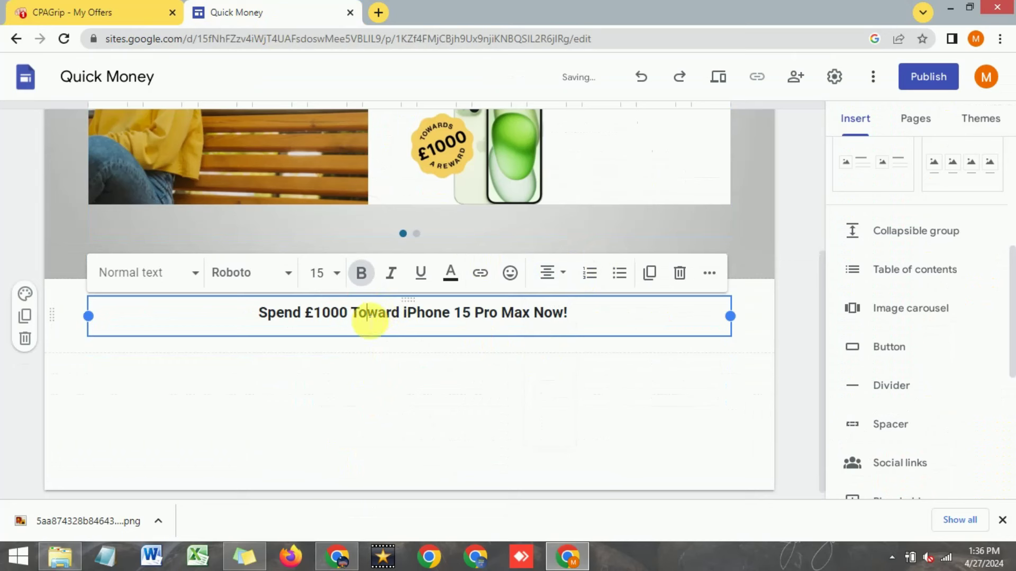
{"action": "triple_click", "coordinate": [369, 317]}
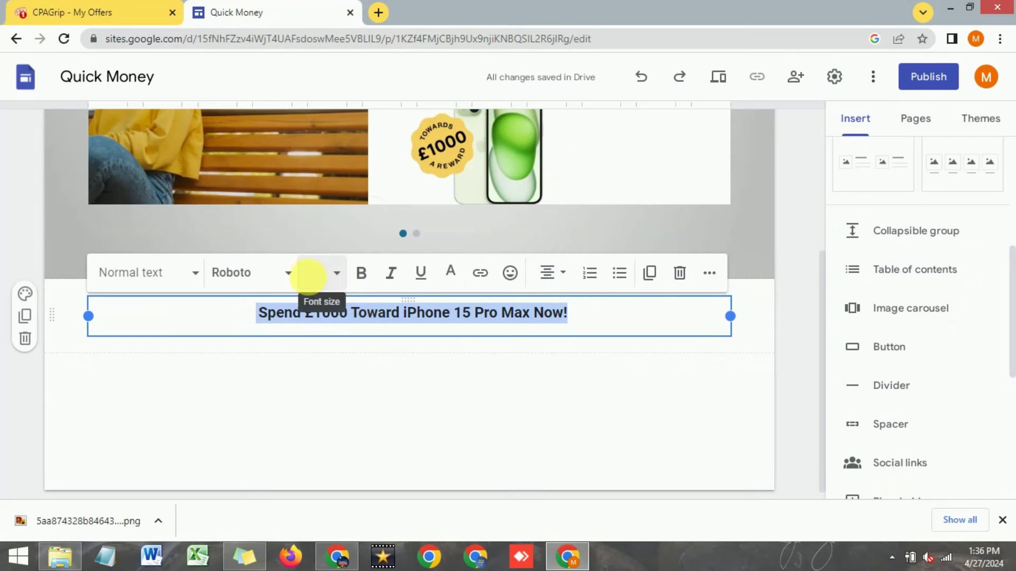
{"action": "left_click", "coordinate": [310, 275]}
{"action": "left_click", "coordinate": [318, 386]}
{"action": "left_click", "coordinate": [456, 416]}
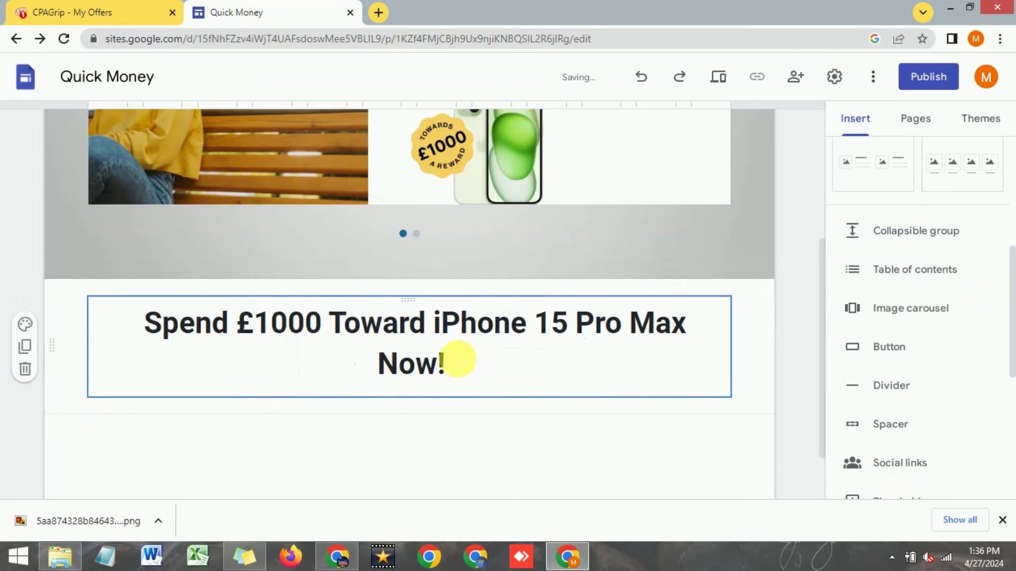
{"action": "left_click", "coordinate": [459, 360]}
{"action": "left_click", "coordinate": [404, 408]}
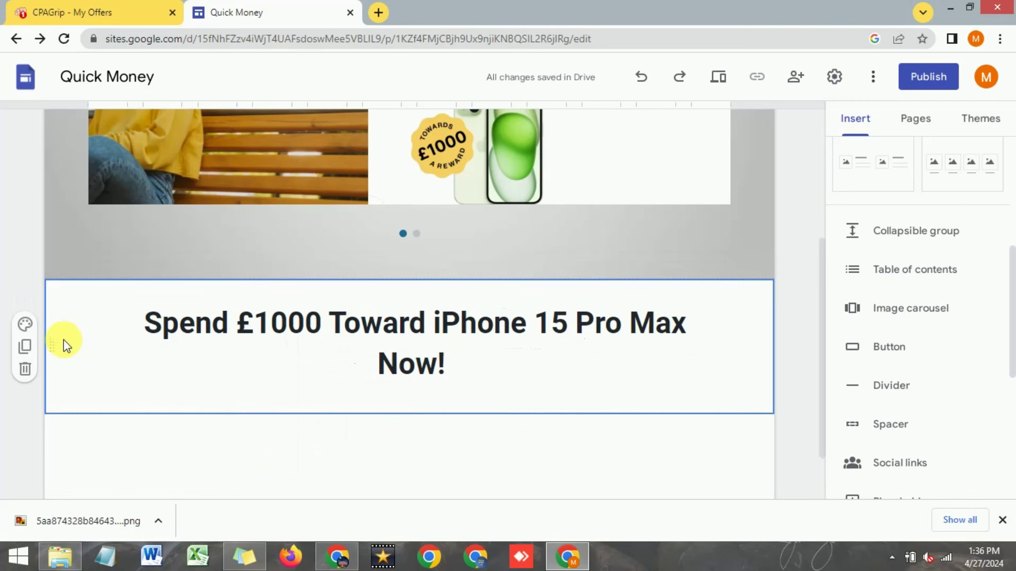
Step: Give the heading section a light grey background style
{"action": "left_click", "coordinate": [25, 325]}
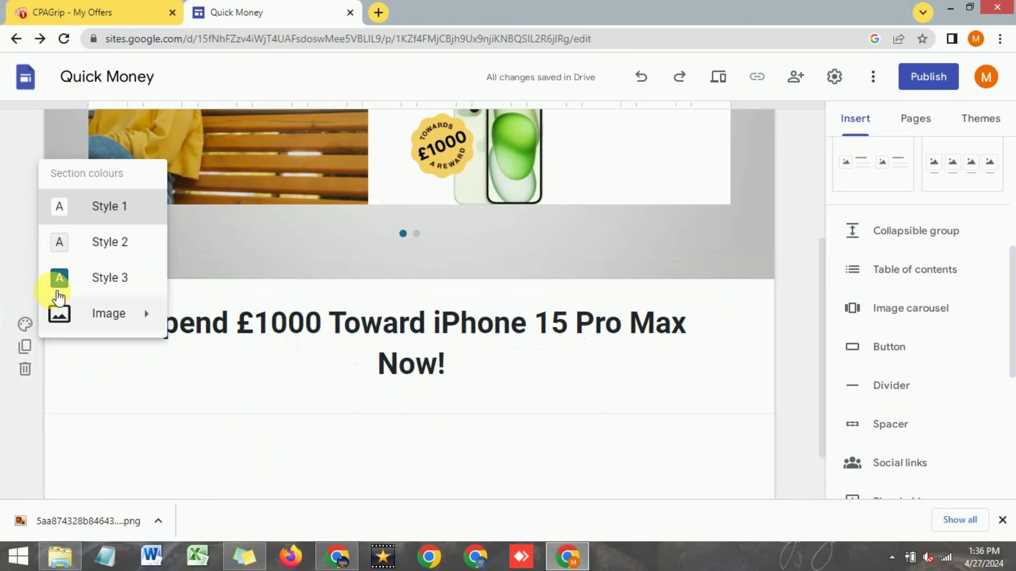
{"action": "left_click", "coordinate": [60, 279]}
{"action": "left_click", "coordinate": [26, 327]}
{"action": "left_click", "coordinate": [93, 240]}
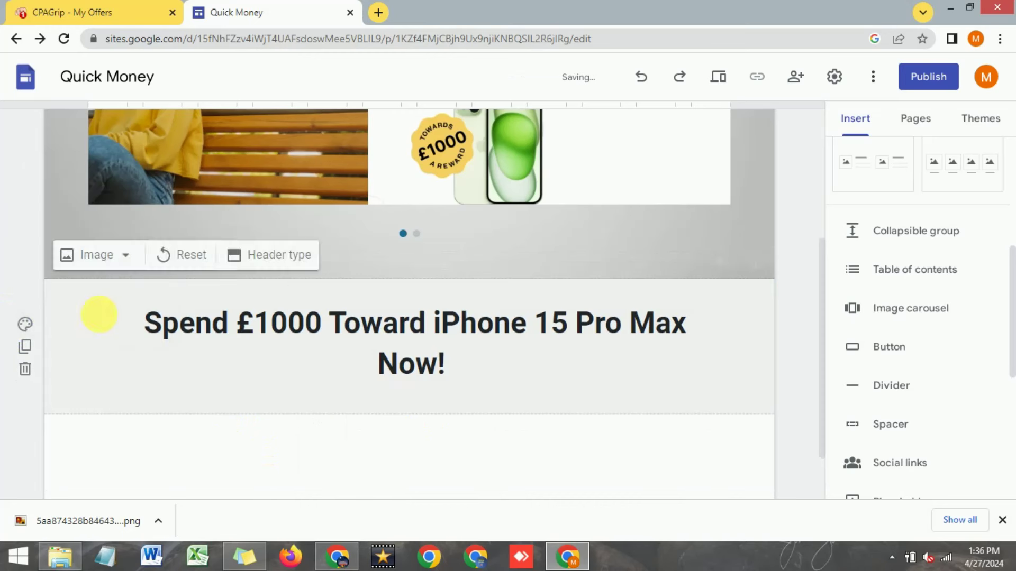
Step: Colour the heading 'Spend £1000 Toward iPhone 15 Pro Max Now!' red
{"action": "left_click", "coordinate": [132, 364]}
{"action": "double_click", "coordinate": [332, 335]}
{"action": "triple_click", "coordinate": [408, 371]}
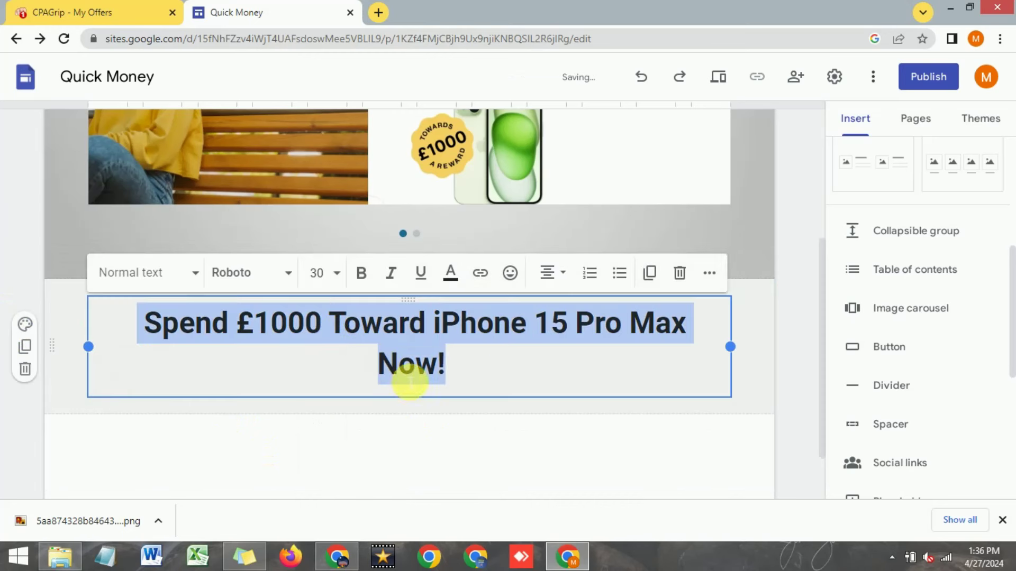
{"action": "key", "text": "Escape"}
{"action": "triple_click", "coordinate": [380, 324]}
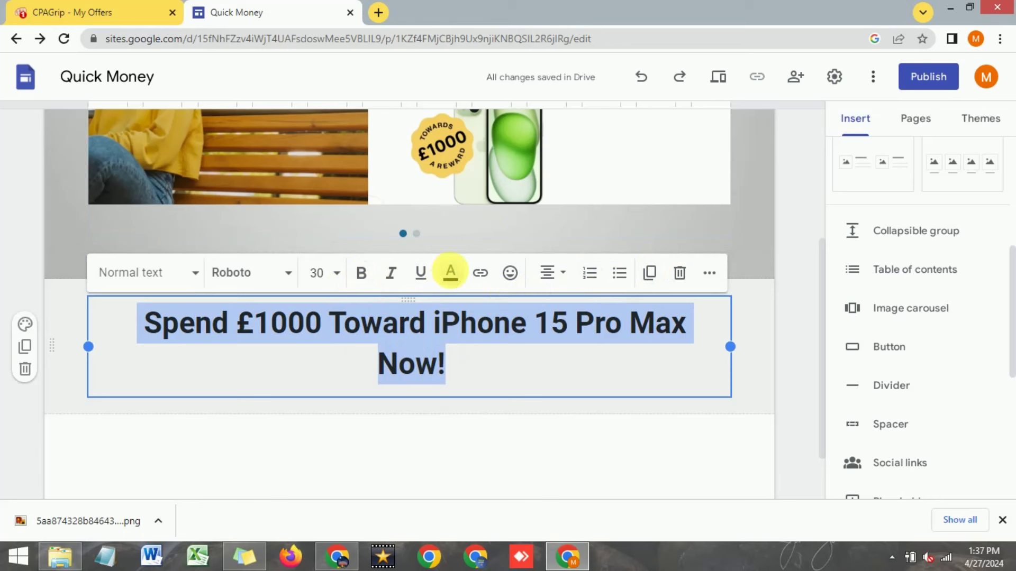
{"action": "left_click", "coordinate": [450, 273]}
{"action": "scroll", "coordinate": [453, 159], "scroll_direction": "down", "scroll_amount": 1}
{"action": "left_click", "coordinate": [471, 84]}
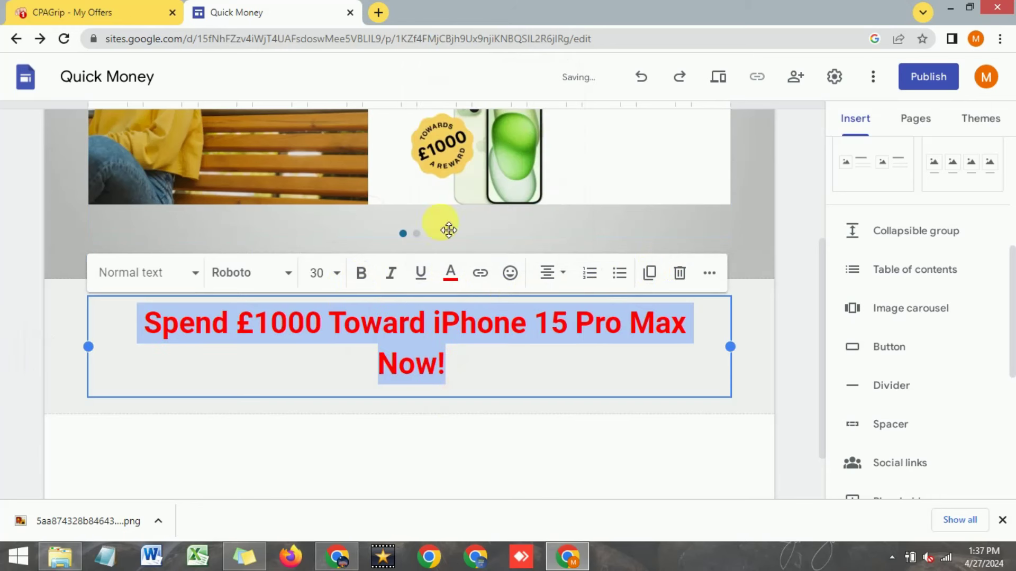
{"action": "left_click", "coordinate": [449, 422]}
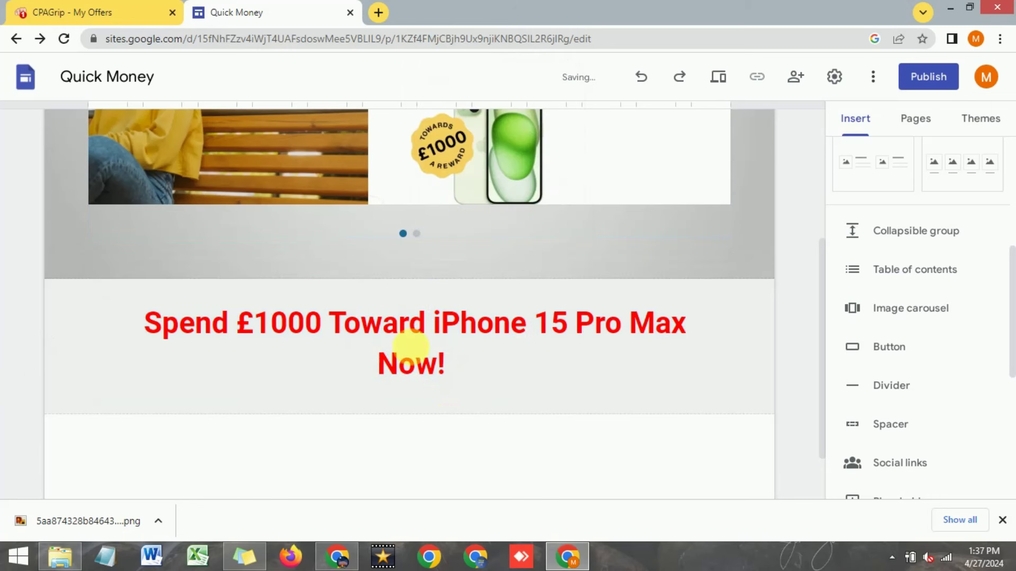
Step: Deselect the heading box and open insert options in the empty section below
{"action": "left_click", "coordinate": [410, 347]}
{"action": "scroll", "coordinate": [413, 359], "scroll_direction": "up", "scroll_amount": 3}
{"action": "left_click", "coordinate": [415, 365]}
{"action": "scroll", "coordinate": [412, 360], "scroll_direction": "up", "scroll_amount": 2}
{"action": "scroll", "coordinate": [409, 364], "scroll_direction": "down", "scroll_amount": 4}
{"action": "left_click", "coordinate": [410, 400]}
{"action": "scroll", "coordinate": [415, 401], "scroll_direction": "down", "scroll_amount": 3}
{"action": "left_click", "coordinate": [389, 363]}
{"action": "double_click", "coordinate": [386, 359]}
Step: Insert a text box and paste the CPAGrip offer description into it
{"action": "left_click", "coordinate": [386, 359]}
{"action": "left_click", "coordinate": [102, 10]}
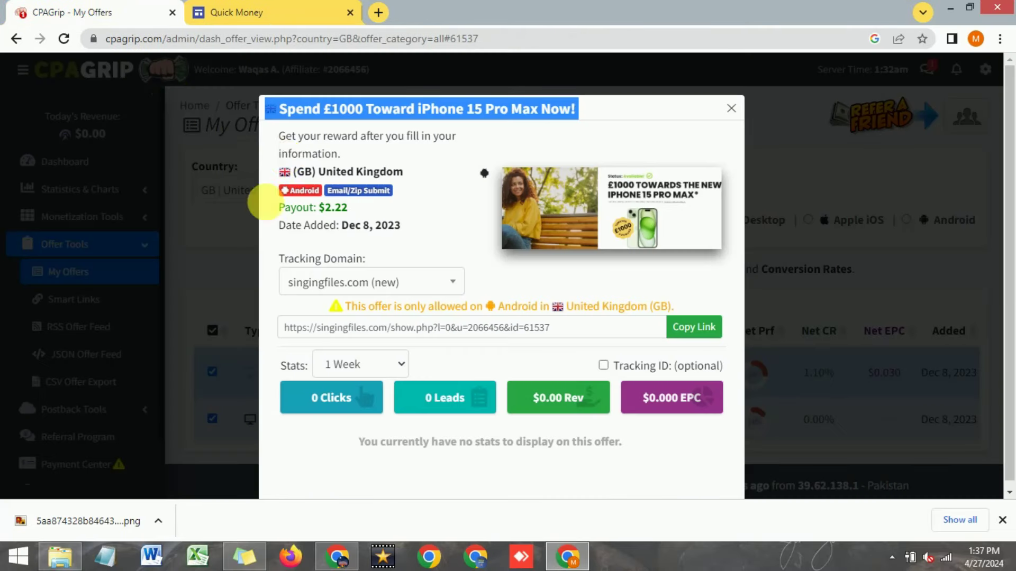
{"action": "left_click", "coordinate": [290, 140]}
{"action": "left_click_drag", "start_coordinate": [298, 142], "coordinate": [339, 153]}
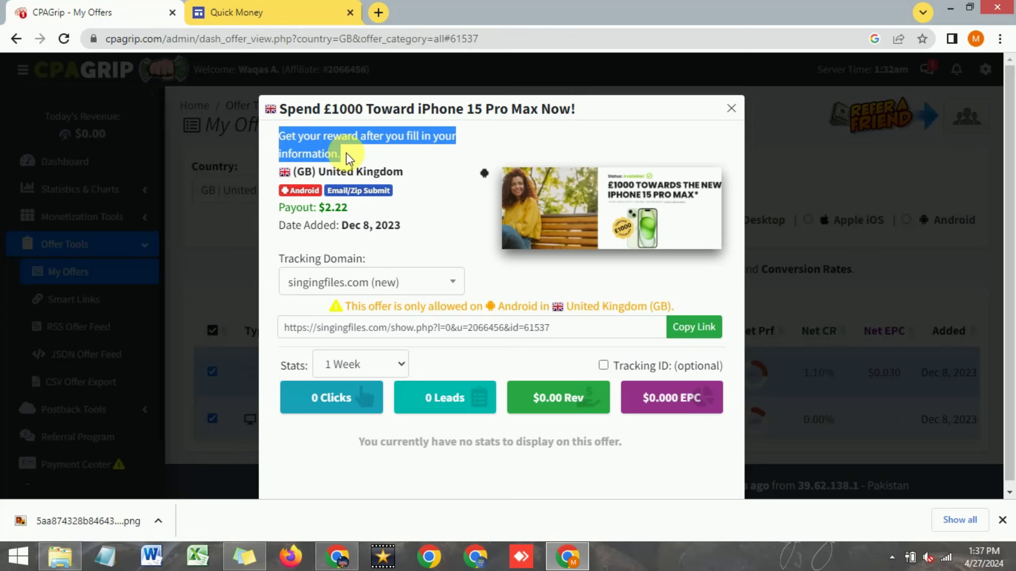
{"action": "right_click", "coordinate": [333, 139]}
{"action": "left_click", "coordinate": [351, 146]}
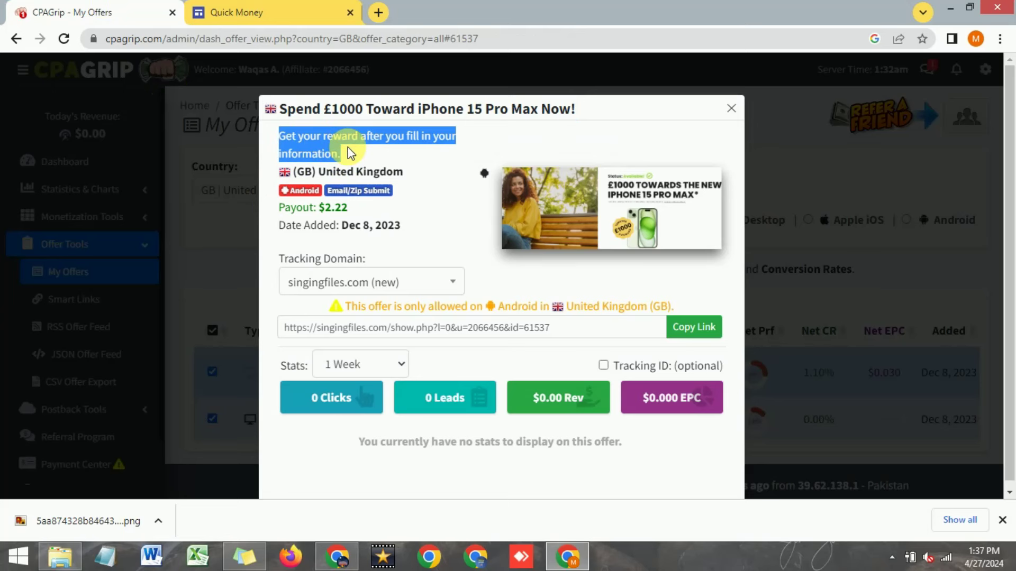
{"action": "left_click", "coordinate": [304, 12]}
{"action": "right_click", "coordinate": [353, 314]}
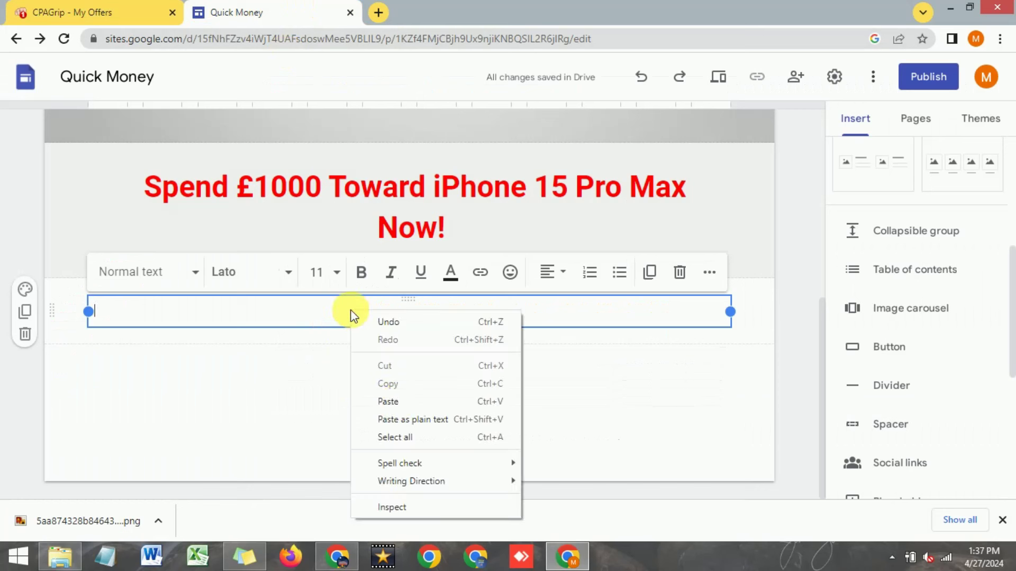
{"action": "left_click", "coordinate": [395, 402]}
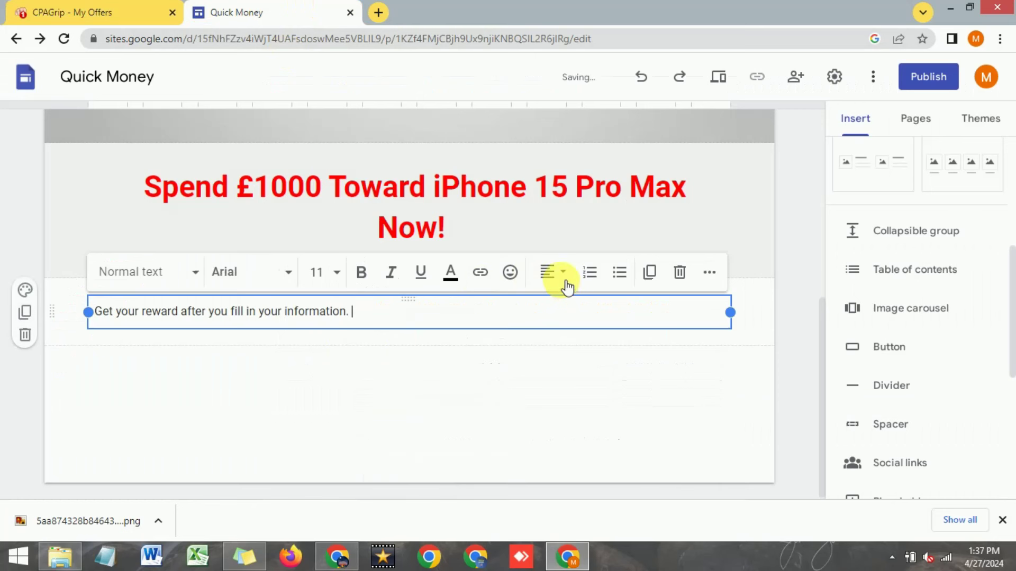
Step: Centre-align the subtitle 'Get your reward after you fill in your information.'
{"action": "left_click", "coordinate": [551, 276]}
{"action": "left_click", "coordinate": [549, 361]}
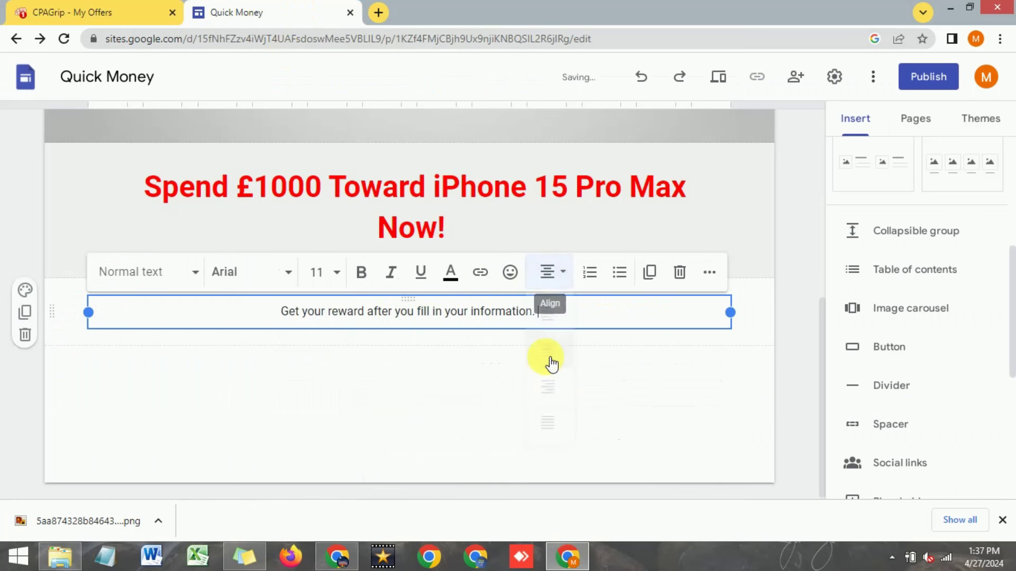
{"action": "triple_click", "coordinate": [468, 313]}
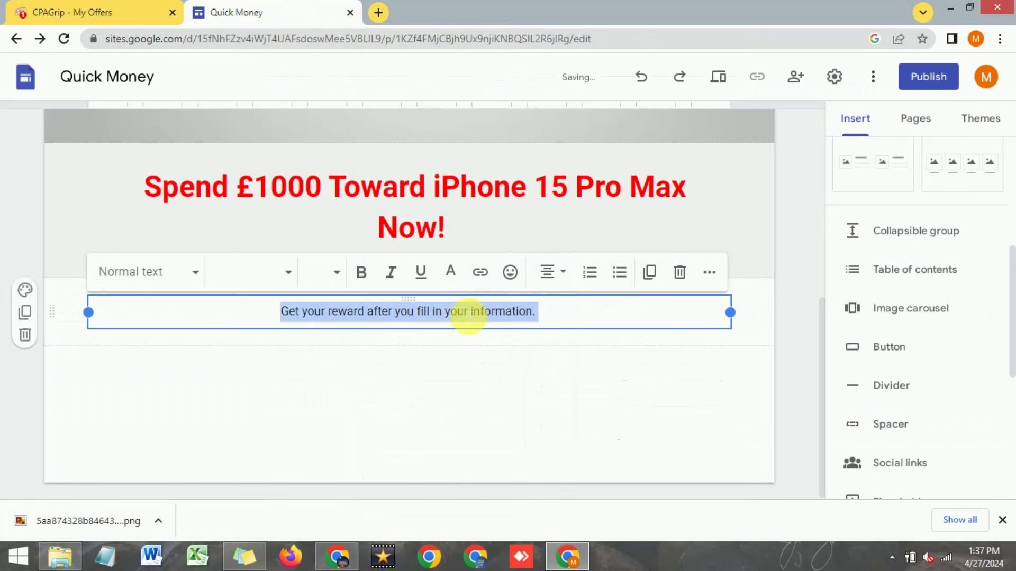
{"action": "left_click", "coordinate": [398, 390]}
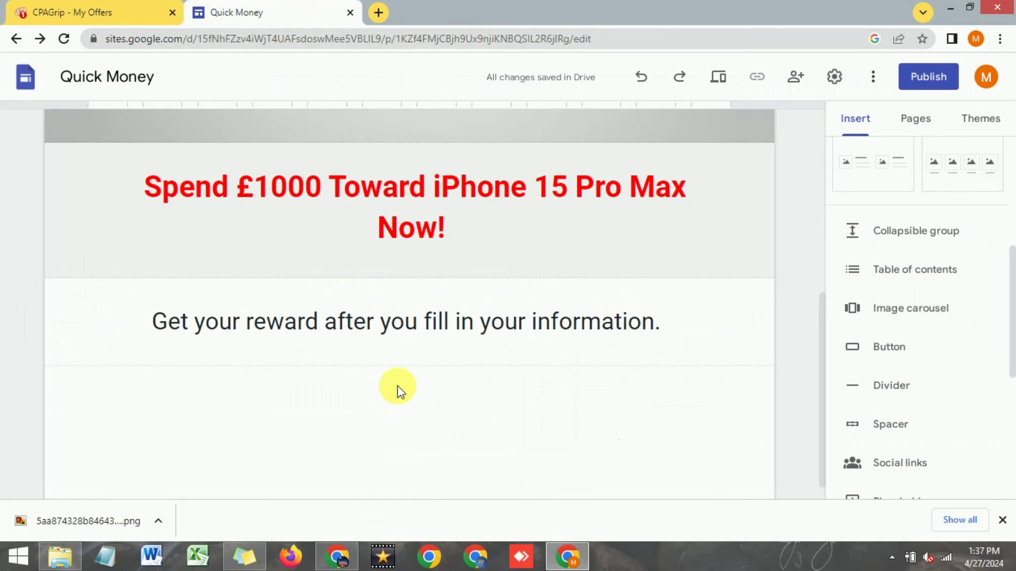
{"action": "scroll", "coordinate": [398, 387], "scroll_direction": "down", "scroll_amount": 1}
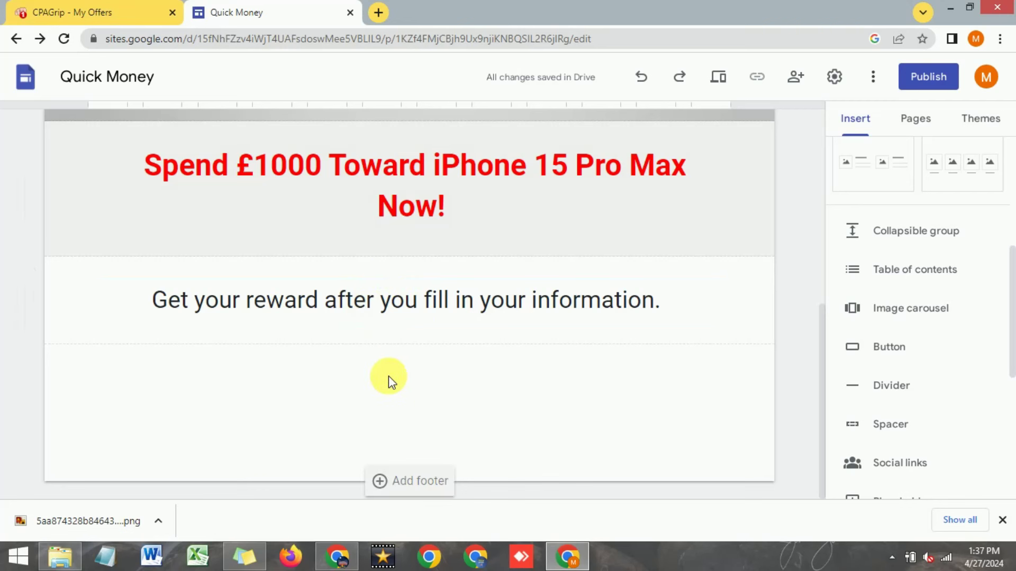
{"action": "left_click", "coordinate": [109, 11]}
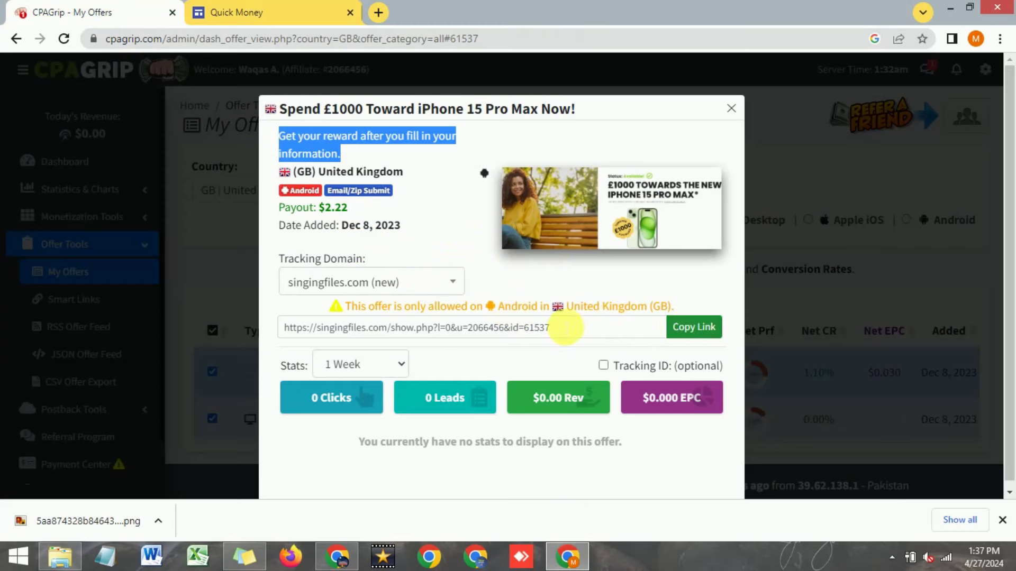
Step: Copy the offer's singingfiles.com tracking link from CPAGrip and bring up the Bitly window
{"action": "left_click", "coordinate": [332, 12]}
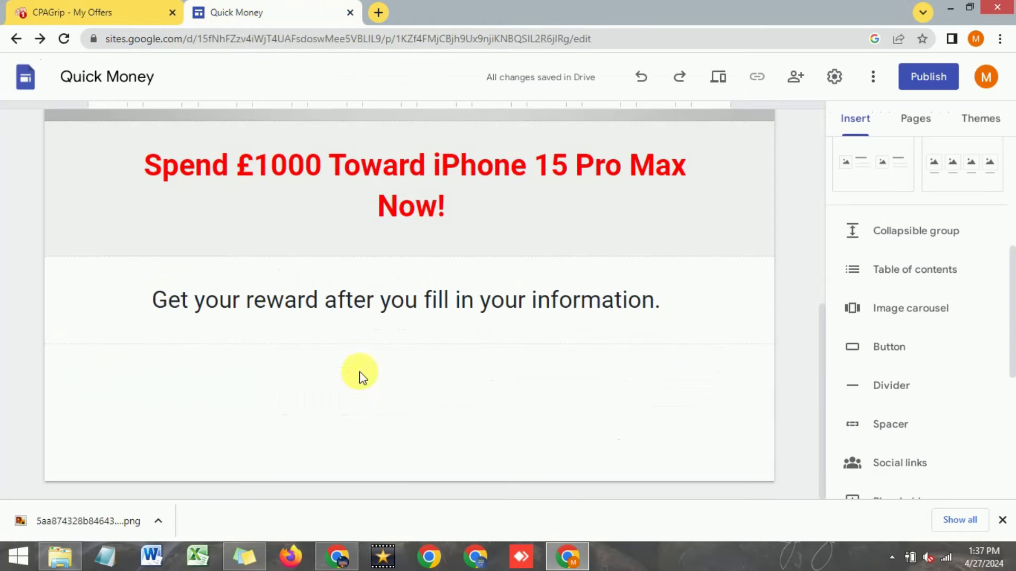
{"action": "left_click", "coordinate": [151, 11]}
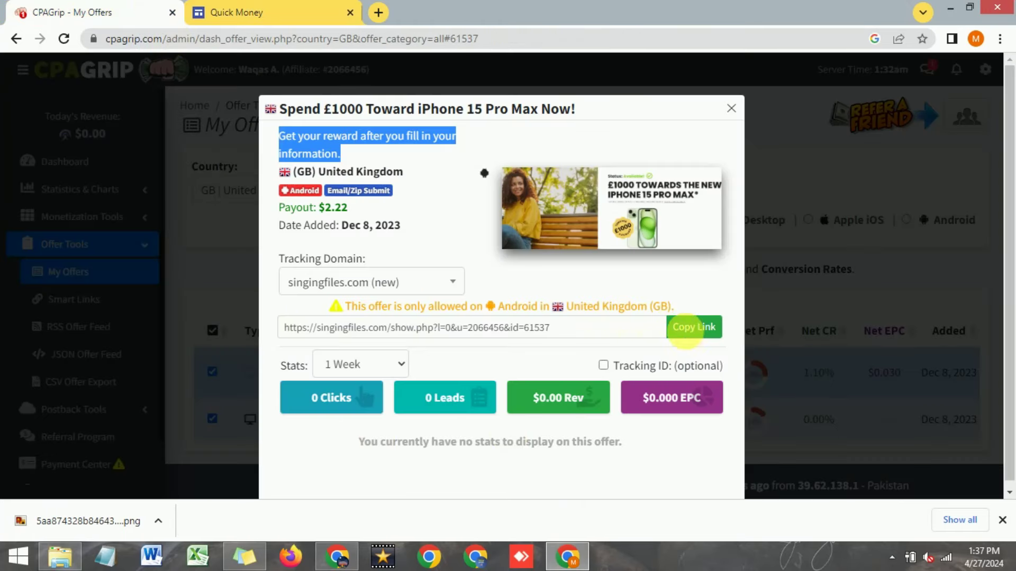
{"action": "left_click", "coordinate": [687, 328]}
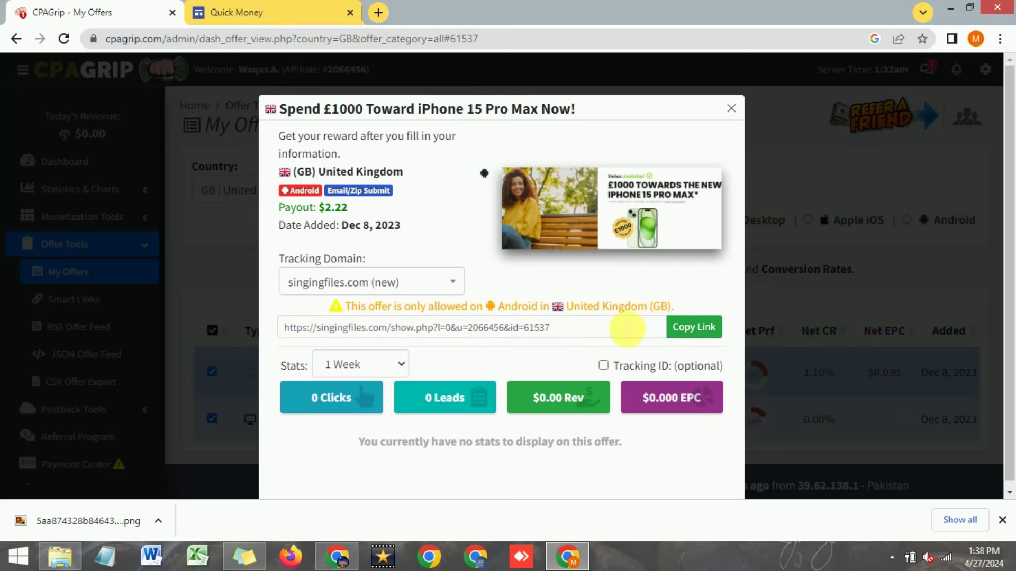
{"action": "left_click", "coordinate": [702, 333]}
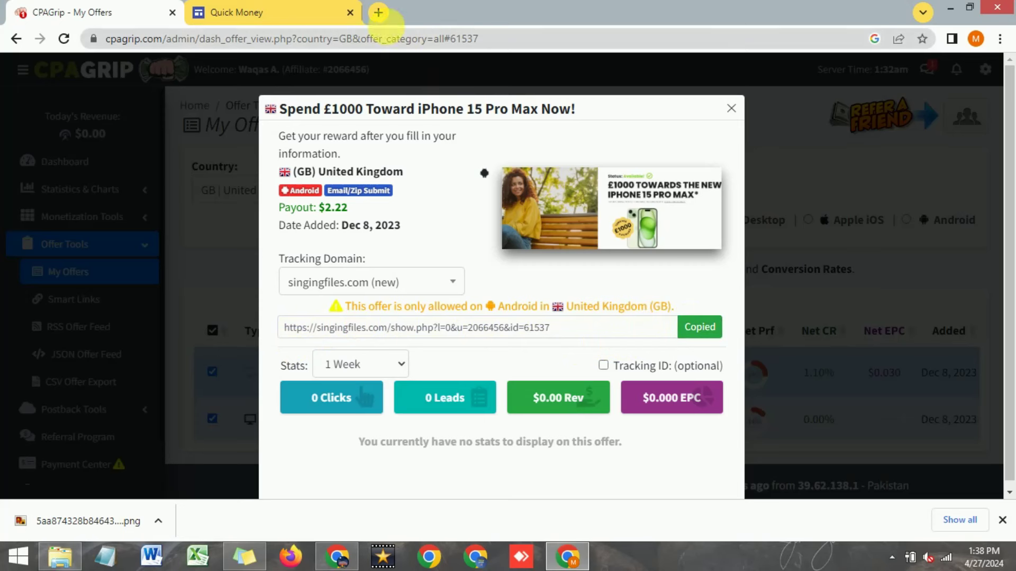
{"action": "key", "text": "alt+Tab"}
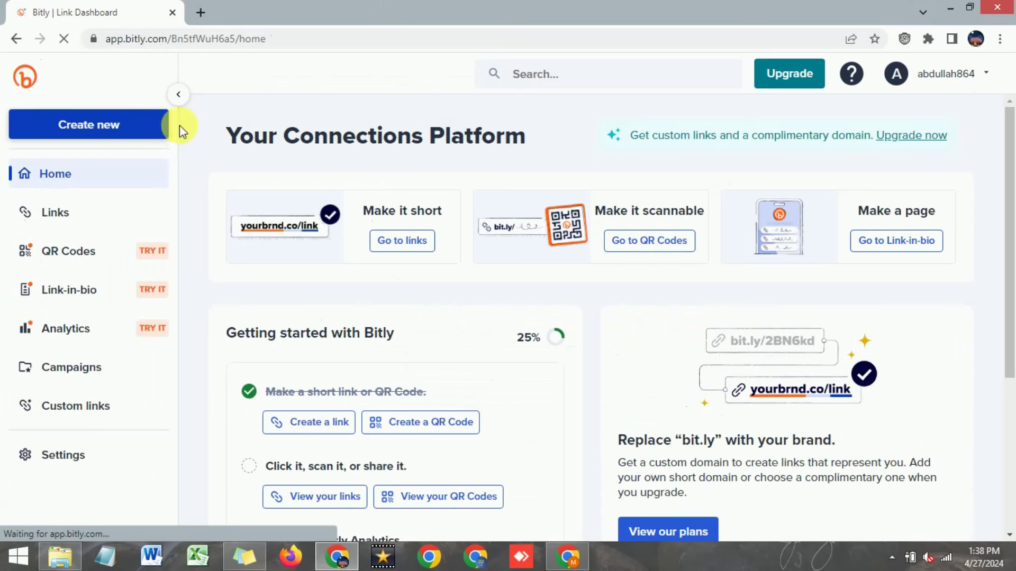
Step: Create a Bitly link for the singingfiles.com offer URL, yielding bit.ly/3y4sXEz, and copy it
{"action": "left_click", "coordinate": [72, 132]}
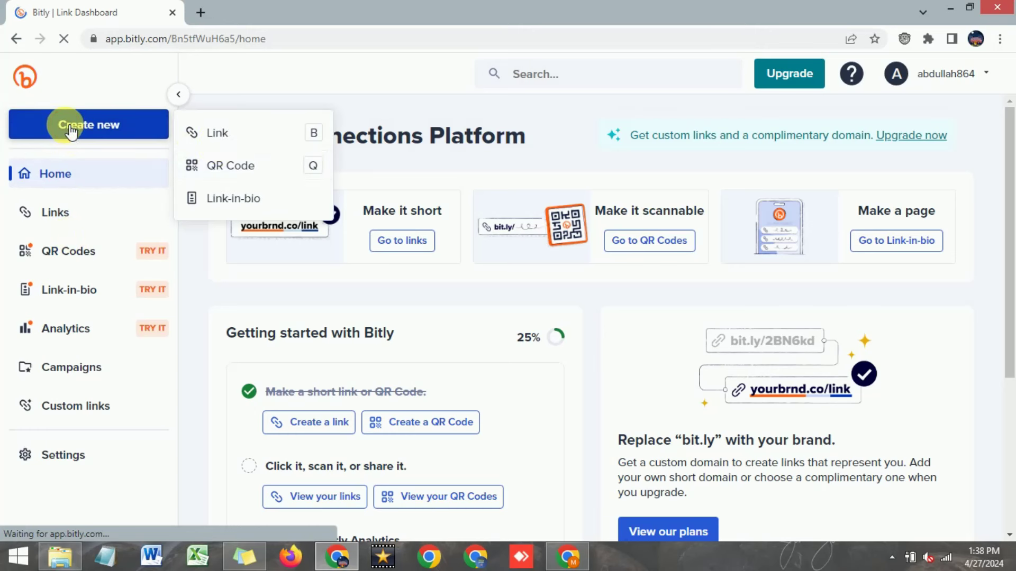
{"action": "left_click", "coordinate": [227, 136]}
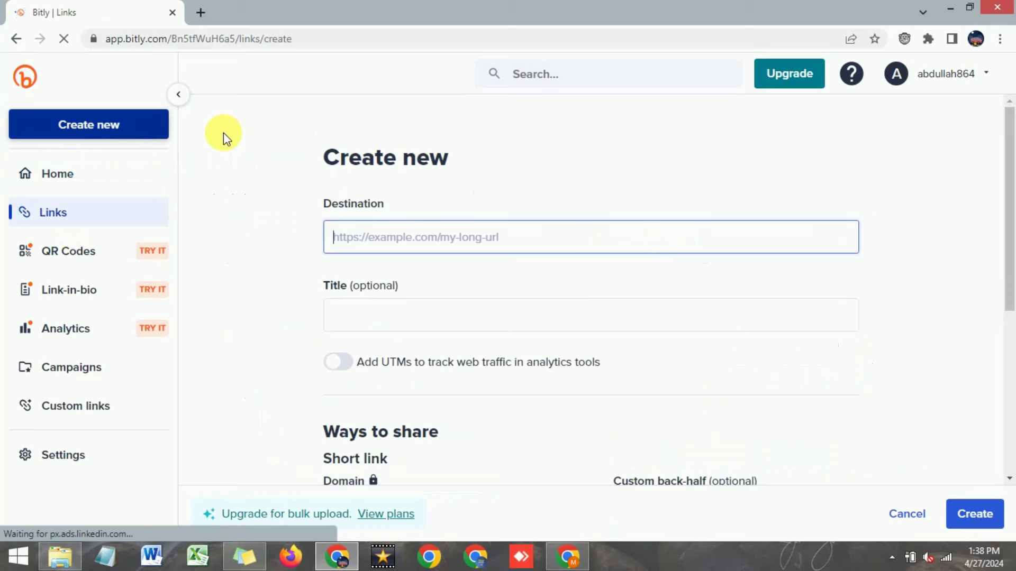
{"action": "left_click", "coordinate": [414, 247]}
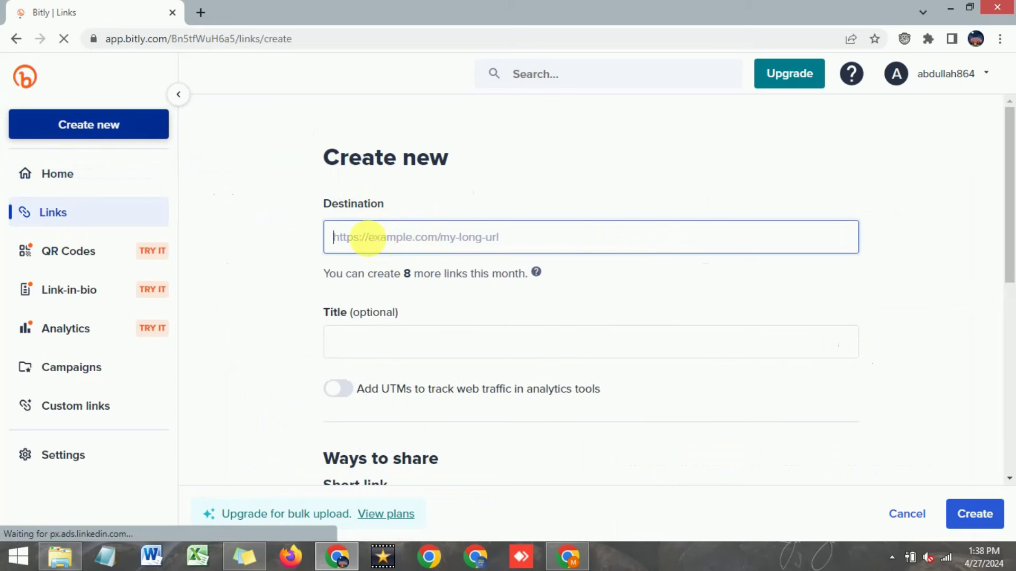
{"action": "right_click", "coordinate": [368, 238]}
{"action": "left_click", "coordinate": [410, 336]}
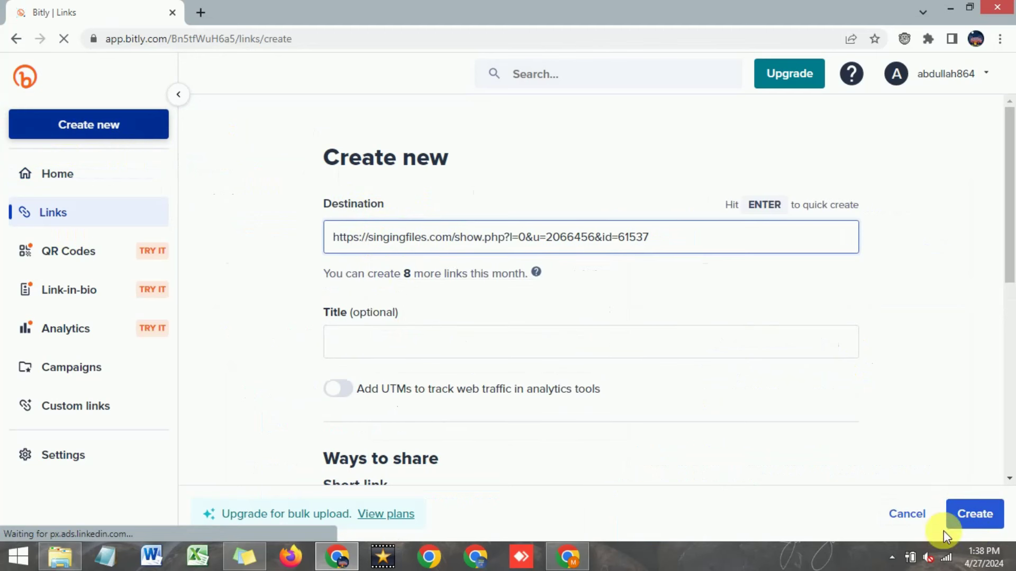
{"action": "left_click", "coordinate": [978, 517]}
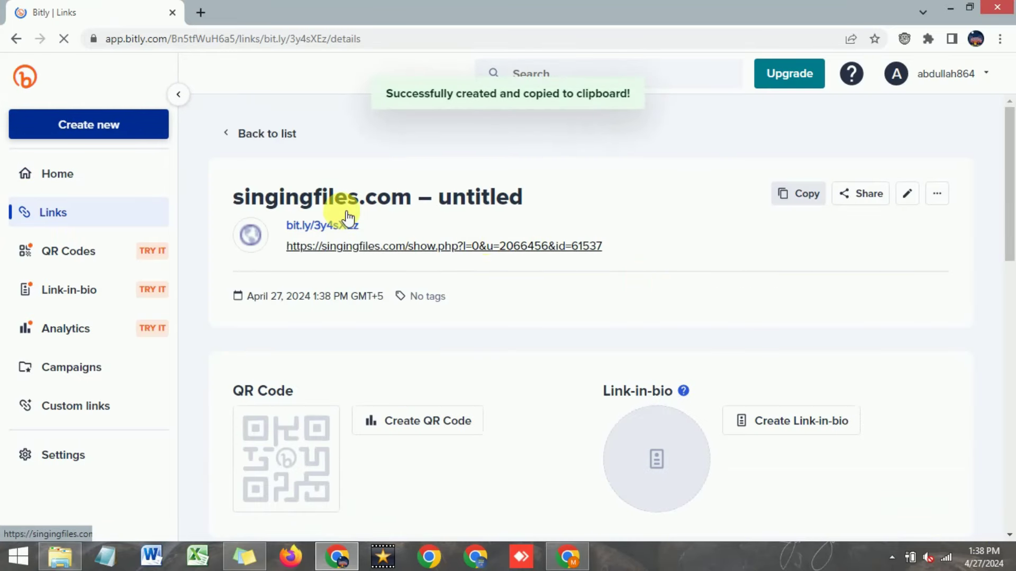
{"action": "left_click", "coordinate": [800, 202]}
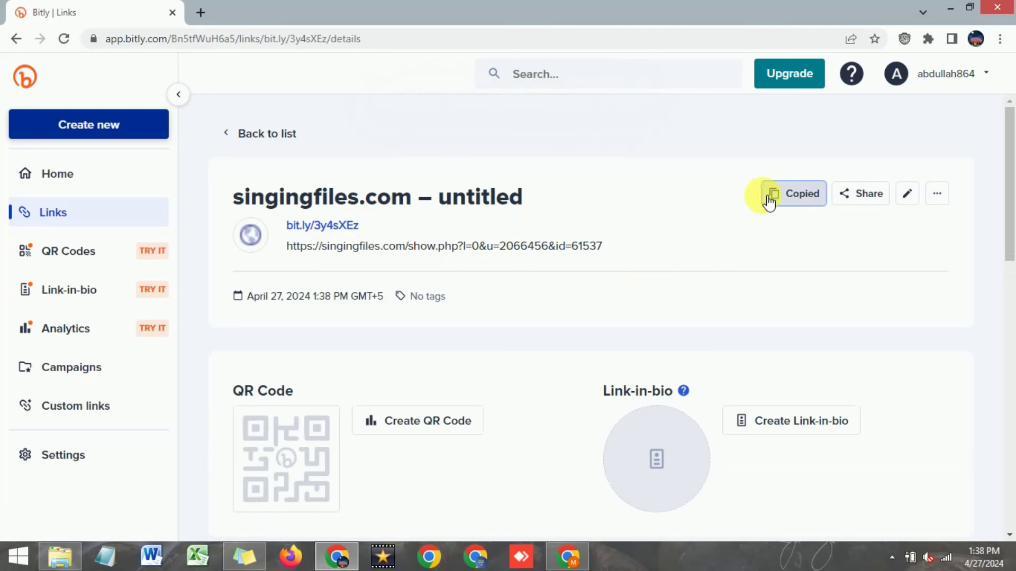
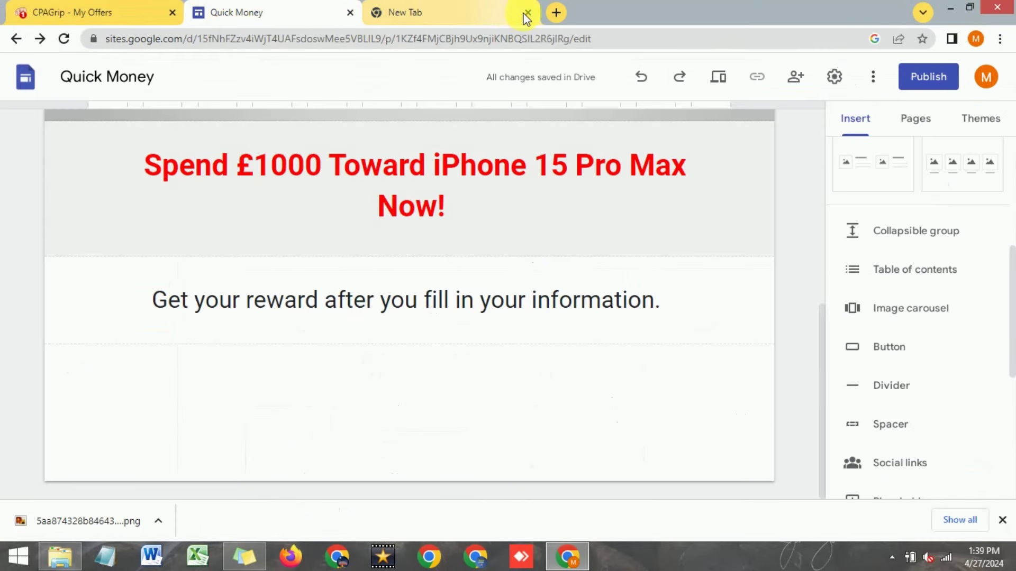
{"action": "left_click", "coordinate": [527, 12]}
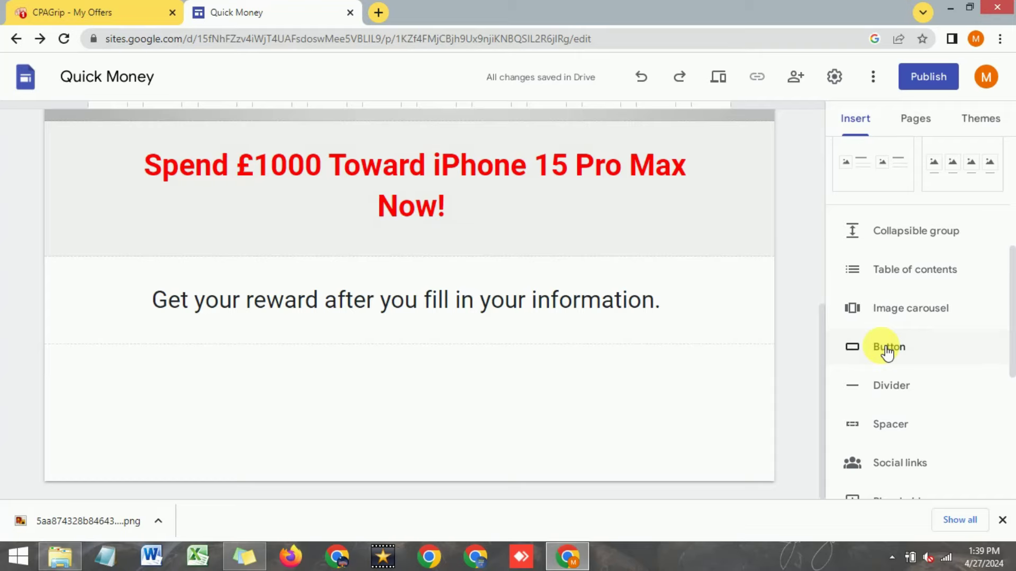
{"action": "left_click", "coordinate": [887, 349]}
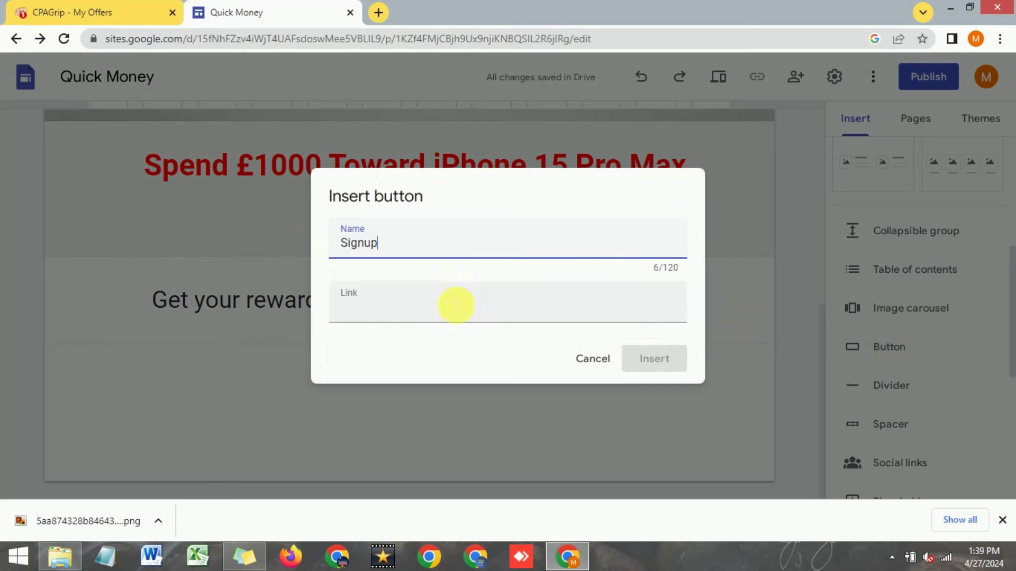
{"action": "left_click", "coordinate": [445, 315]}
{"action": "right_click", "coordinate": [445, 316]}
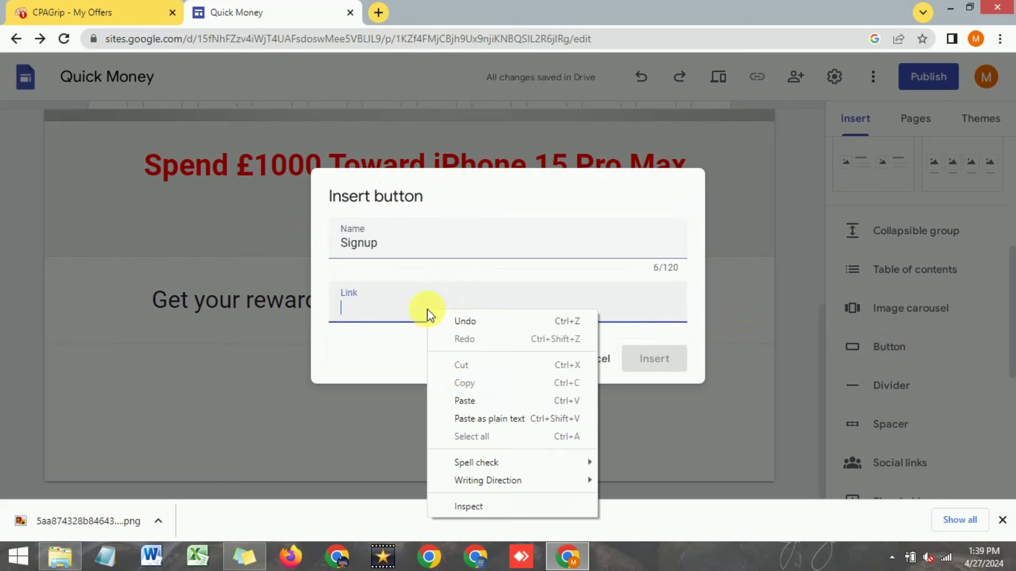
{"action": "left_click", "coordinate": [463, 400]}
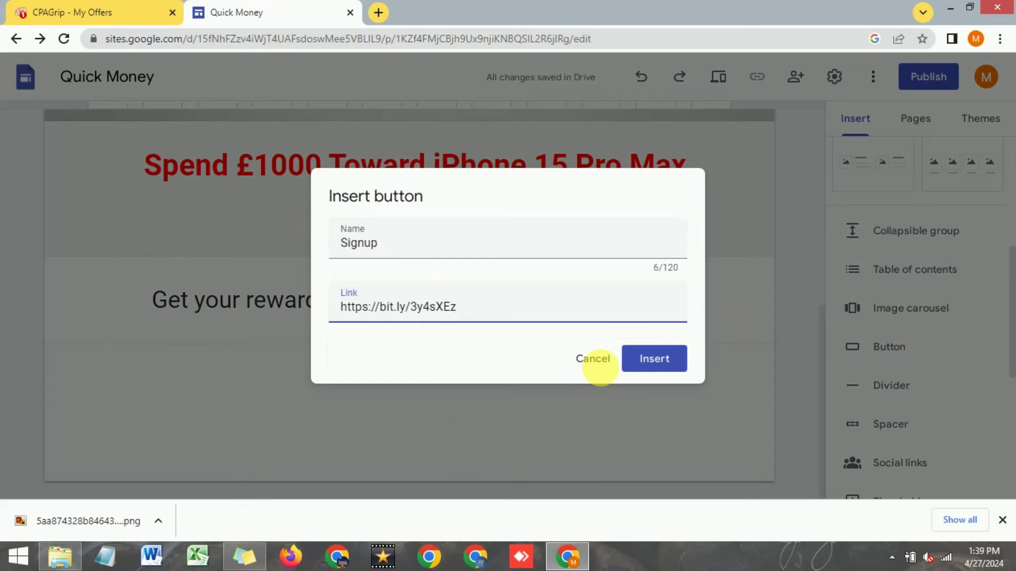
{"action": "left_click", "coordinate": [659, 362]}
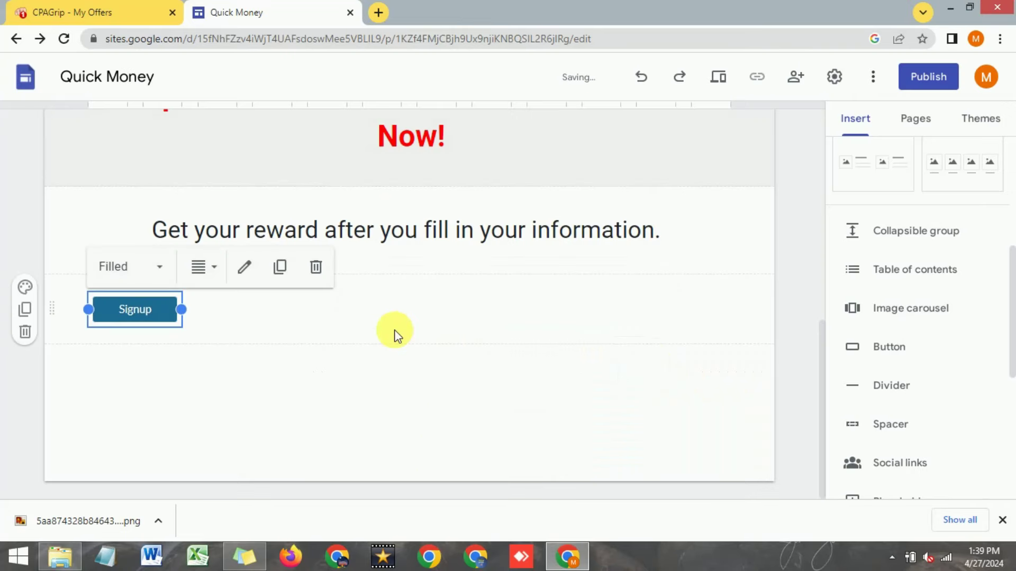
Step: Drag the Signup button to the centre of its section, then select the section
{"action": "left_click", "coordinate": [217, 344]}
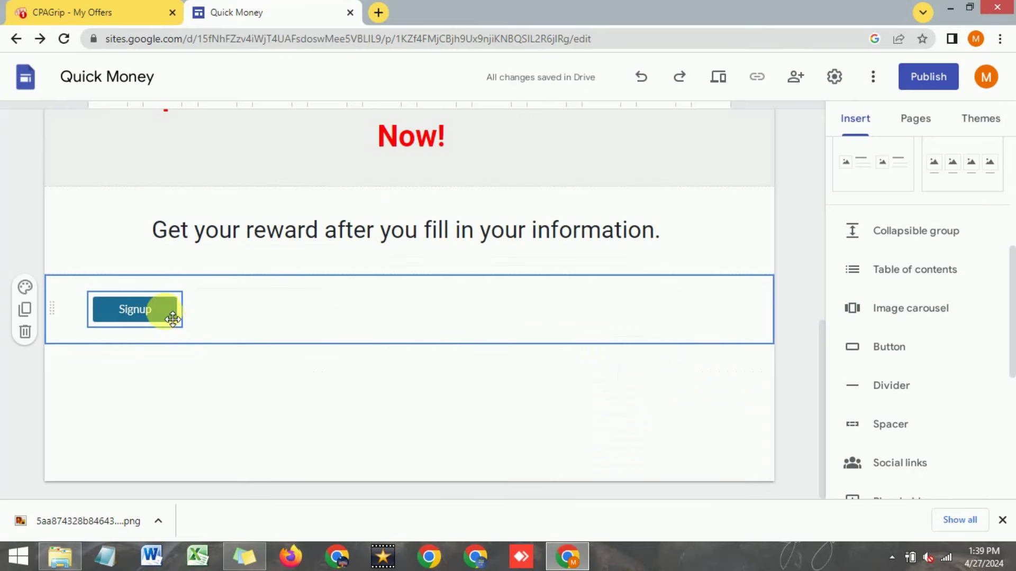
{"action": "left_click_drag", "start_coordinate": [159, 310], "coordinate": [410, 294]}
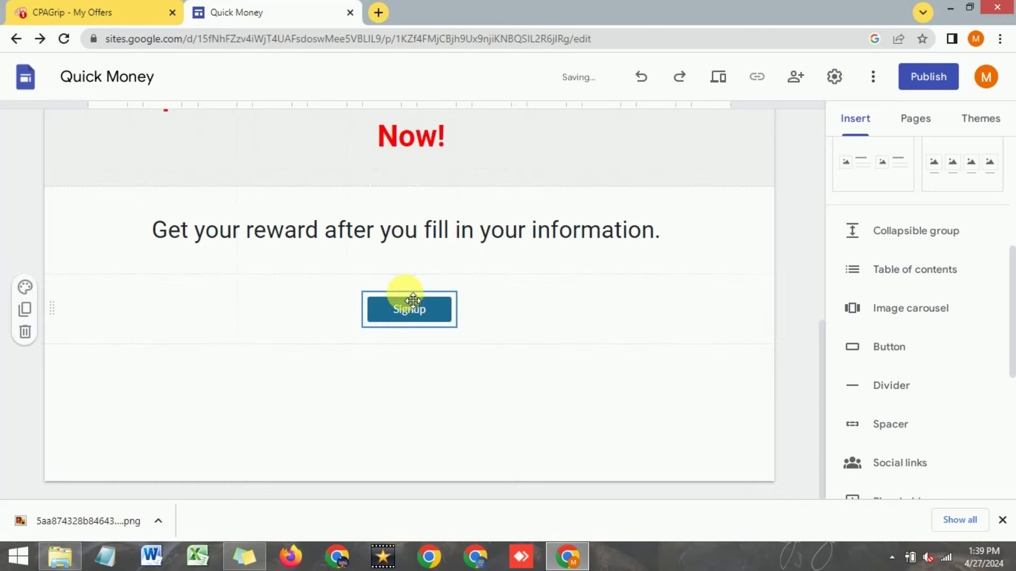
{"action": "left_click_drag", "start_coordinate": [374, 310], "coordinate": [317, 309]}
{"action": "left_click_drag", "start_coordinate": [485, 330], "coordinate": [423, 325]}
{"action": "left_click", "coordinate": [387, 377]}
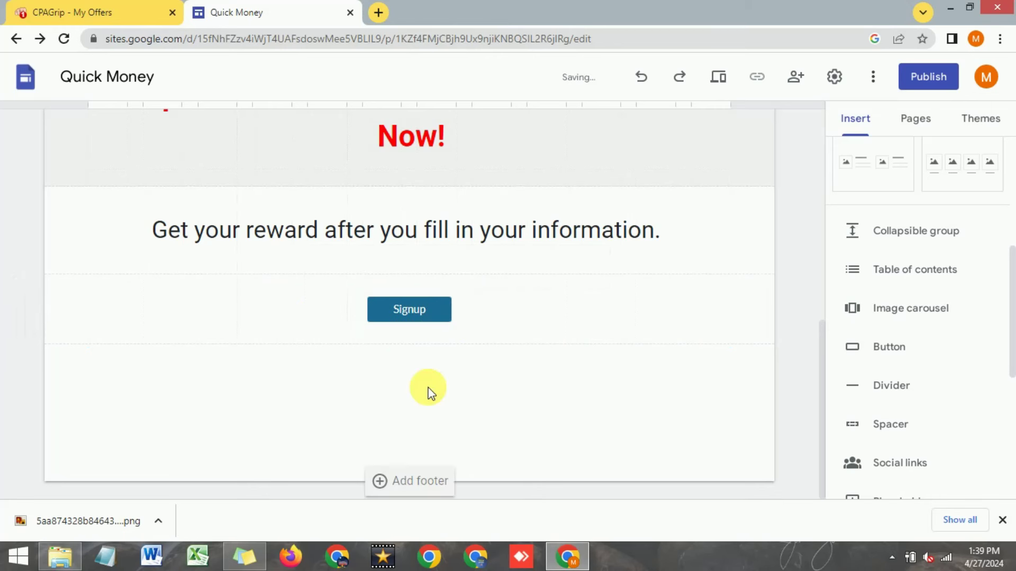
{"action": "left_click", "coordinate": [418, 313]}
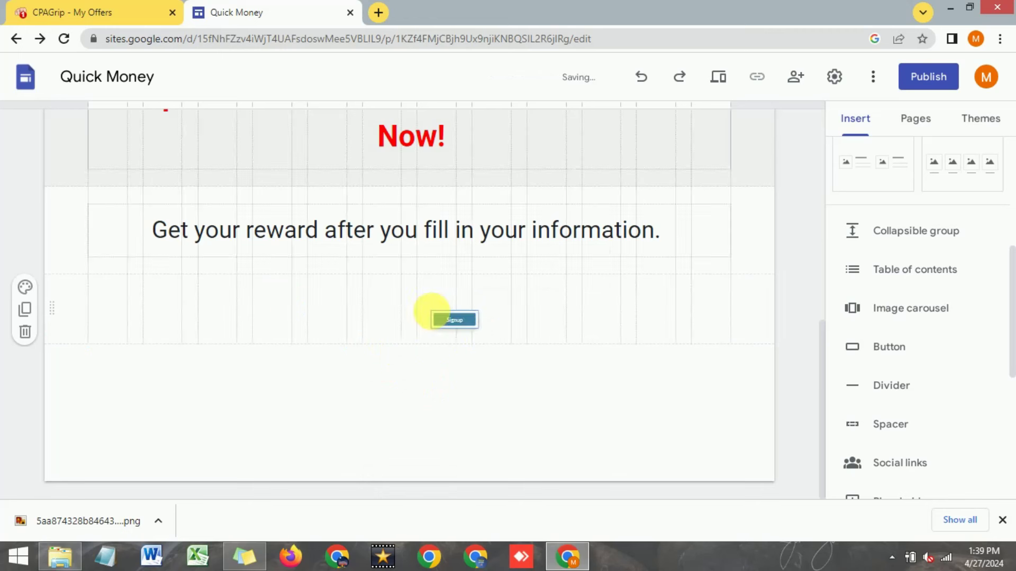
{"action": "left_click", "coordinate": [245, 314]}
{"action": "left_click", "coordinate": [25, 287]}
Step: Try the grey Style 2 section colour, then switch the Signup section to dark blue Style 3
{"action": "left_click", "coordinate": [82, 356]}
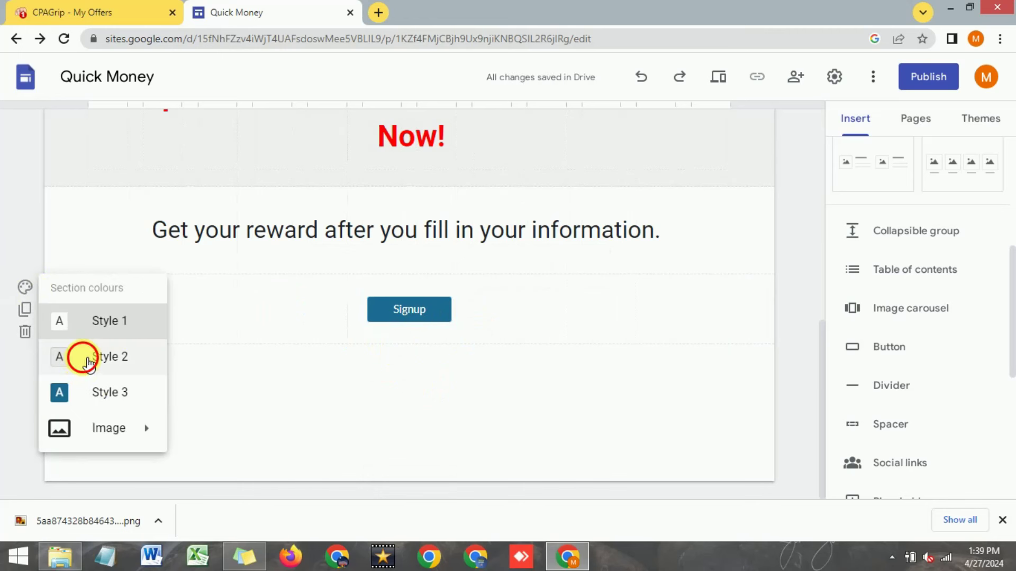
{"action": "left_click", "coordinate": [25, 287]}
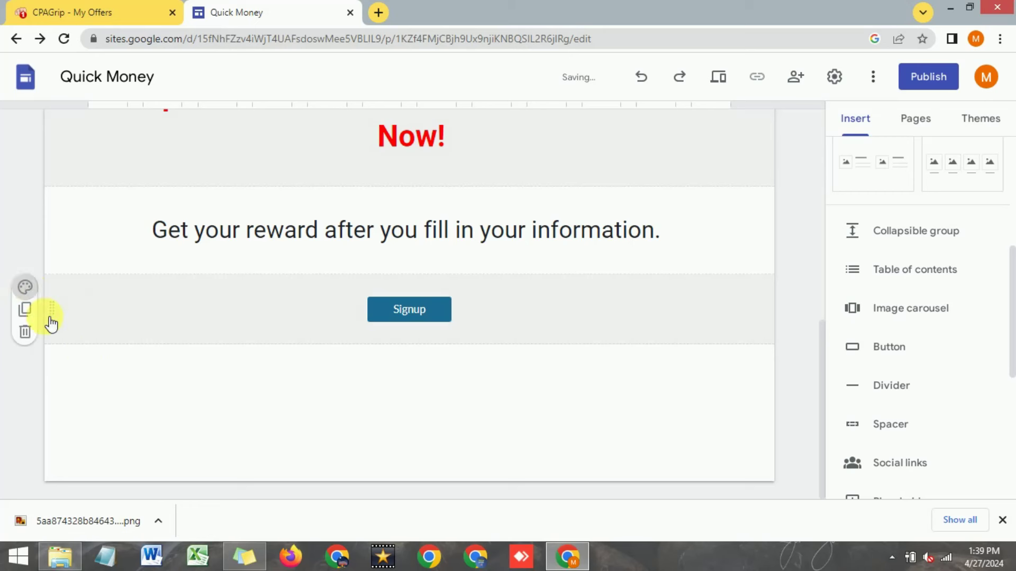
{"action": "left_click", "coordinate": [97, 405]}
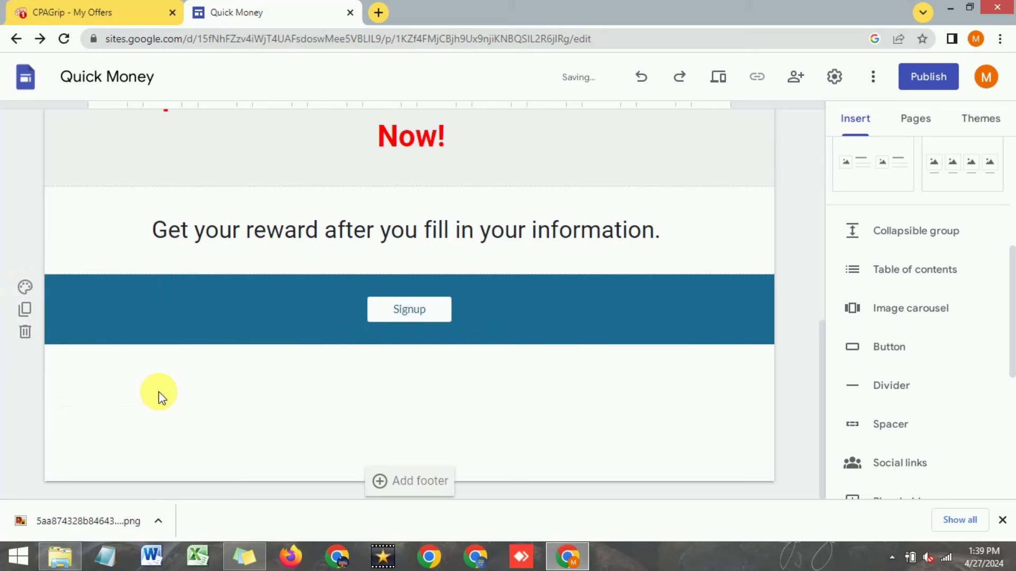
{"action": "scroll", "coordinate": [192, 311], "scroll_direction": "up", "scroll_amount": 7}
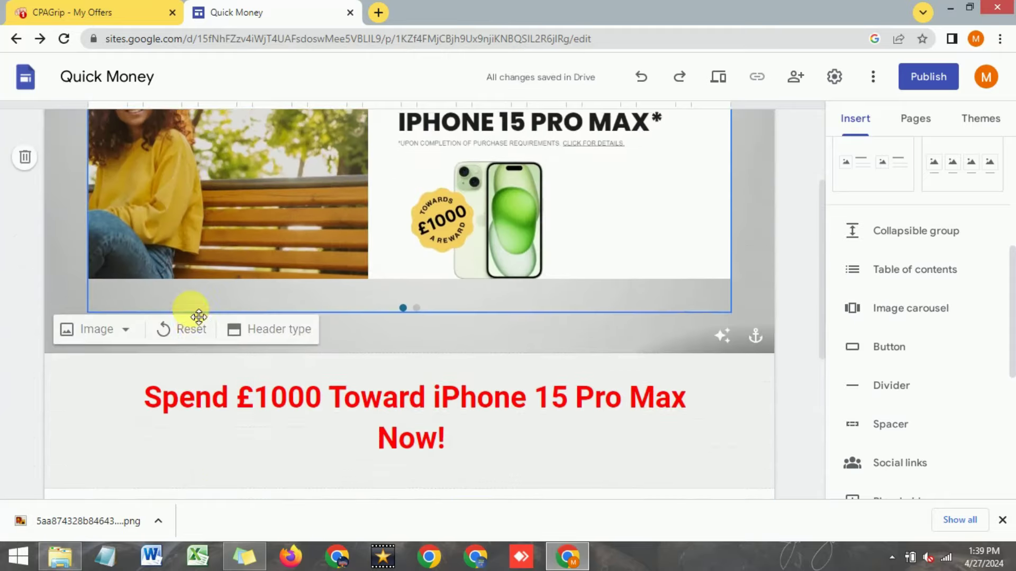
{"action": "scroll", "coordinate": [190, 317], "scroll_direction": "down", "scroll_amount": 6}
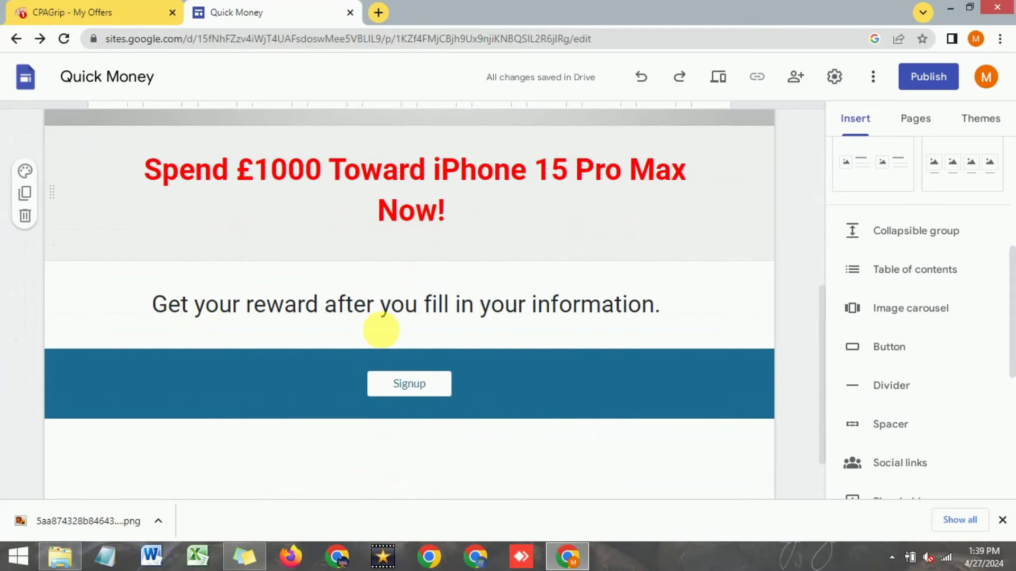
{"action": "scroll", "coordinate": [301, 330], "scroll_direction": "down", "scroll_amount": 1}
{"action": "scroll", "coordinate": [301, 330], "scroll_direction": "down", "scroll_amount": 1}
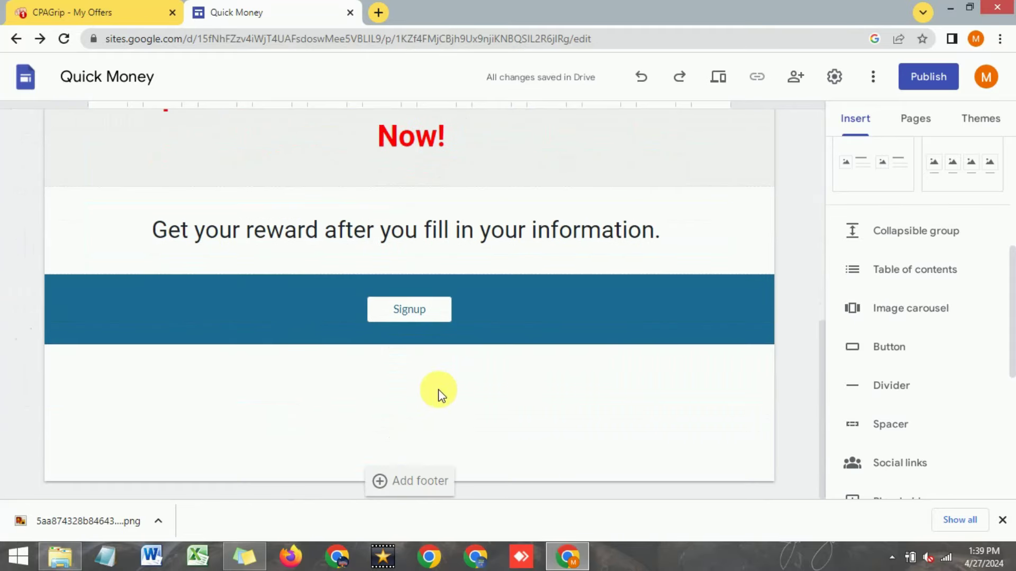
Step: Search images for 'iphone gi' and insert a gift-box picture below the Signup band
{"action": "double_click", "coordinate": [396, 401]}
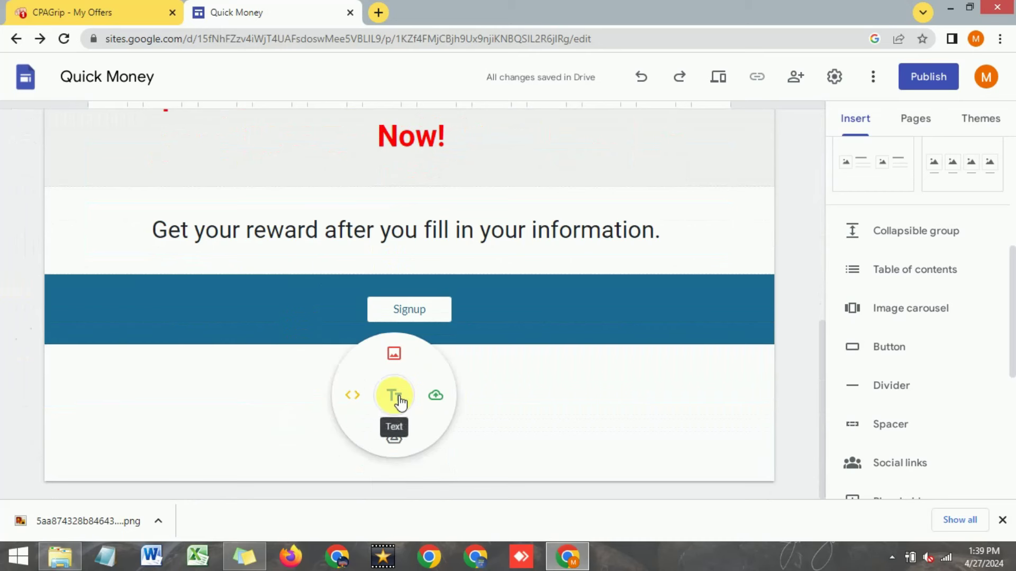
{"action": "left_click", "coordinate": [397, 401]}
{"action": "type", "text": "iphone gift"}
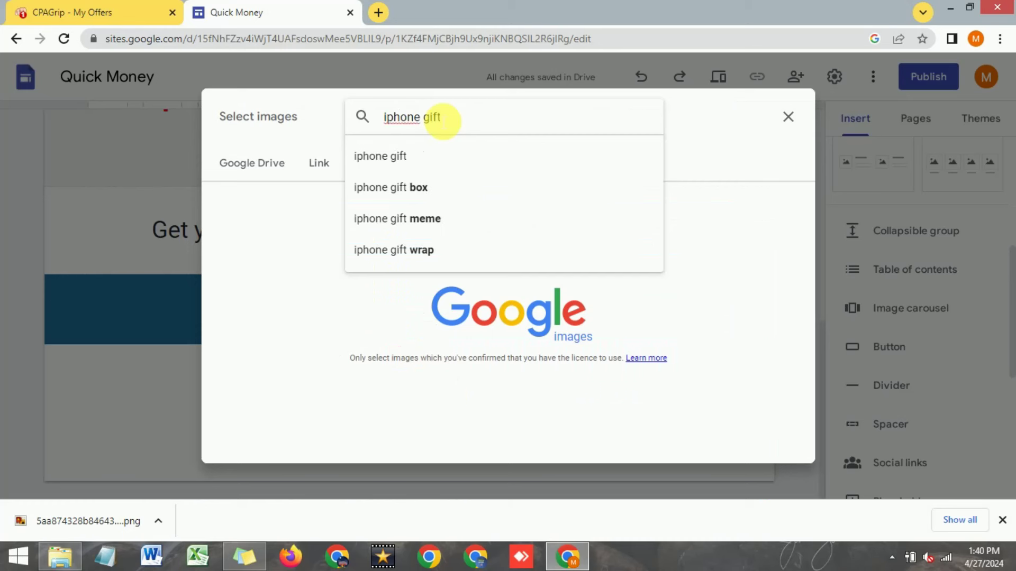
{"action": "key", "text": "Return"}
{"action": "left_click", "coordinate": [483, 287]}
{"action": "left_click", "coordinate": [767, 447]}
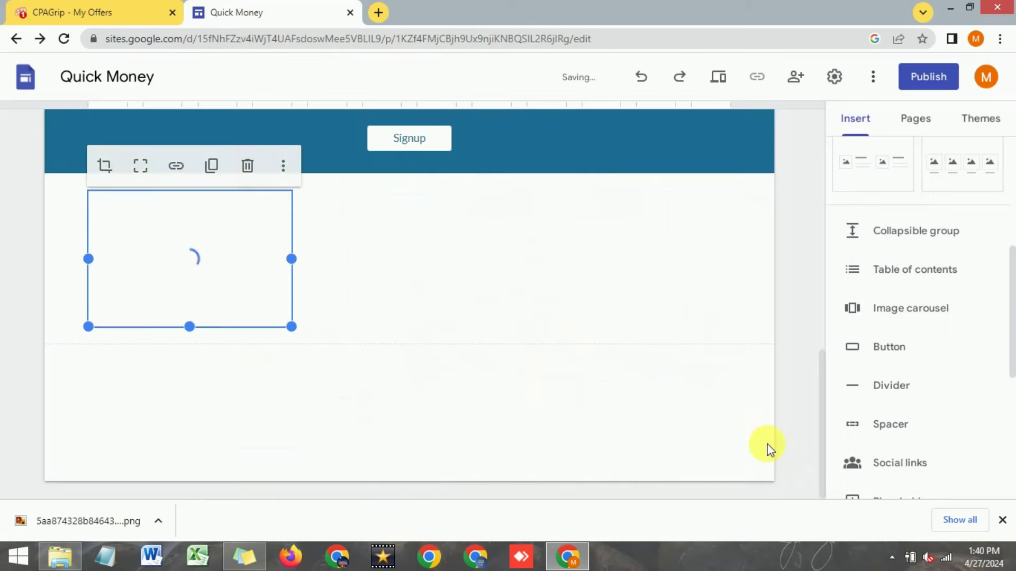
Step: Centre the gift image in its section and enlarge it
{"action": "scroll", "coordinate": [322, 299], "scroll_direction": "up", "scroll_amount": 3}
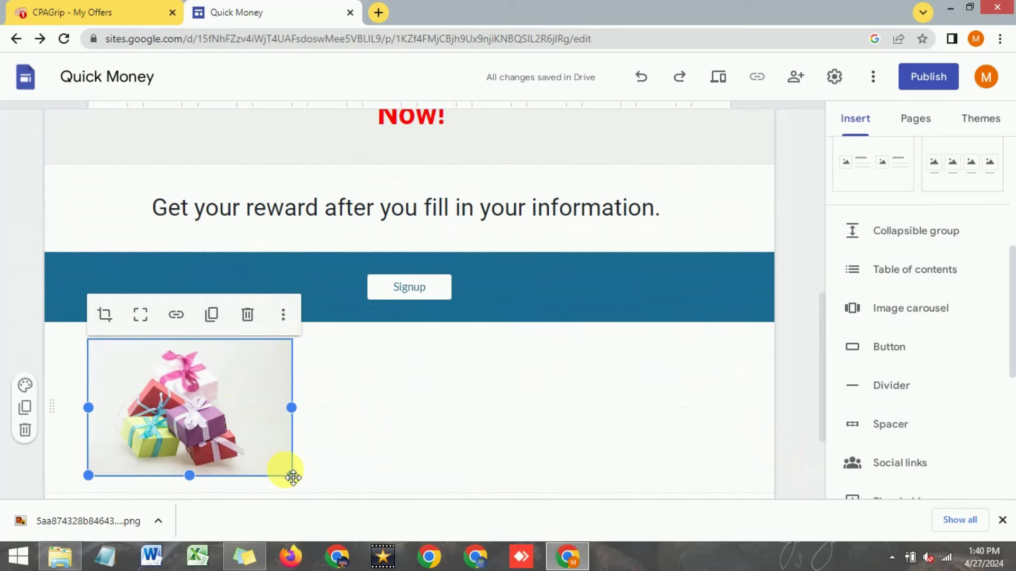
{"action": "left_click_drag", "start_coordinate": [317, 407], "coordinate": [423, 404]}
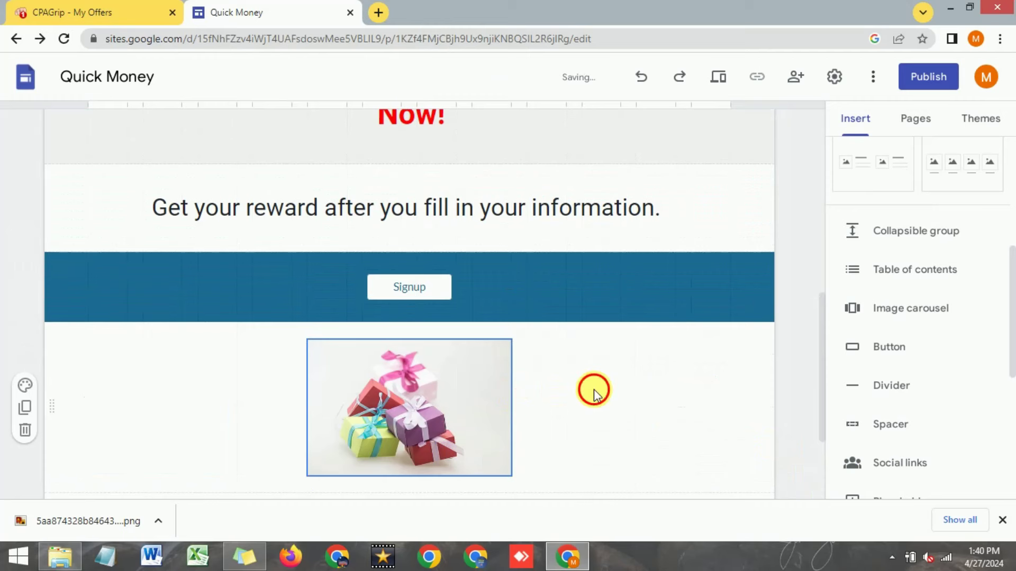
{"action": "scroll", "coordinate": [592, 386], "scroll_direction": "down", "scroll_amount": 1}
{"action": "left_click", "coordinate": [476, 366]}
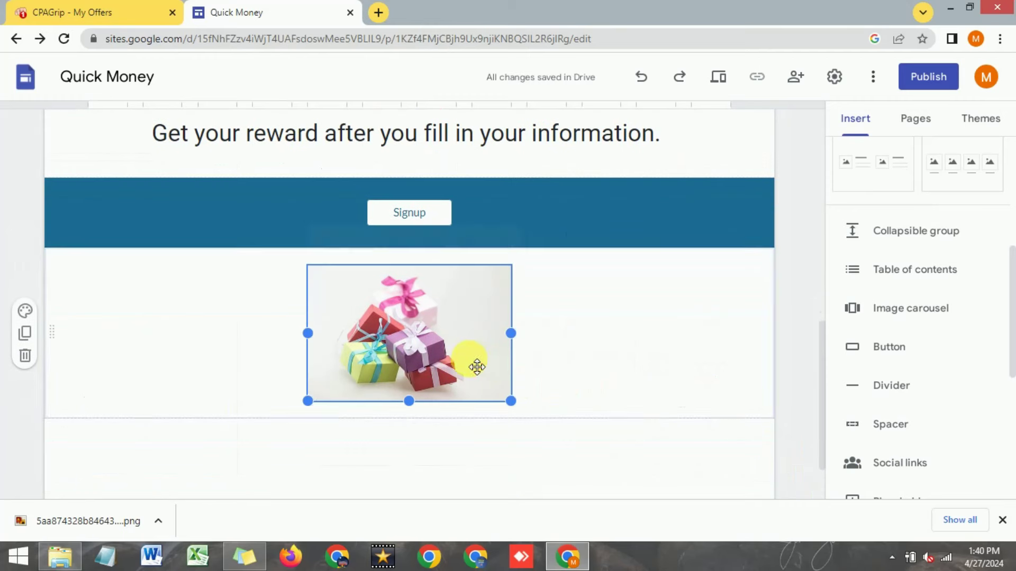
{"action": "left_click_drag", "start_coordinate": [308, 401], "coordinate": [208, 462]}
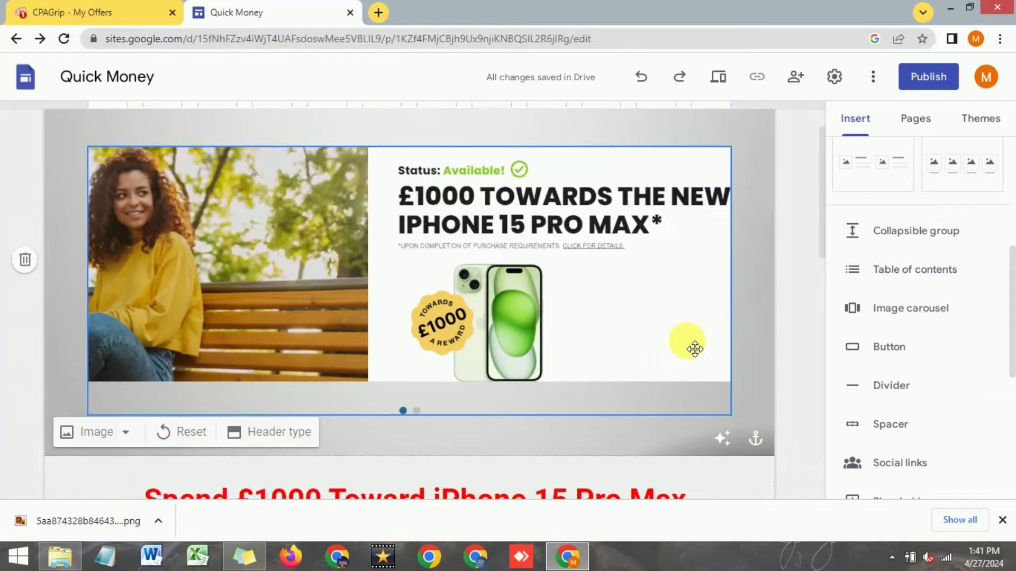
{"action": "scroll", "coordinate": [684, 340], "scroll_direction": "down", "scroll_amount": 8}
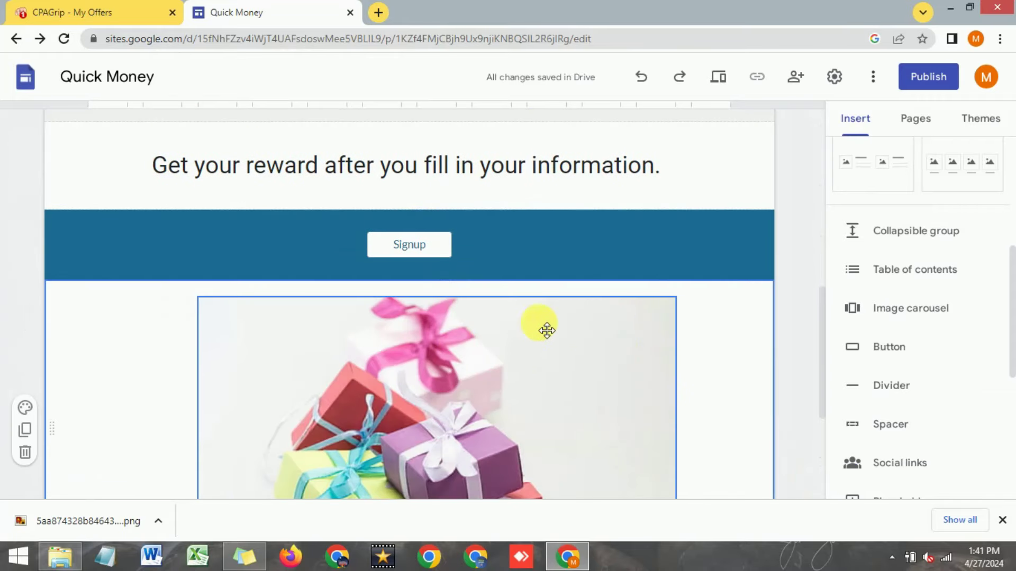
{"action": "scroll", "coordinate": [547, 331], "scroll_direction": "down", "scroll_amount": 3}
{"action": "left_click", "coordinate": [1002, 520]}
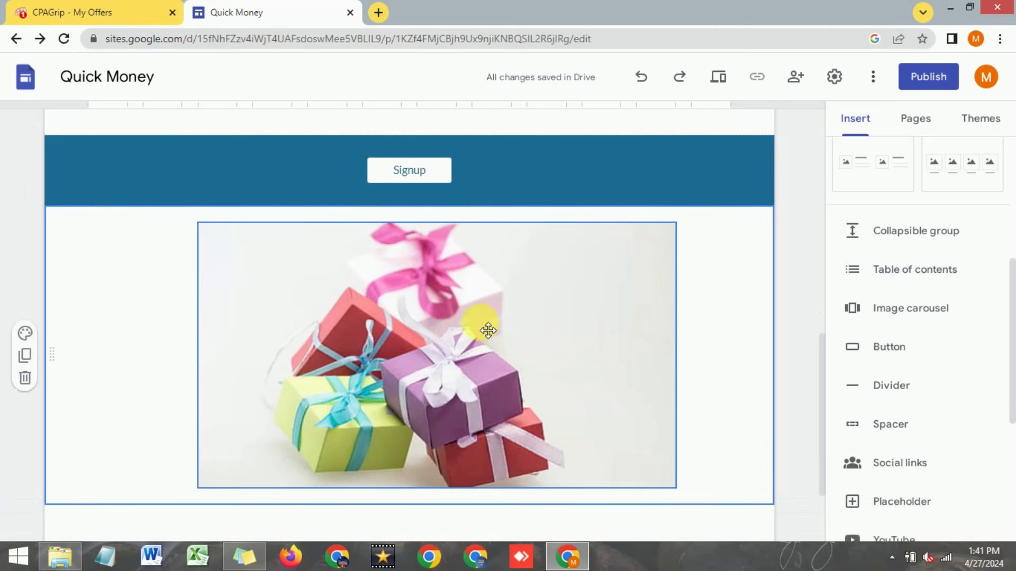
{"action": "right_click", "coordinate": [443, 309]}
{"action": "left_click", "coordinate": [426, 309]}
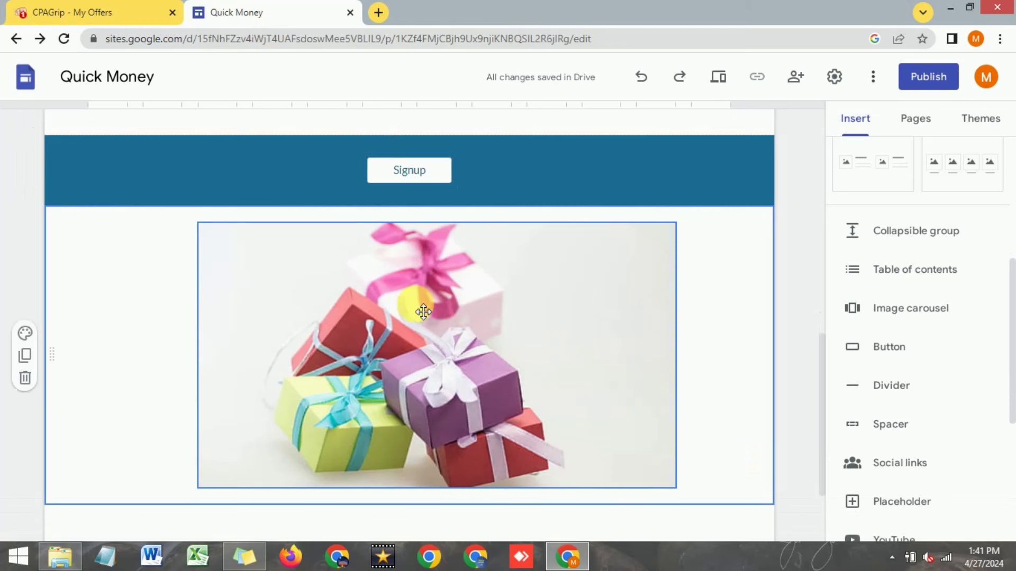
{"action": "left_click", "coordinate": [285, 199]}
{"action": "right_click", "coordinate": [286, 209]}
{"action": "left_click", "coordinate": [324, 298]}
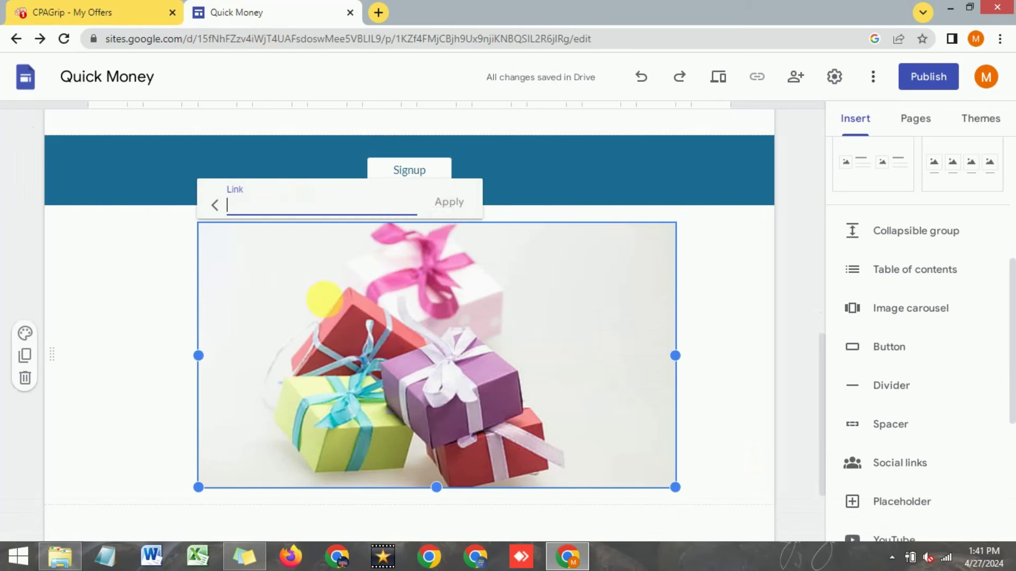
{"action": "left_click", "coordinate": [448, 203]}
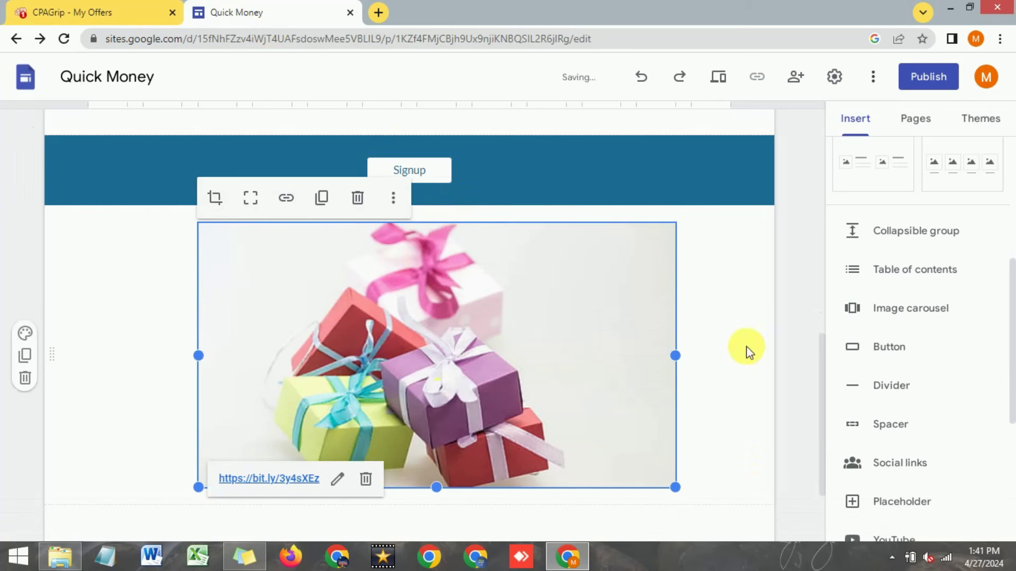
{"action": "left_click", "coordinate": [725, 340]}
{"action": "scroll", "coordinate": [529, 317], "scroll_direction": "up", "scroll_amount": 5}
{"action": "left_click", "coordinate": [502, 267]}
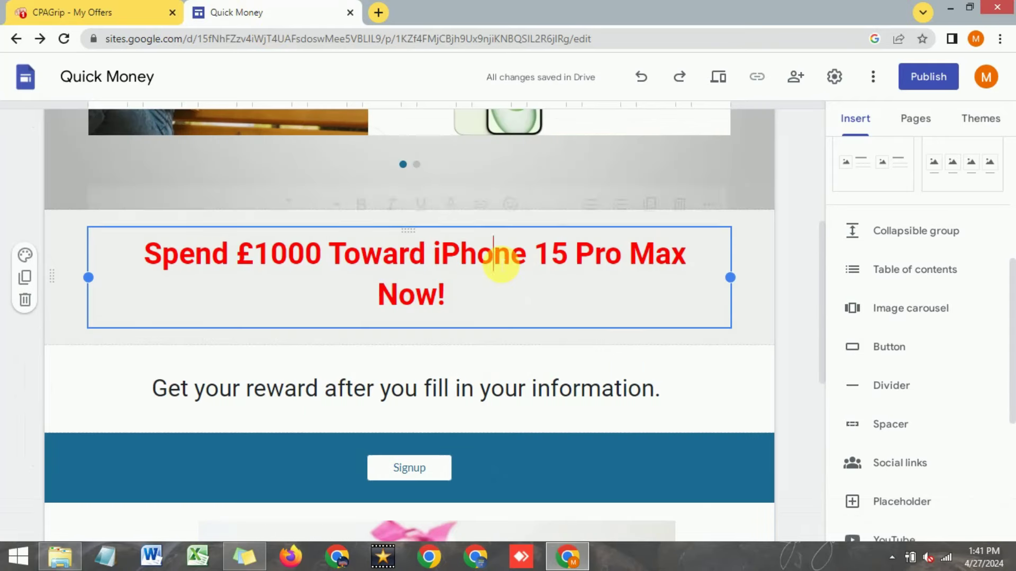
{"action": "triple_click", "coordinate": [442, 262]}
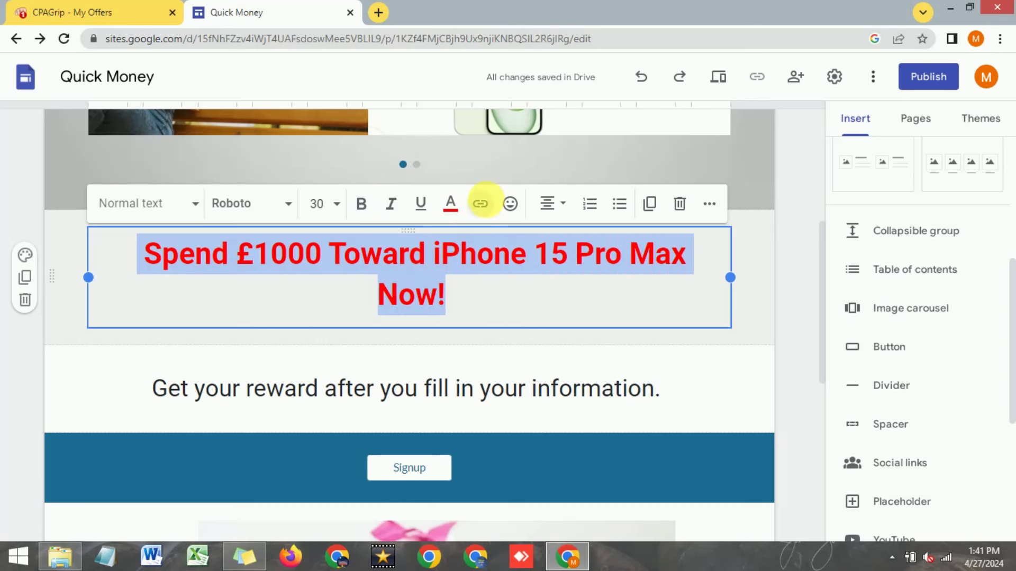
{"action": "left_click", "coordinate": [480, 203]}
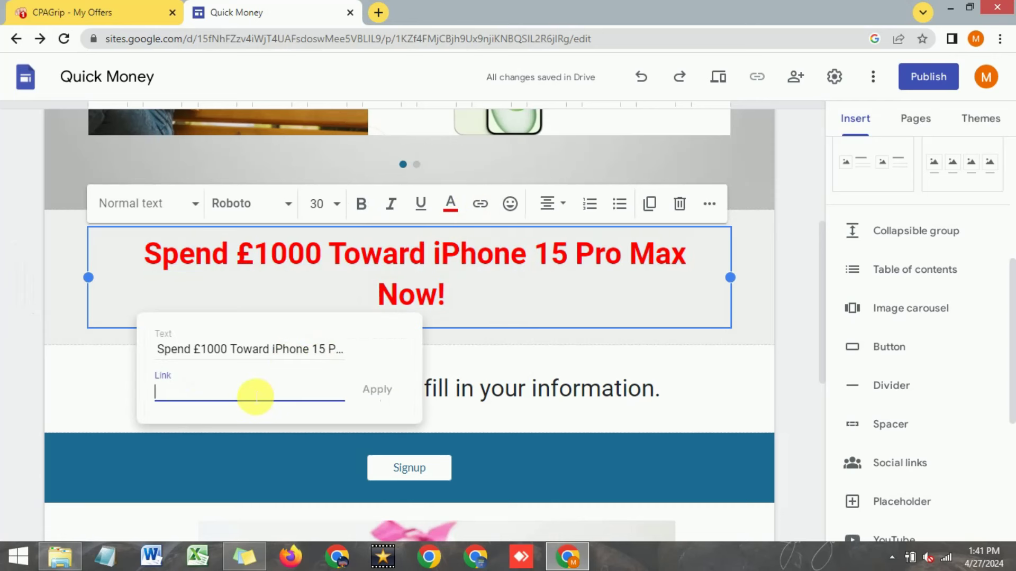
{"action": "right_click", "coordinate": [255, 397]}
{"action": "left_click", "coordinate": [286, 272]}
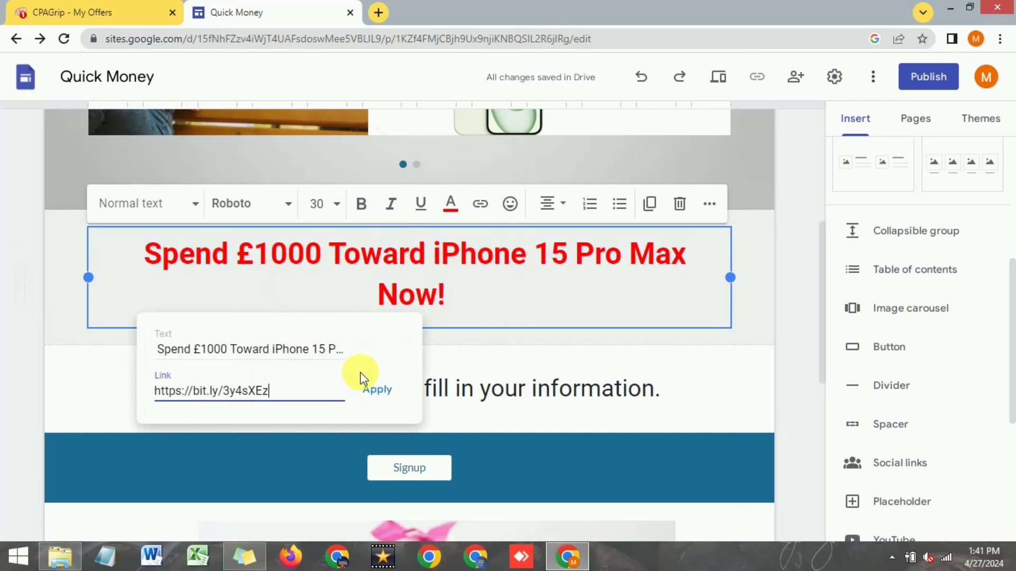
{"action": "left_click", "coordinate": [370, 393]}
{"action": "left_click", "coordinate": [581, 349]}
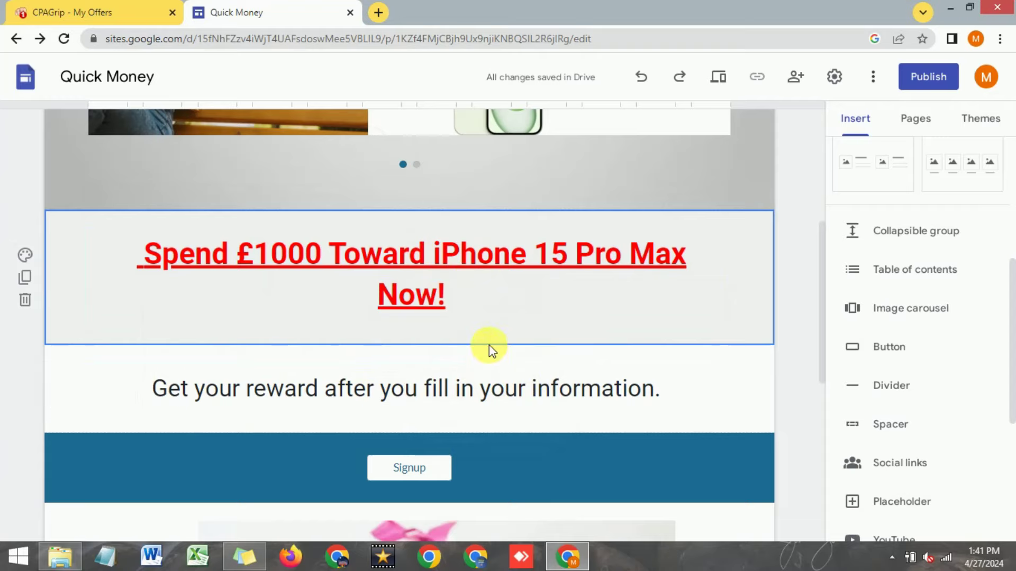
{"action": "scroll", "coordinate": [486, 341], "scroll_direction": "up", "scroll_amount": 5}
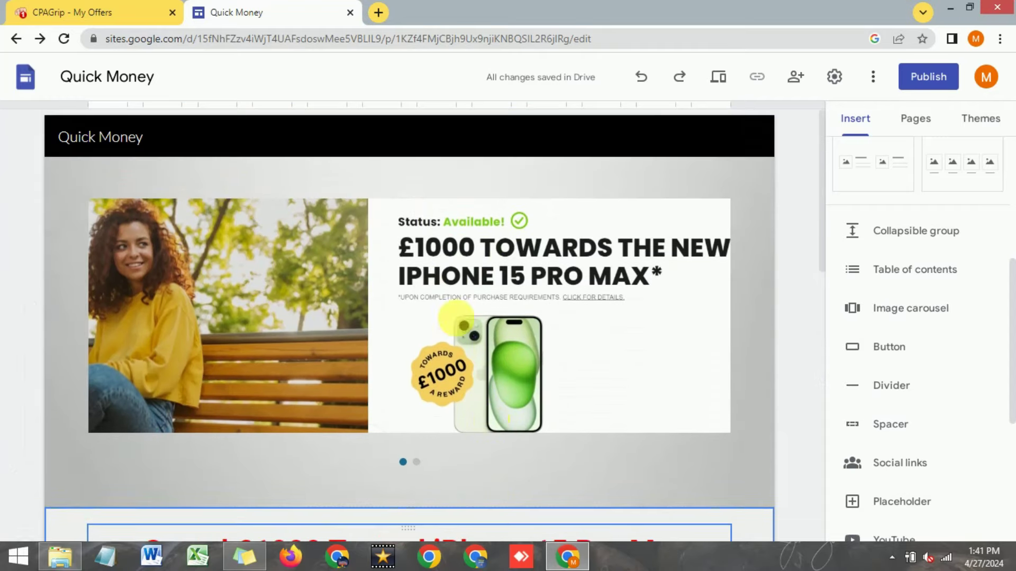
Step: Publish the site with the web address quickmoney5633
{"action": "left_click", "coordinate": [138, 10]}
{"action": "left_click", "coordinate": [238, 12]}
{"action": "left_click", "coordinate": [923, 77]}
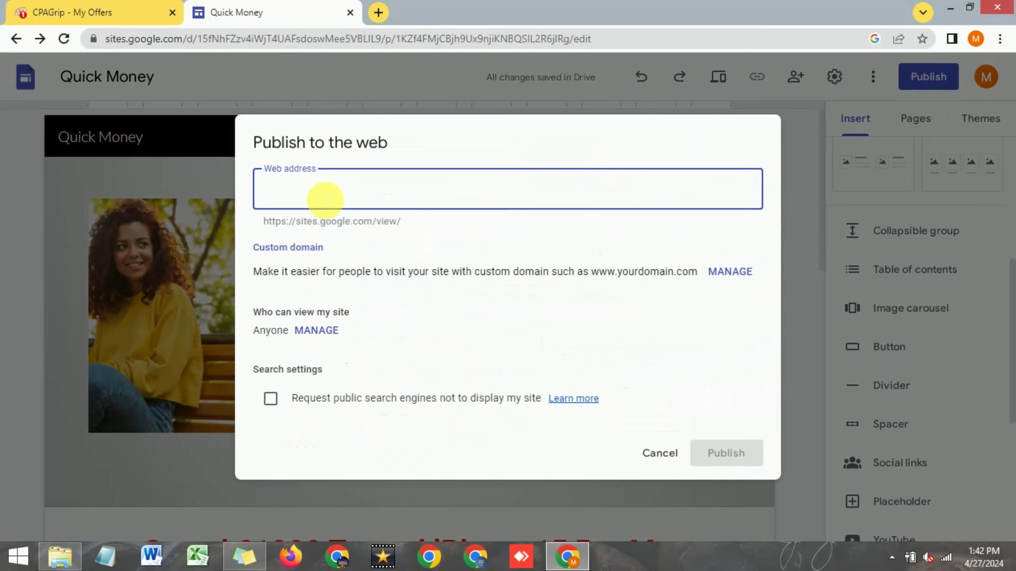
{"action": "type", "text": "quickmoney"}
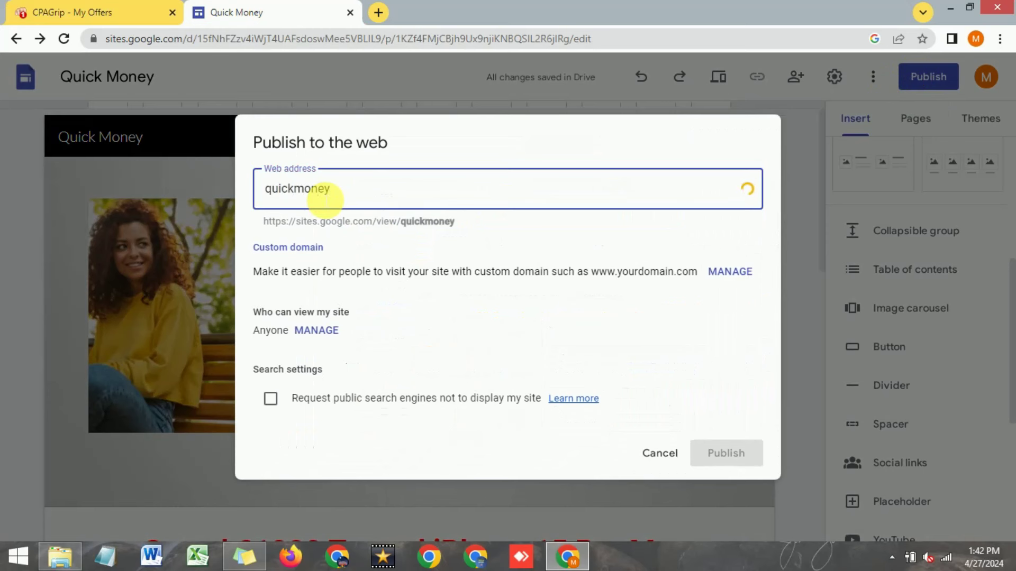
{"action": "type", "text": "5633"}
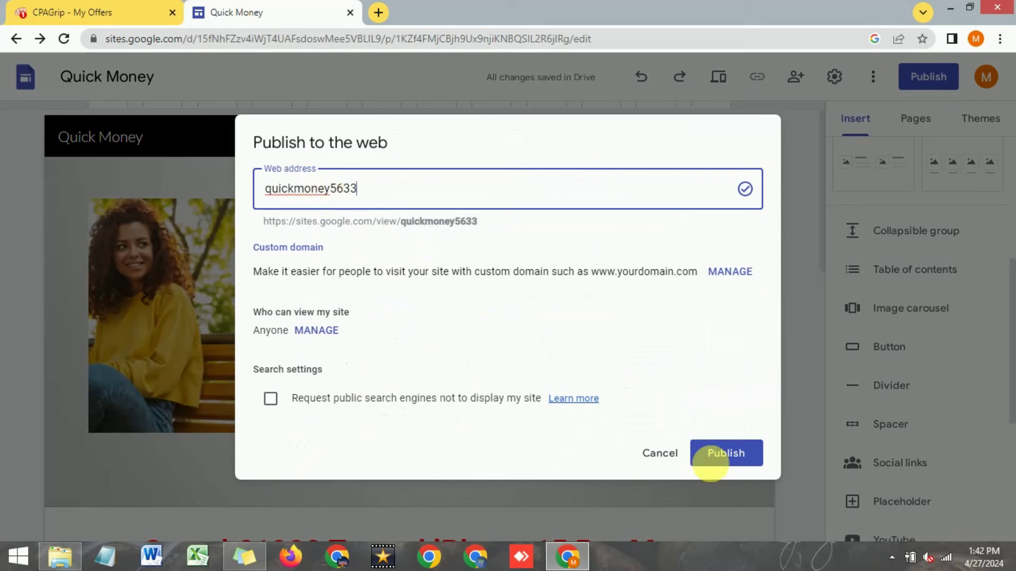
{"action": "left_click", "coordinate": [738, 458]}
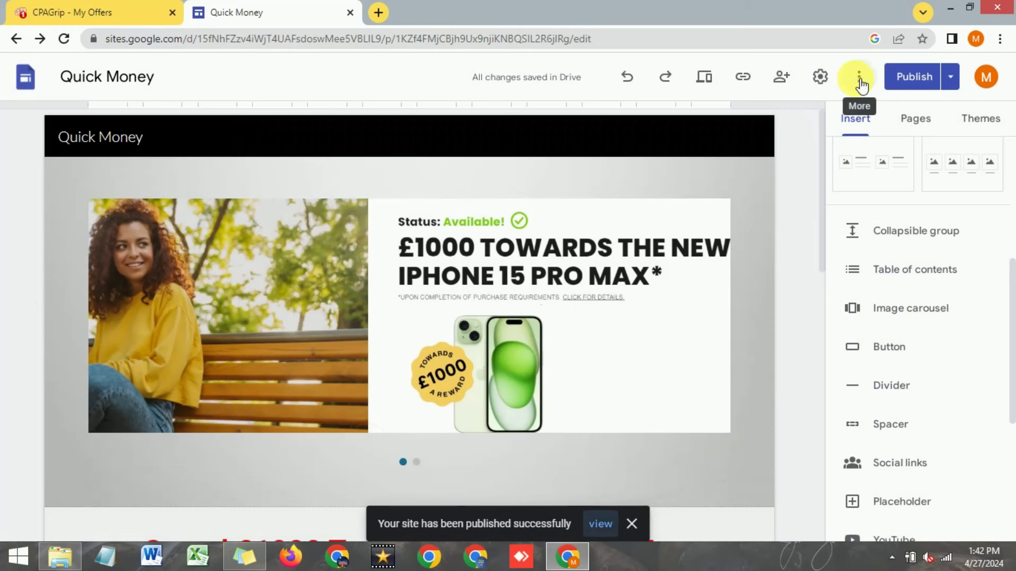
{"action": "left_click", "coordinate": [713, 80]}
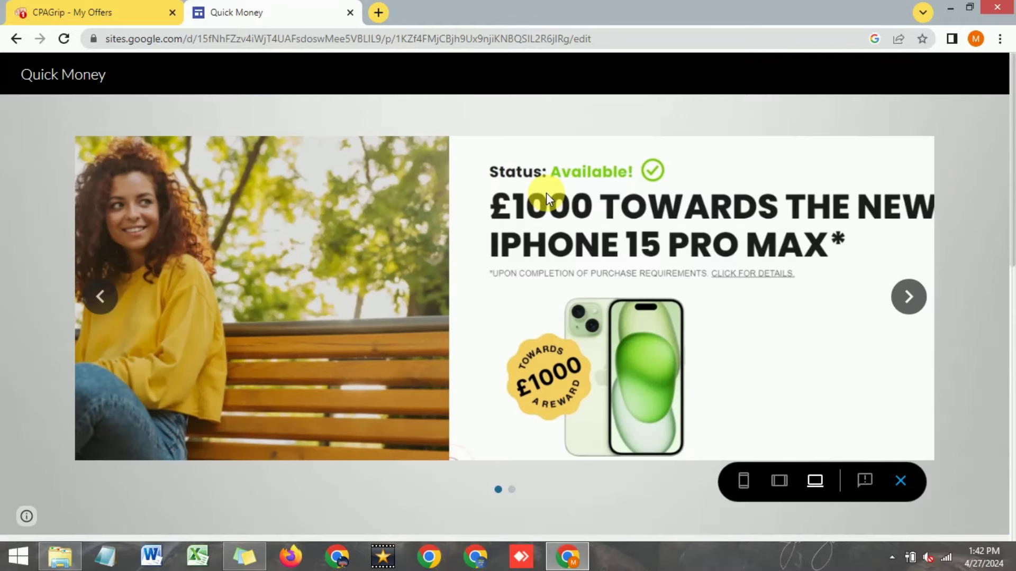
Step: Scroll through the page preview and switch it to phone size
{"action": "scroll", "coordinate": [554, 221], "scroll_direction": "down", "scroll_amount": 8}
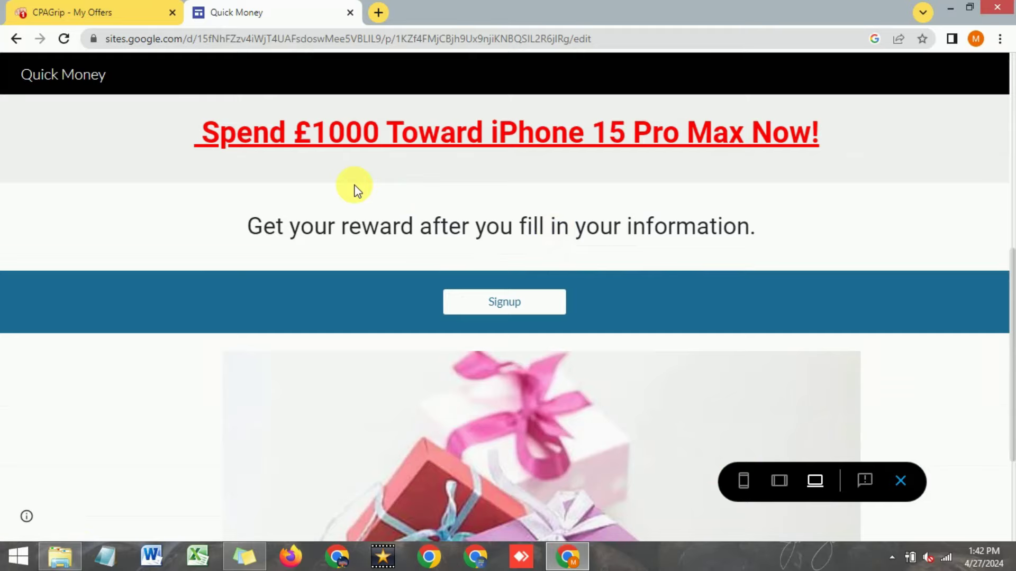
{"action": "scroll", "coordinate": [352, 188], "scroll_direction": "down", "scroll_amount": 3}
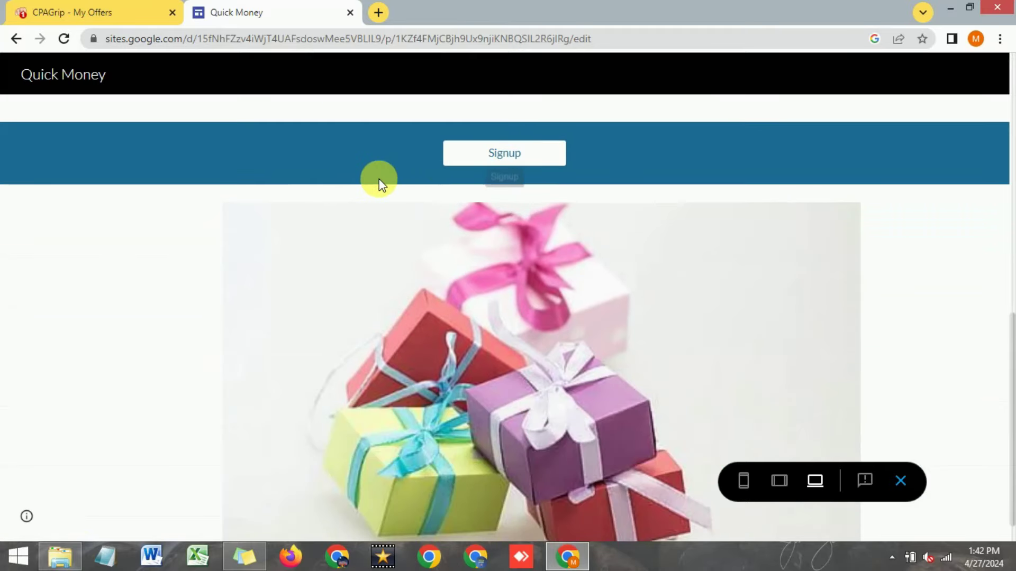
{"action": "scroll", "coordinate": [380, 181], "scroll_direction": "up", "scroll_amount": 4}
{"action": "scroll", "coordinate": [450, 222], "scroll_direction": "up", "scroll_amount": 5}
{"action": "left_click", "coordinate": [743, 481]}
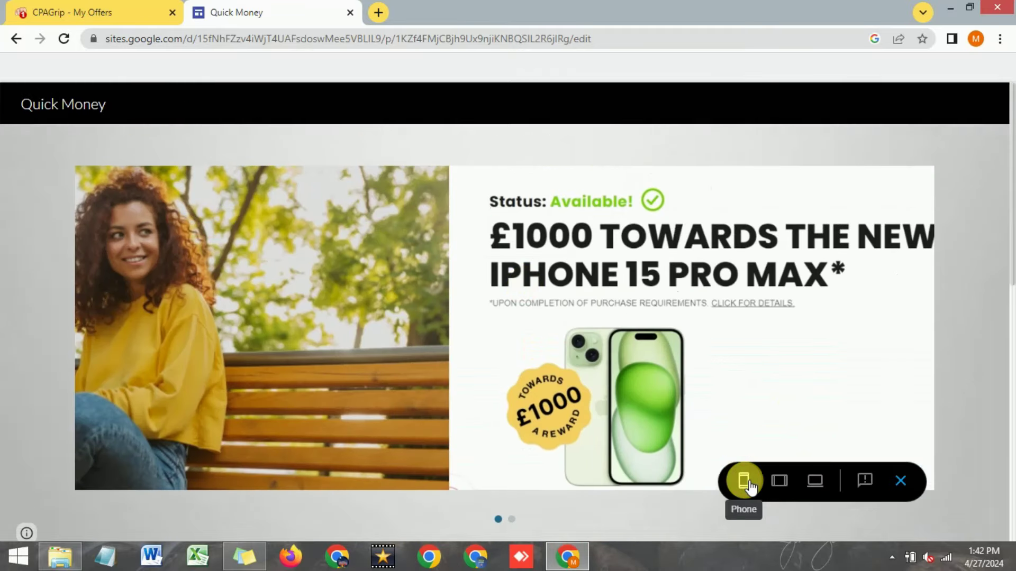
Step: Open the live published site in a new tab, scroll through it, then close it
{"action": "left_click", "coordinate": [608, 245]}
{"action": "scroll", "coordinate": [461, 217], "scroll_direction": "up", "scroll_amount": 12}
{"action": "scroll", "coordinate": [458, 217], "scroll_direction": "down", "scroll_amount": 6}
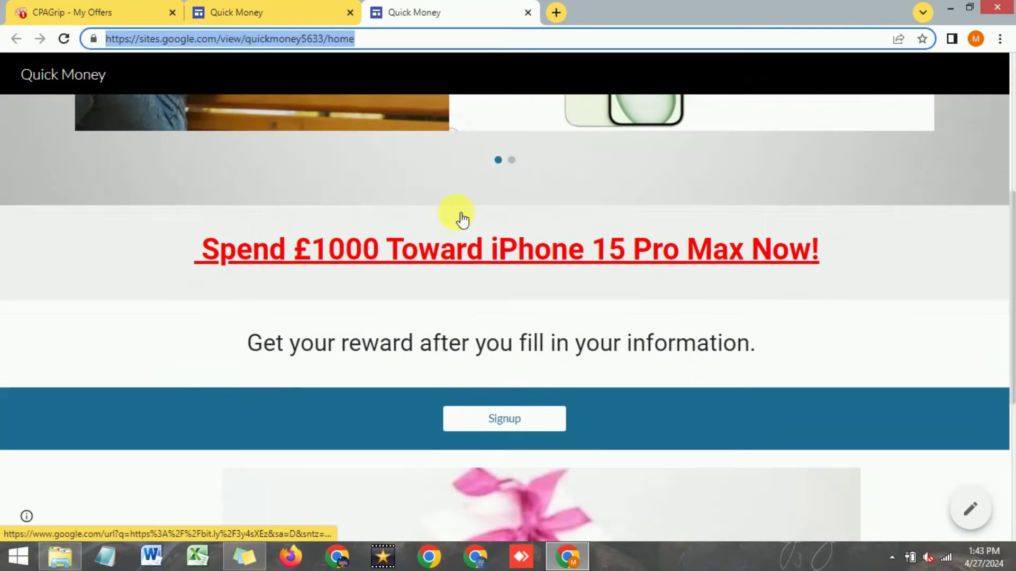
{"action": "scroll", "coordinate": [457, 214], "scroll_direction": "up", "scroll_amount": 7}
{"action": "scroll", "coordinate": [454, 211], "scroll_direction": "down", "scroll_amount": 5}
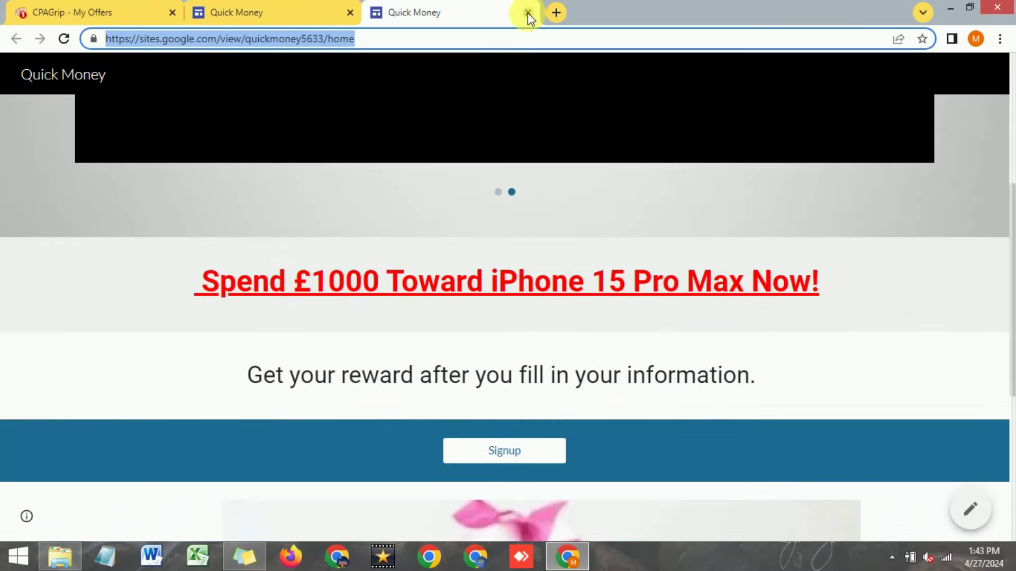
{"action": "left_click", "coordinate": [528, 12]}
Step: Close the Sites editor tab and open the published site URL in a new tab
{"action": "left_click", "coordinate": [350, 13]}
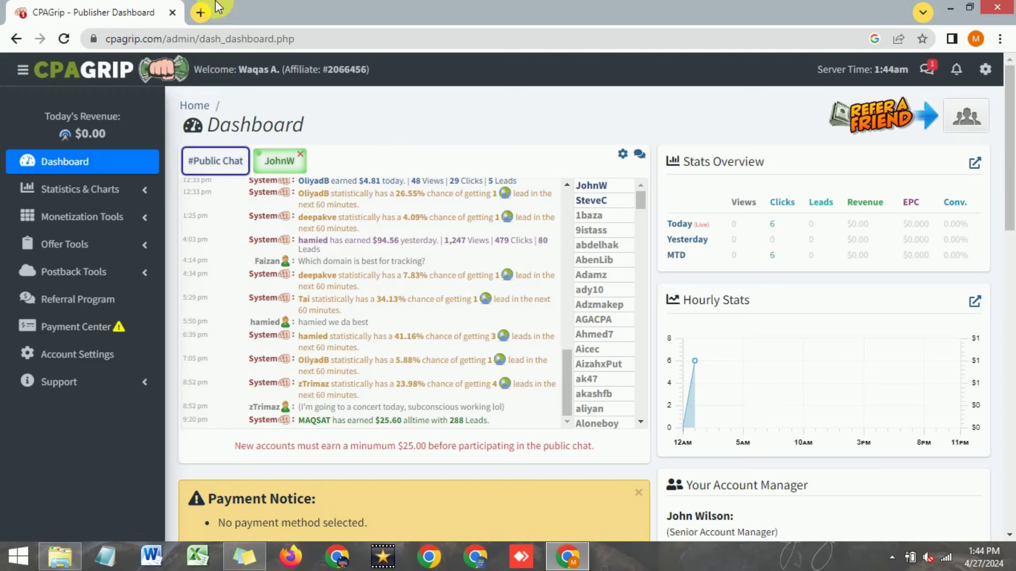
{"action": "left_click", "coordinate": [201, 13]}
{"action": "right_click", "coordinate": [260, 39]}
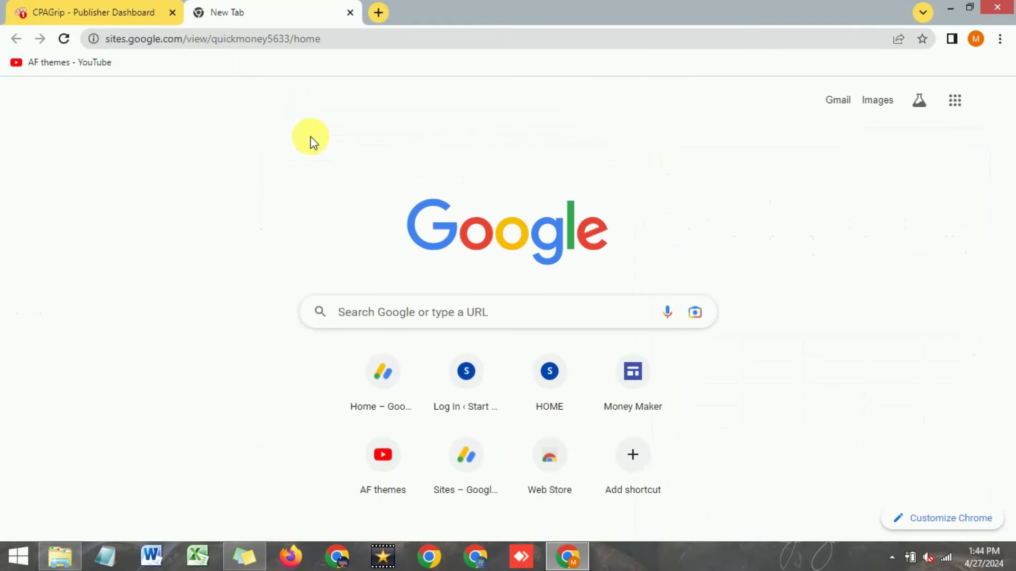
{"action": "left_click", "coordinate": [365, 38]}
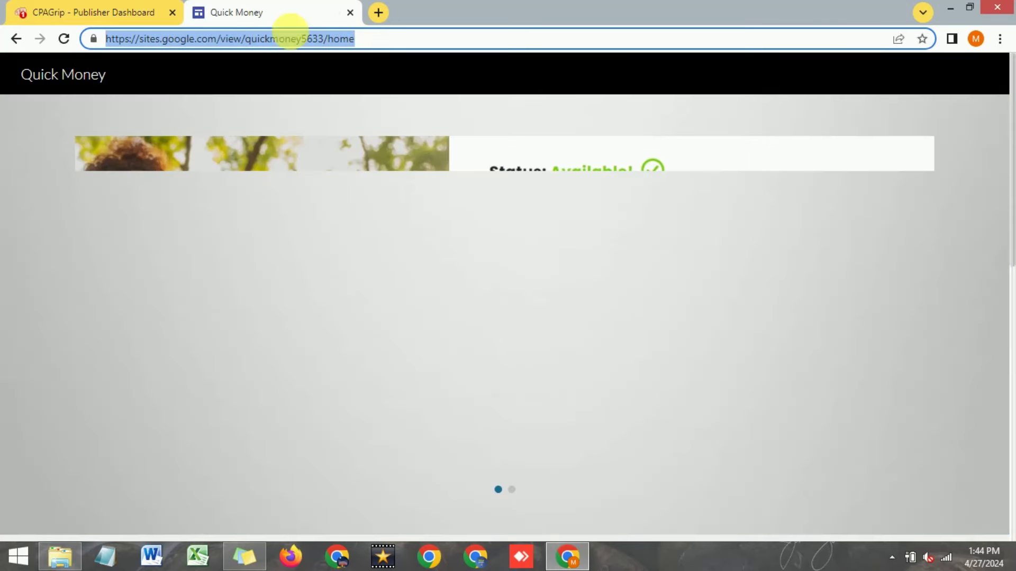
Step: Review the live Quick Money site, then return to the CPAGrip dashboard
{"action": "left_click", "coordinate": [131, 12]}
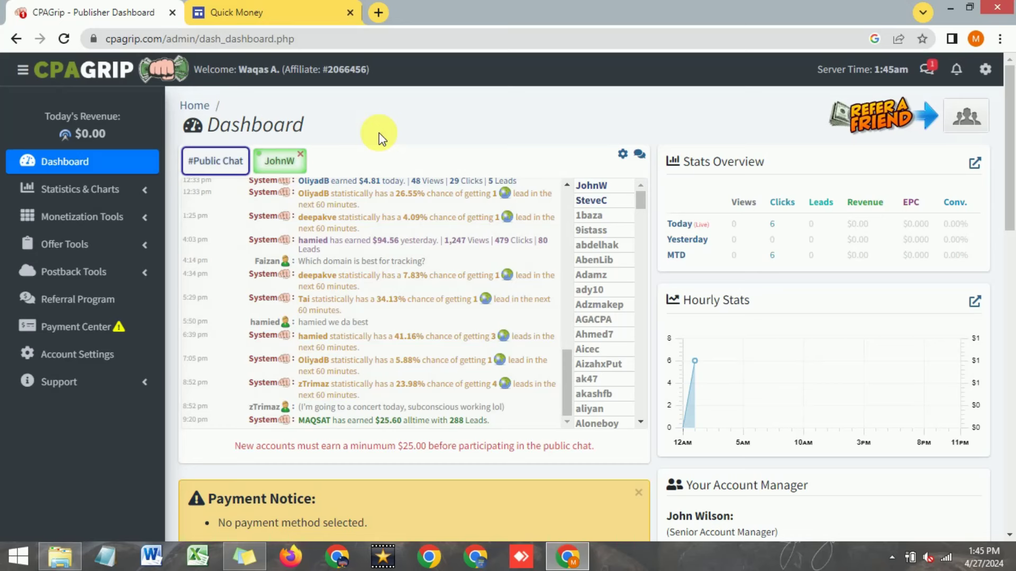
{"action": "left_click", "coordinate": [313, 12]}
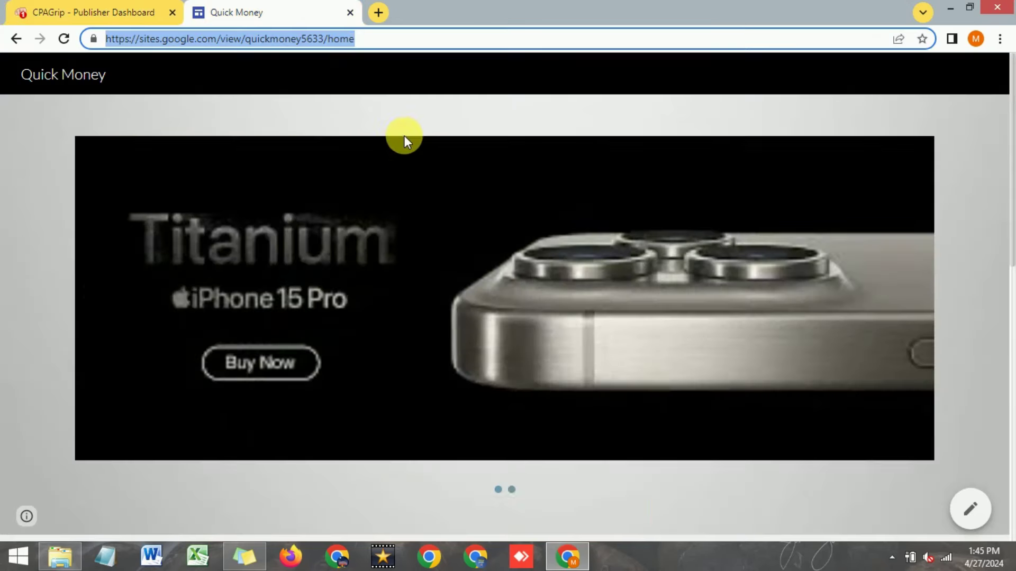
{"action": "scroll", "coordinate": [404, 137], "scroll_direction": "down", "scroll_amount": 8}
{"action": "scroll", "coordinate": [404, 142], "scroll_direction": "up", "scroll_amount": 8}
{"action": "key", "text": "ctrl+shift+Tab"}
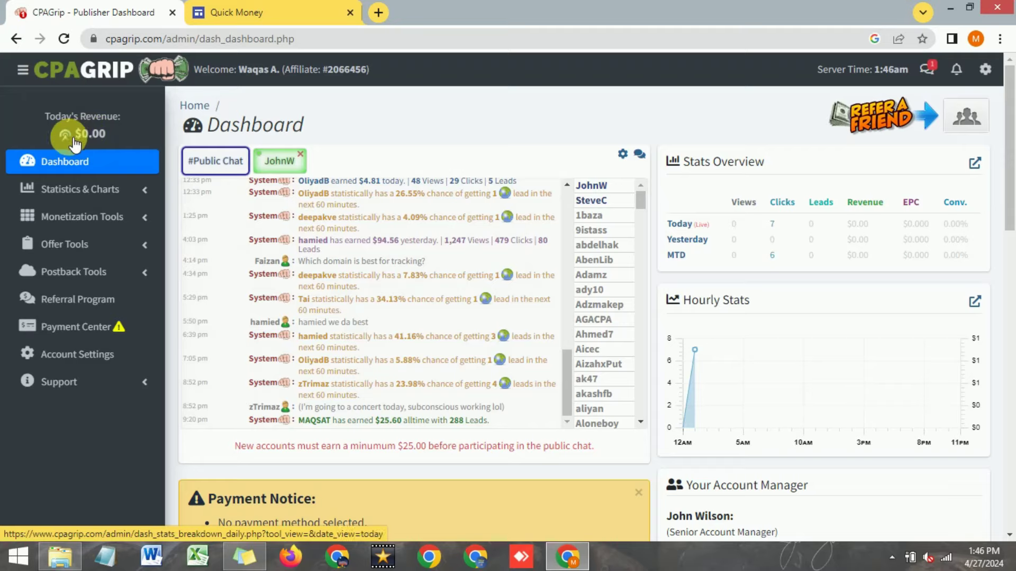
Step: Open the CPAGrip Payments Center and review the Minimum Payment setting
{"action": "left_click", "coordinate": [69, 326]}
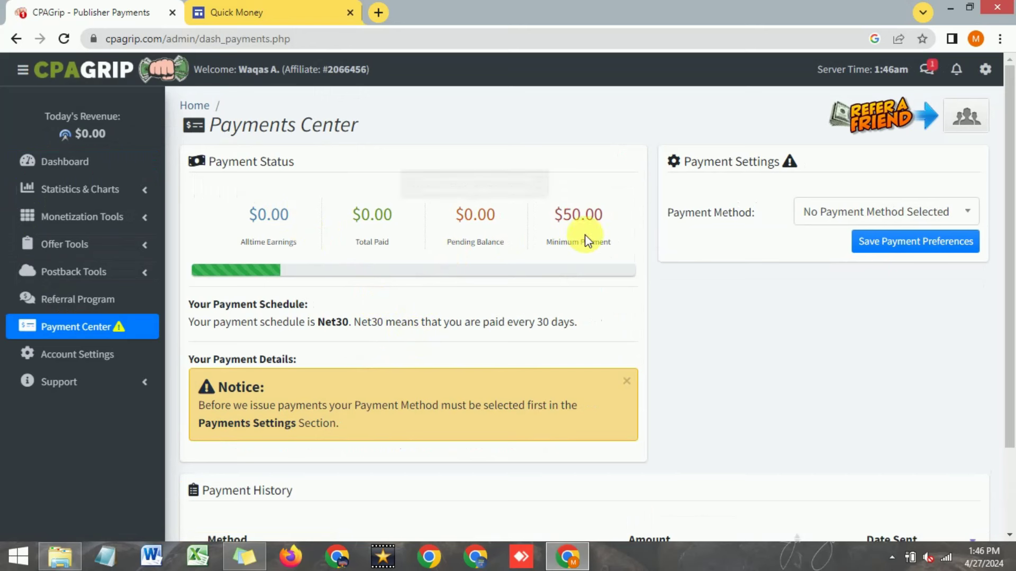
{"action": "mouse_move", "coordinate": [579, 244]}
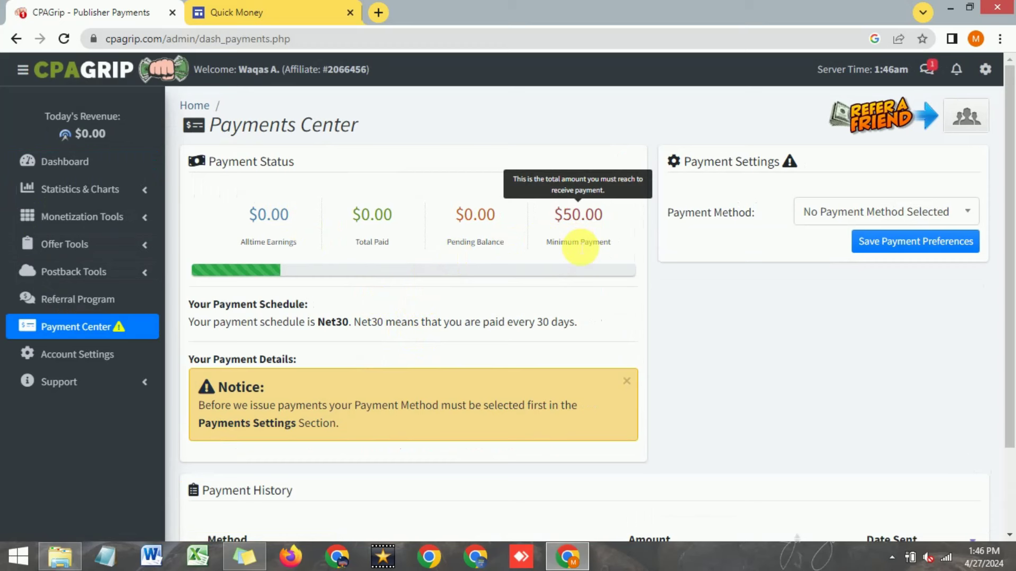
{"action": "triple_click", "coordinate": [578, 244]}
{"action": "left_click", "coordinate": [707, 302]}
{"action": "scroll", "coordinate": [687, 291], "scroll_direction": "down", "scroll_amount": 1}
{"action": "scroll", "coordinate": [691, 289], "scroll_direction": "up", "scroll_amount": 1}
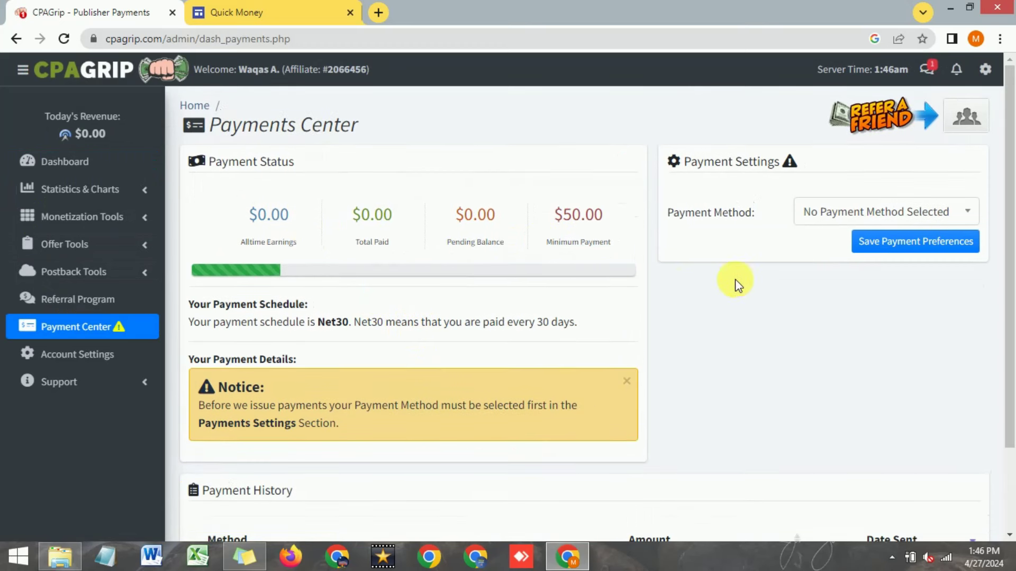
Step: Set the payment method to PayPal and move into the Paypal Email field
{"action": "left_click", "coordinate": [827, 212]}
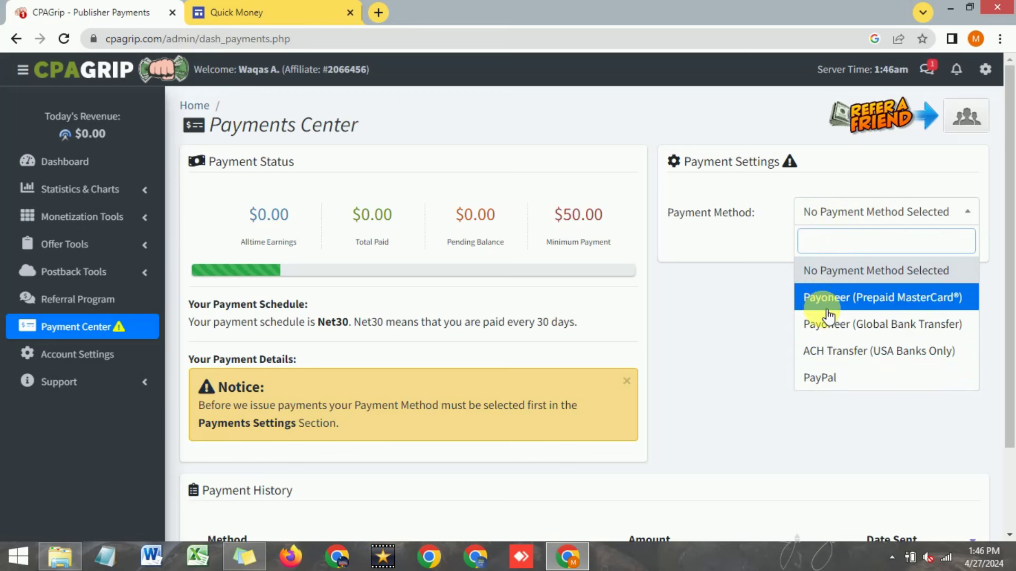
{"action": "left_click", "coordinate": [834, 378]}
{"action": "left_click", "coordinate": [824, 247]}
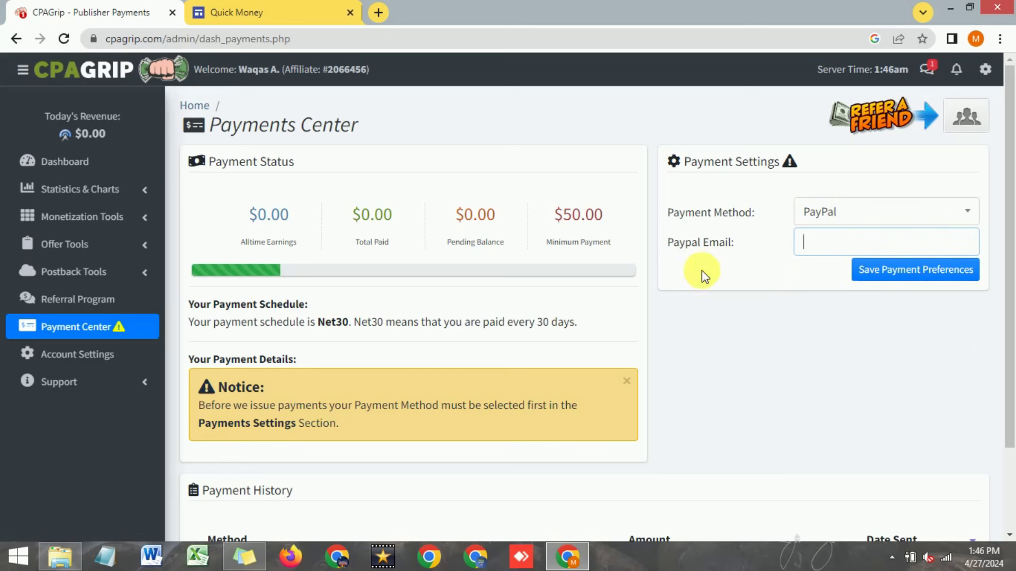
{"action": "scroll", "coordinate": [753, 302], "scroll_direction": "down", "scroll_amount": 3}
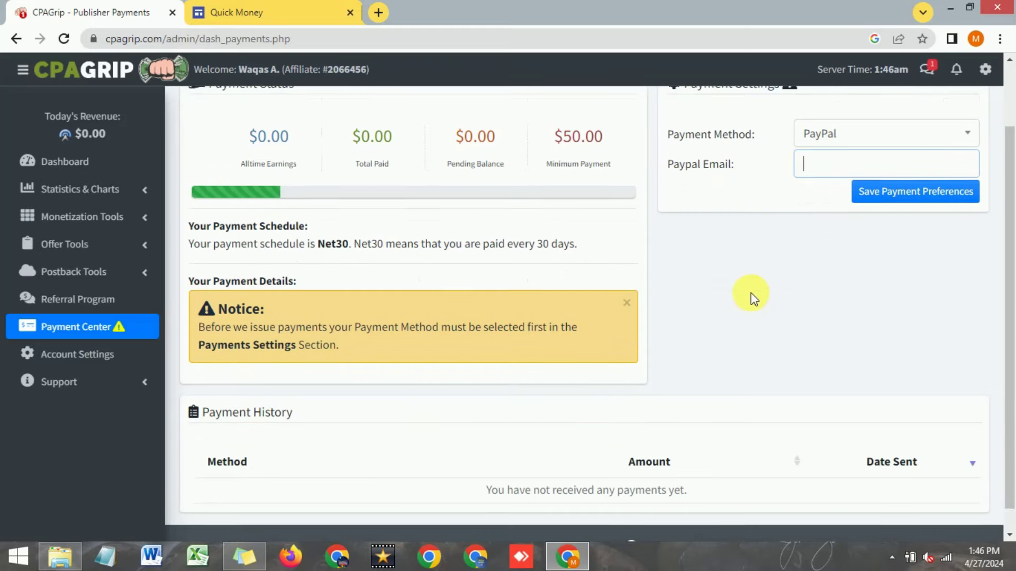
{"action": "scroll", "coordinate": [753, 301], "scroll_direction": "up", "scroll_amount": 2}
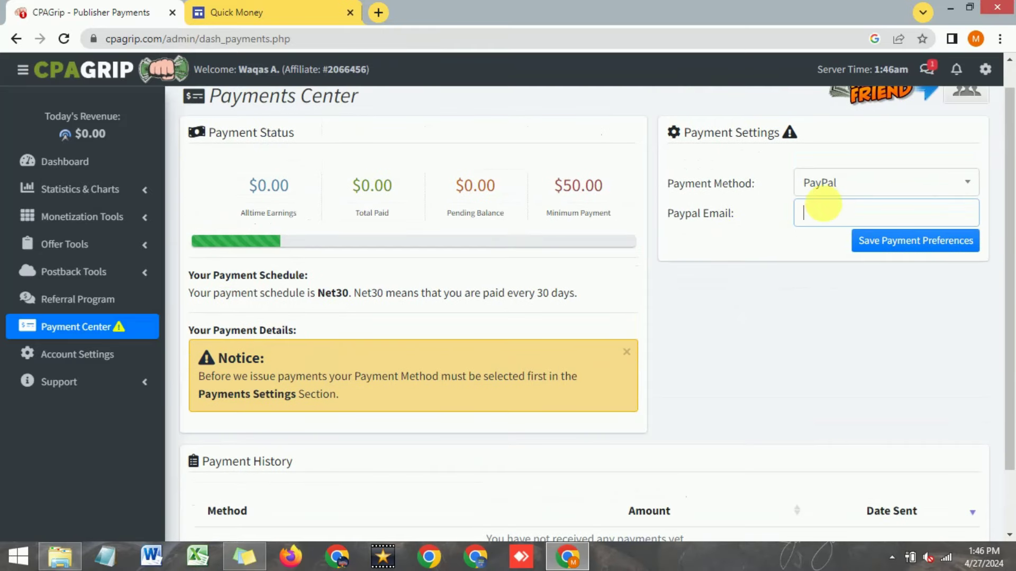
{"action": "left_click", "coordinate": [812, 218]}
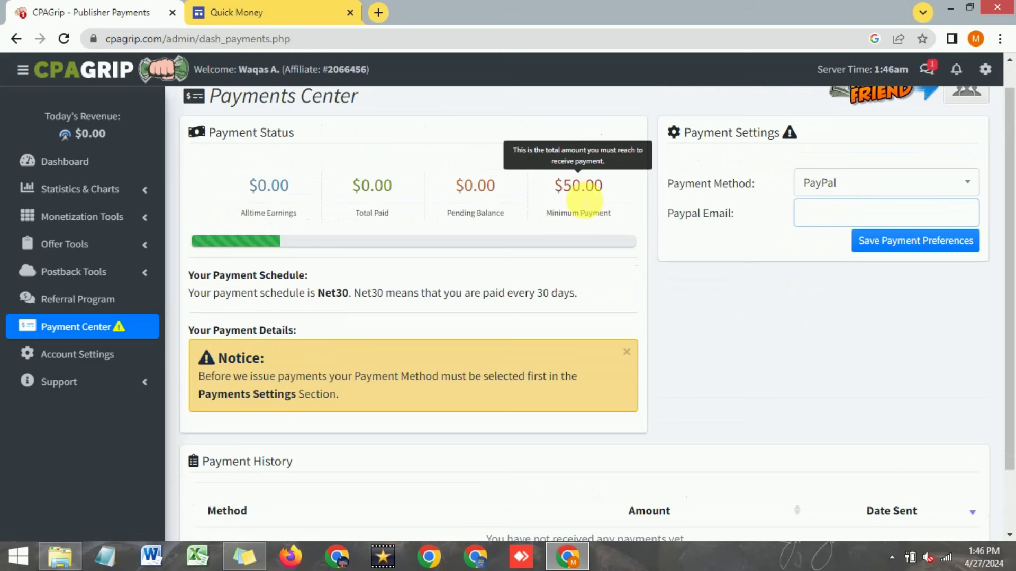
{"action": "scroll", "coordinate": [696, 328], "scroll_direction": "up", "scroll_amount": 1}
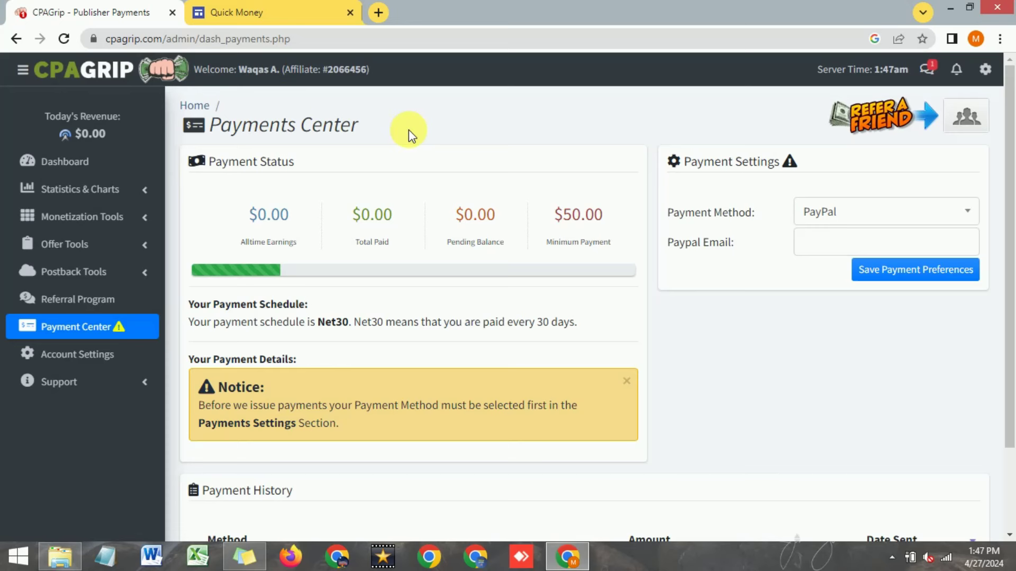
Step: Review the portfolio website in the other Chrome window, then return to the CPAGrip Publisher Dashboard
{"action": "key", "text": "alt+Tab"}
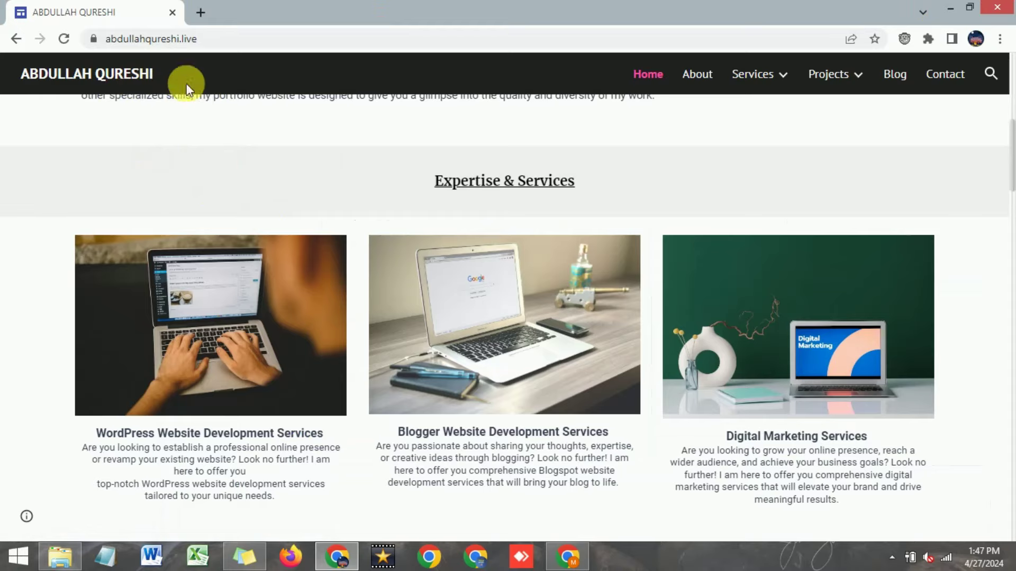
{"action": "scroll", "coordinate": [464, 345], "scroll_direction": "down", "scroll_amount": 10}
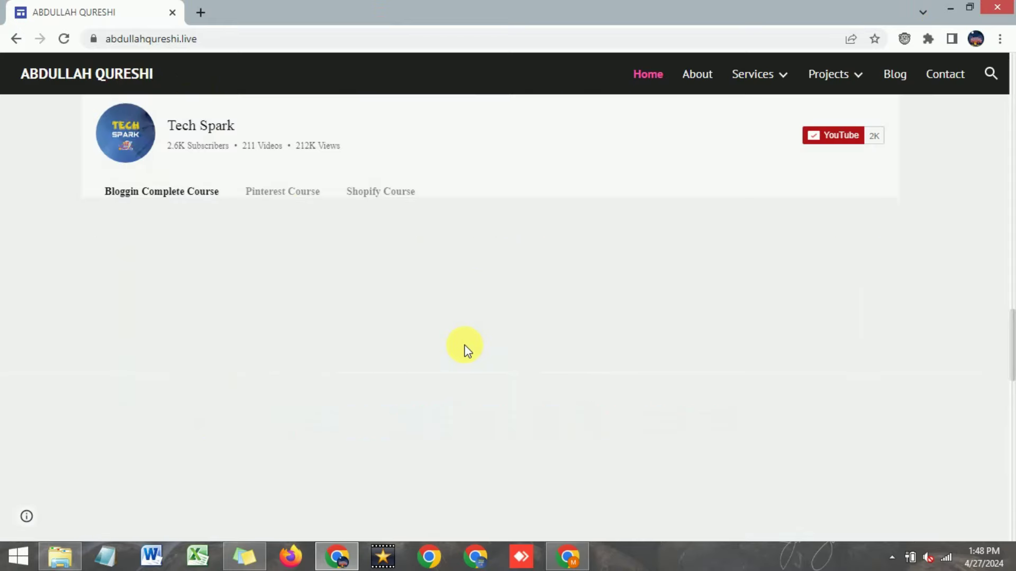
{"action": "scroll", "coordinate": [464, 345], "scroll_direction": "down", "scroll_amount": 12}
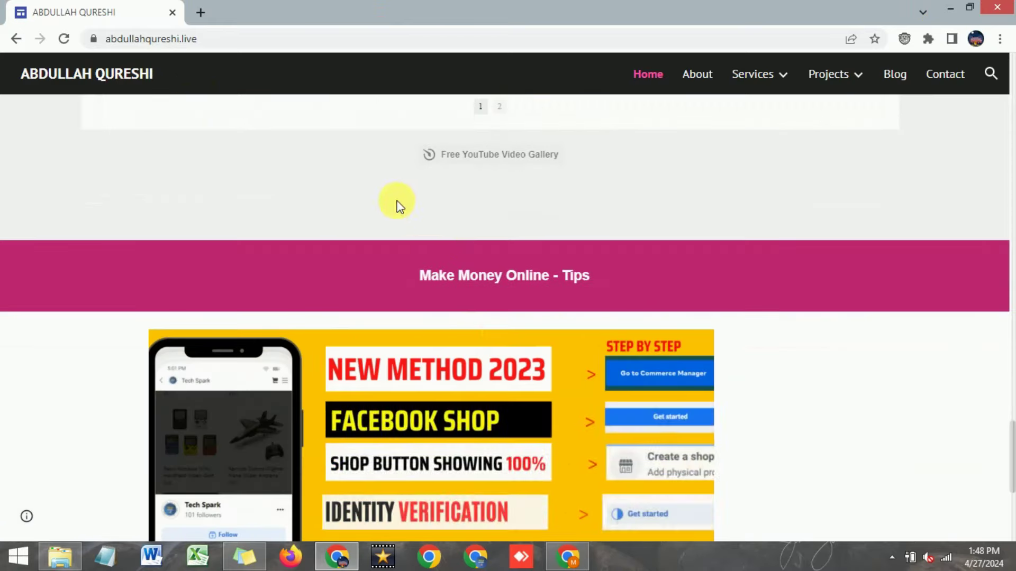
{"action": "scroll", "coordinate": [378, 227], "scroll_direction": "up", "scroll_amount": 10}
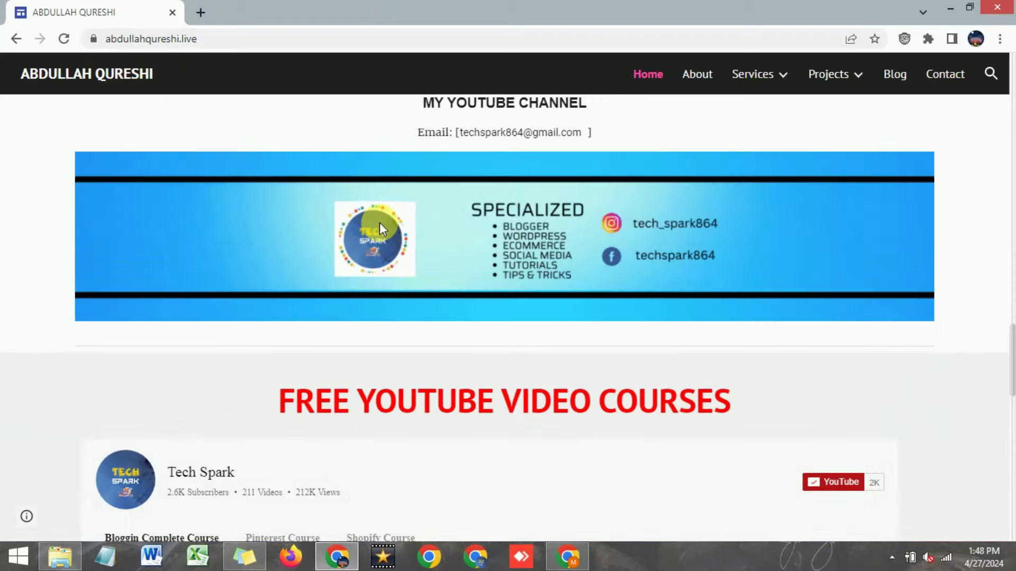
{"action": "scroll", "coordinate": [379, 223], "scroll_direction": "up", "scroll_amount": 7}
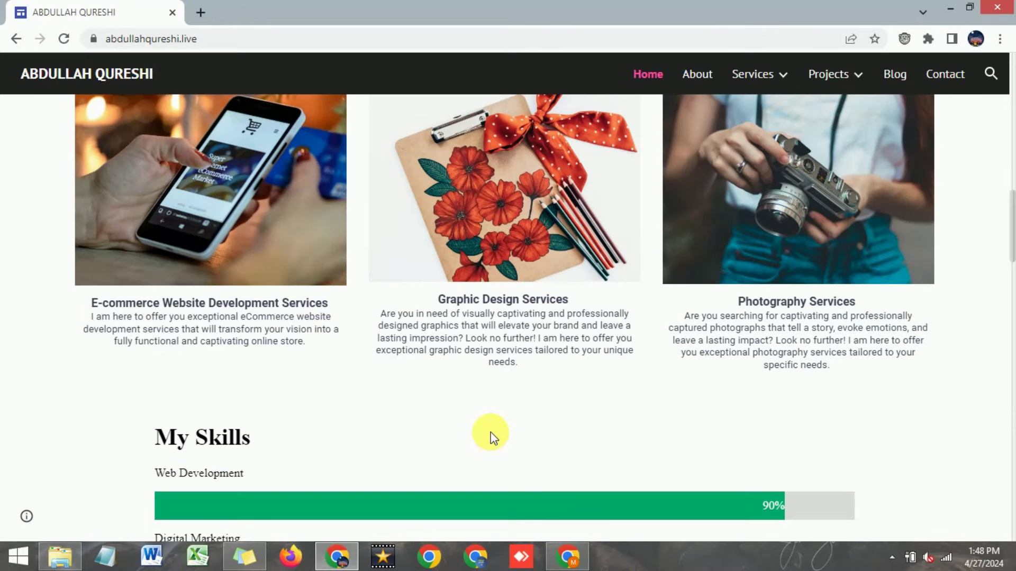
{"action": "mouse_move", "coordinate": [565, 564]}
{"action": "left_click", "coordinate": [564, 564]}
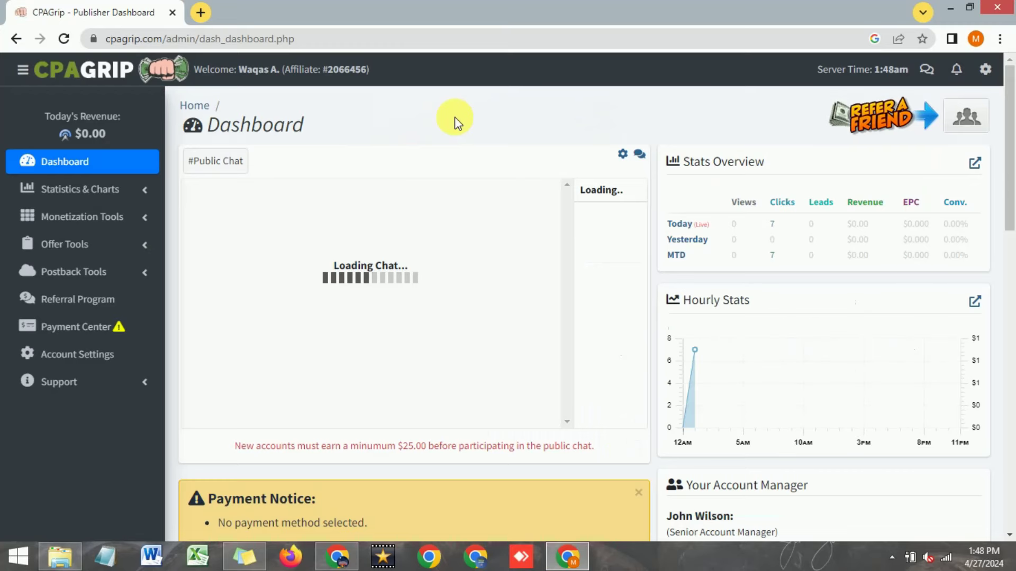